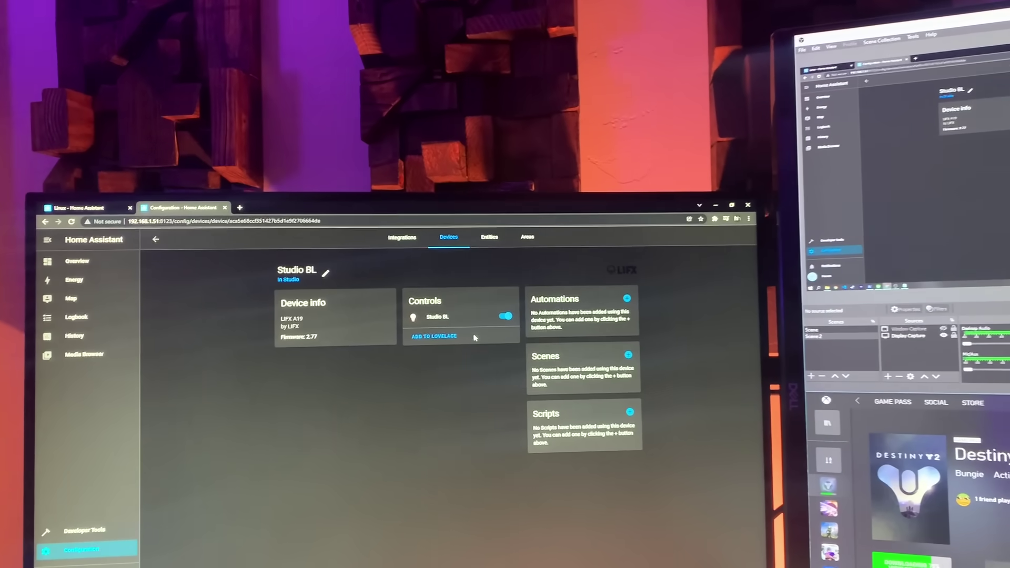
Step: Switch off the Studio BL light in the Home Assistant Controls card
left_click(506, 317)
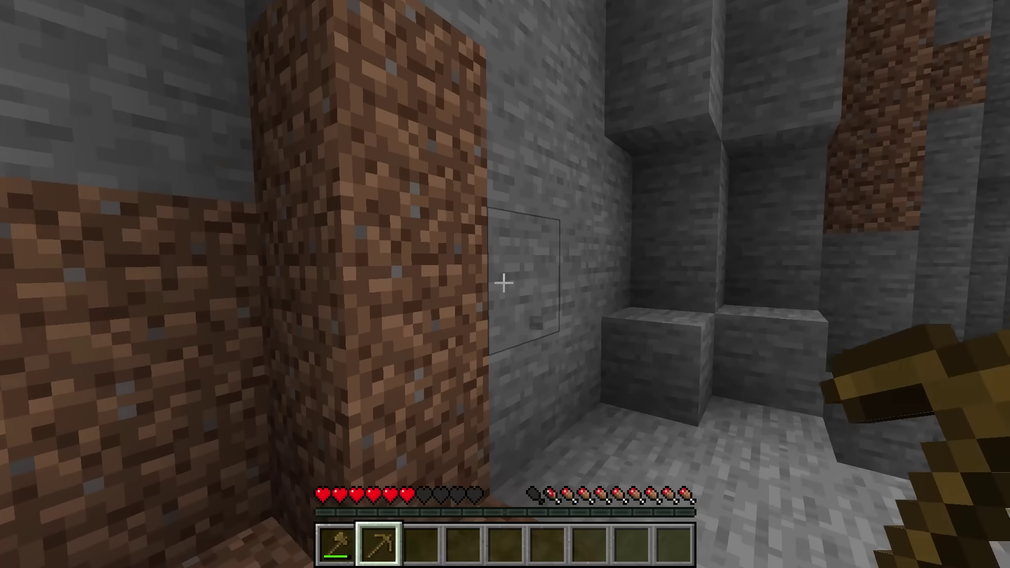
Step: Mine away the stone block in the Minecraft cave
left_click_drag(504, 283, 504, 283)
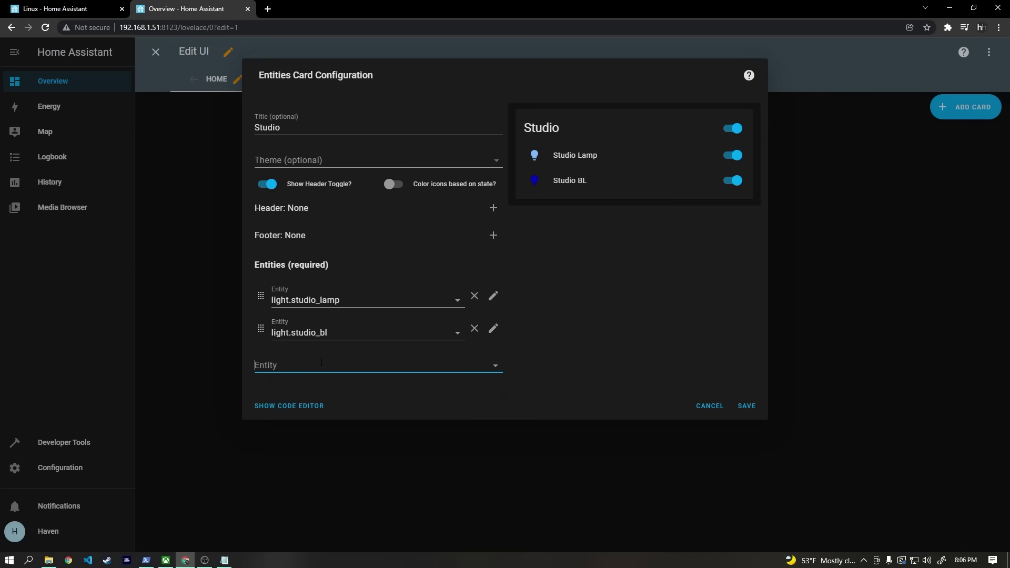
Step: Type 'audio' into the terminal while the package update runs
type("audio")
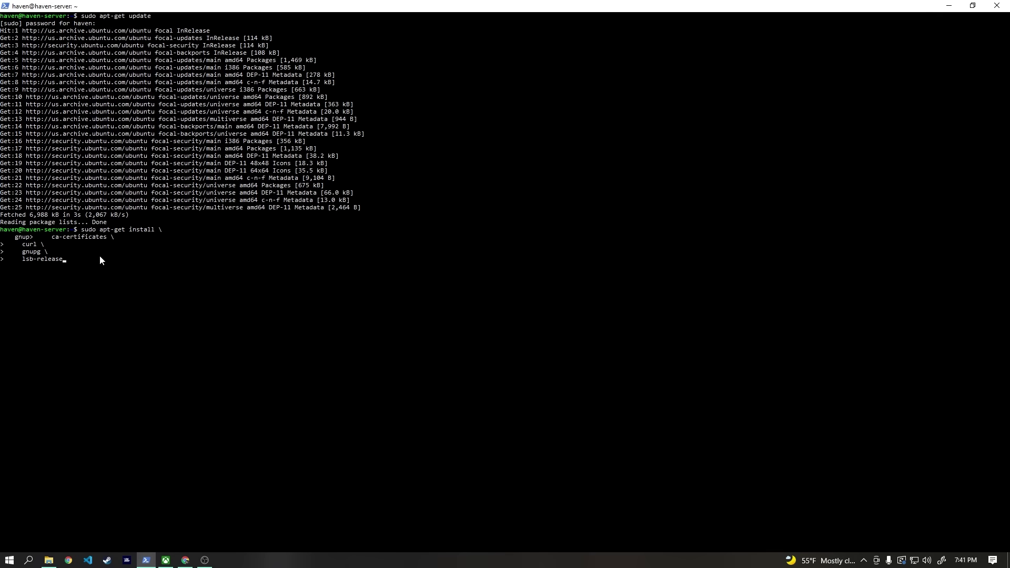
Step: Run the Docker prerequisites install, then refresh package lists with sudo apt-get update
key("Return")
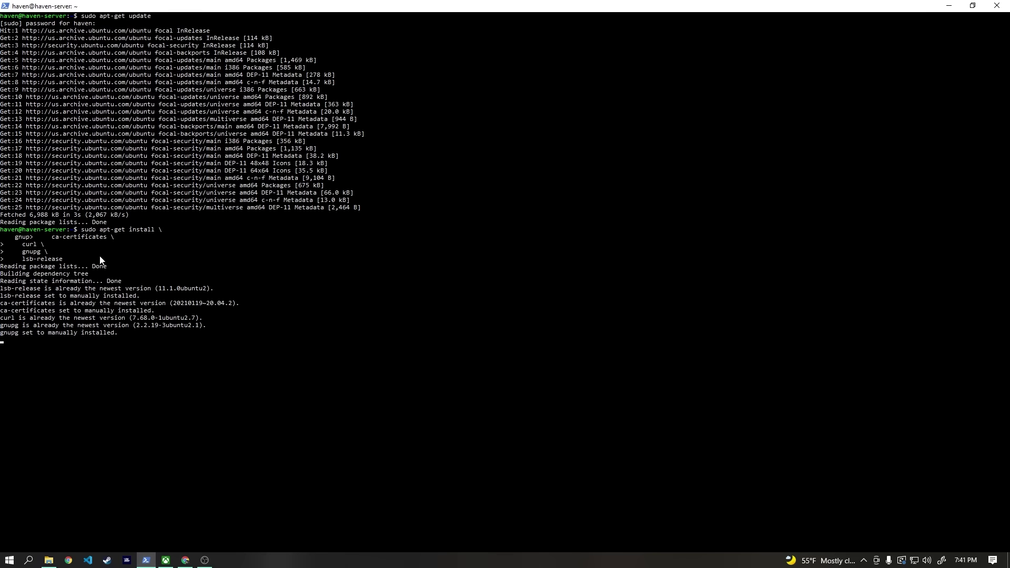
type("sudo apt")
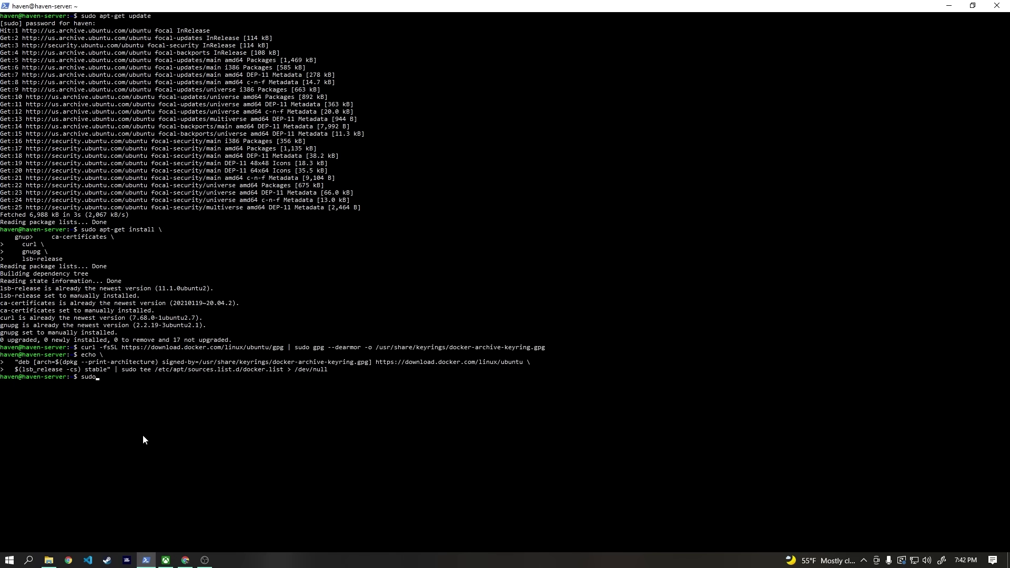
type("-get update")
key("Return")
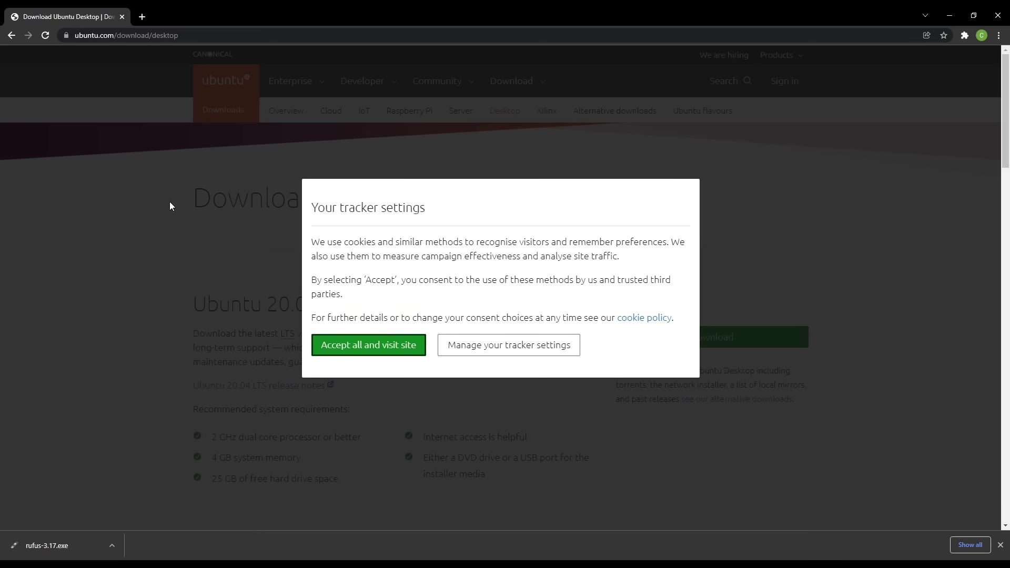
Step: Accept cookies on ubuntu.com and download the Ubuntu 20.04.3 desktop ISO
left_click(358, 345)
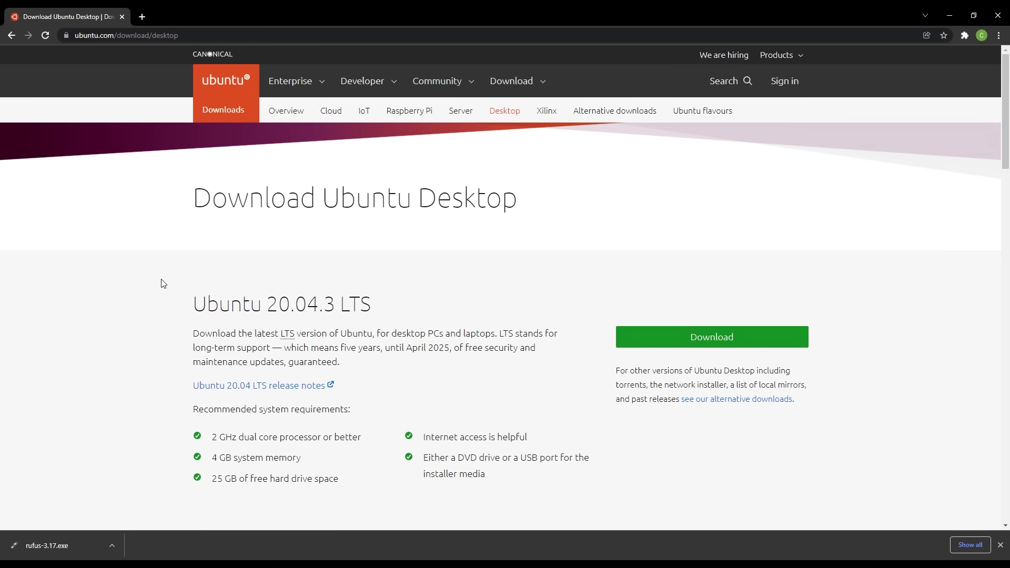
scroll(160, 285, "down", 4)
scroll(159, 288, "up", 3)
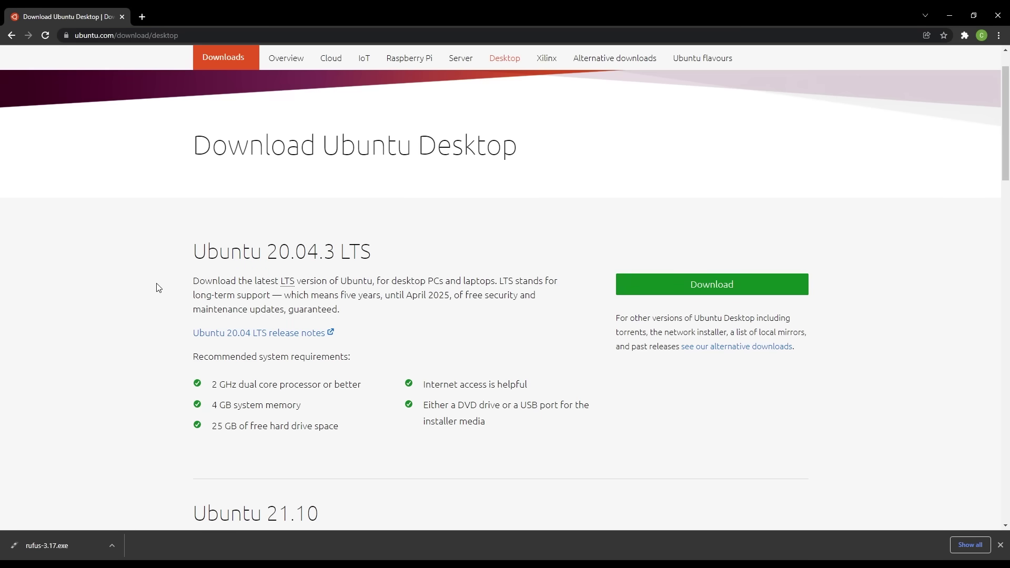
Step: Search 'download rufus' in a new tab and get rufus-3.17.exe from rufus.ie
left_click(685, 289)
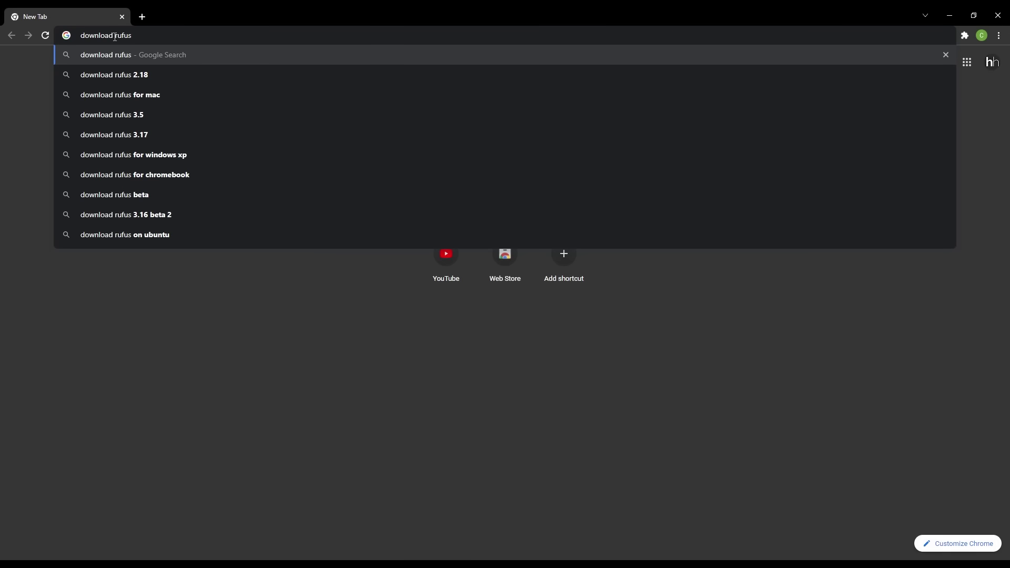
key("Return")
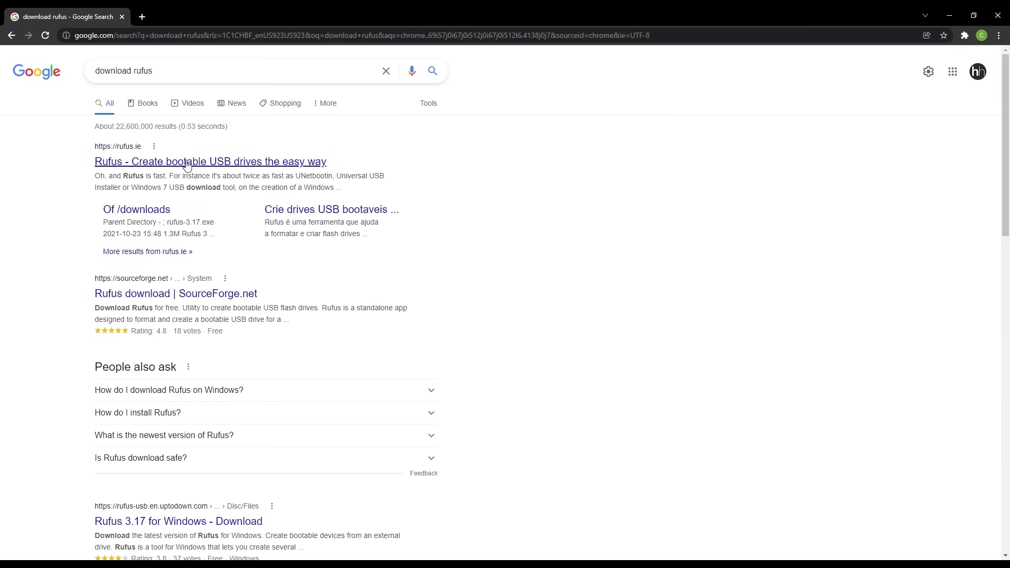
left_click(187, 162)
scroll(187, 248, "down", 8)
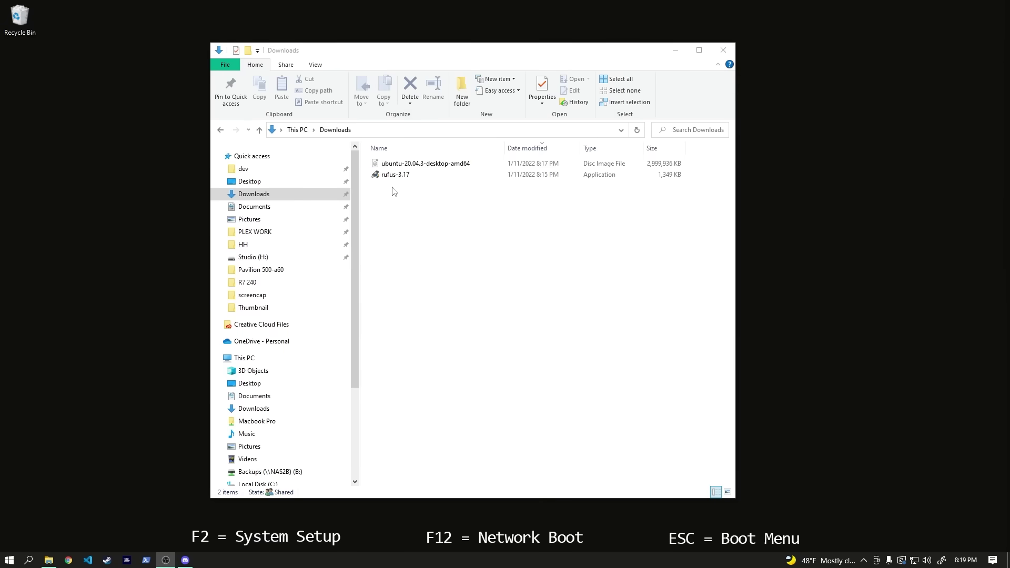
Step: Launch Rufus 3.17 and load the Ubuntu ISO for the 16 GB USB drive
double_click(399, 177)
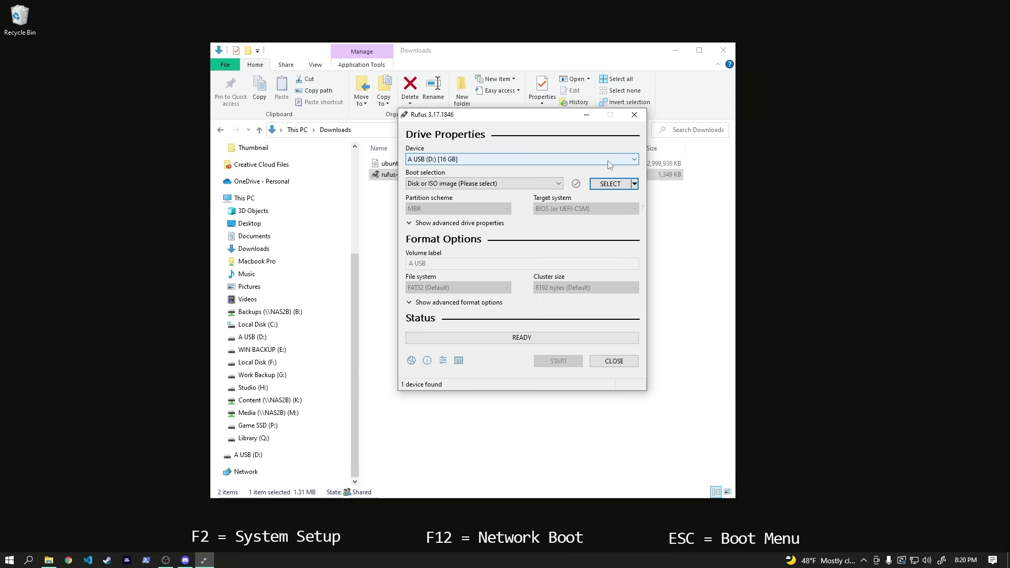
left_click(610, 170)
left_click(610, 184)
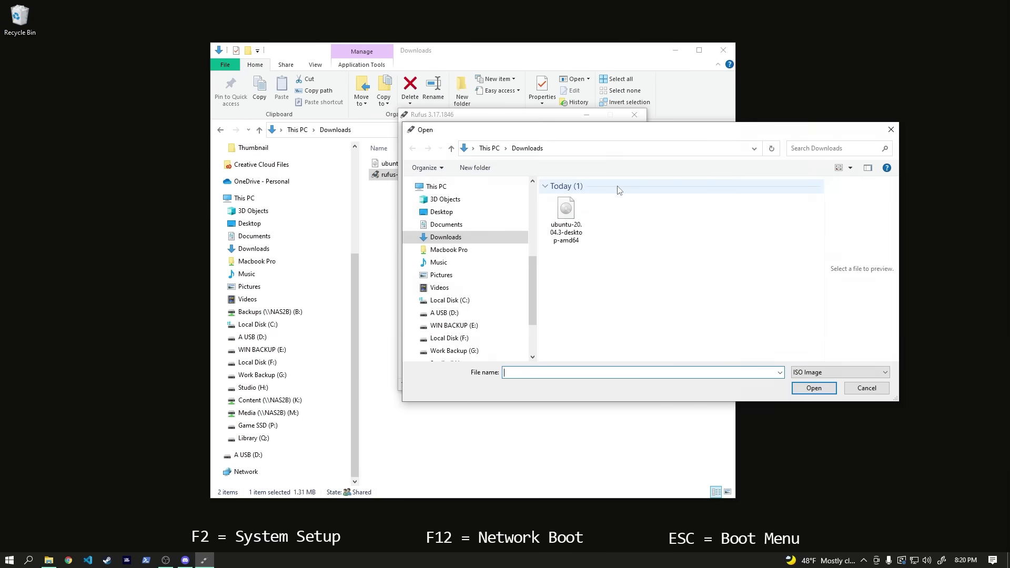
double_click(565, 211)
left_click(419, 325)
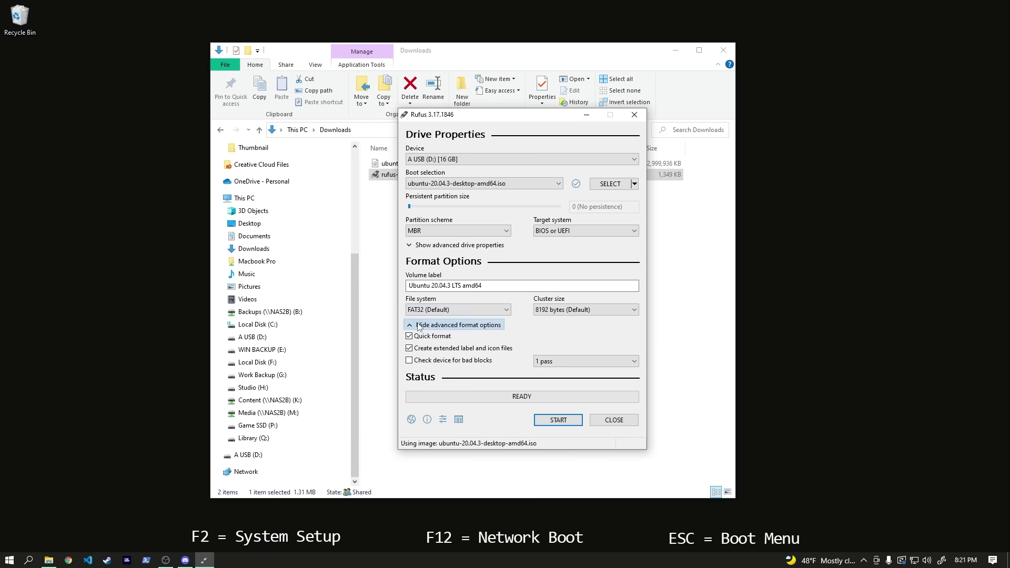
left_click(419, 325)
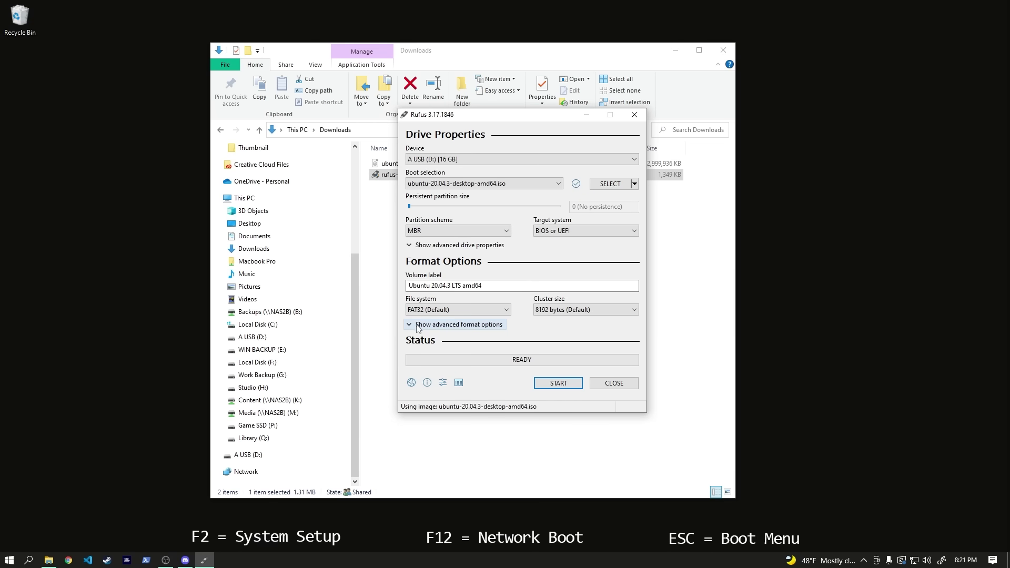
Step: Start writing in ISO image mode, allow the Syslinux download, and confirm erasing the USB drive
left_click(559, 384)
left_click(585, 335)
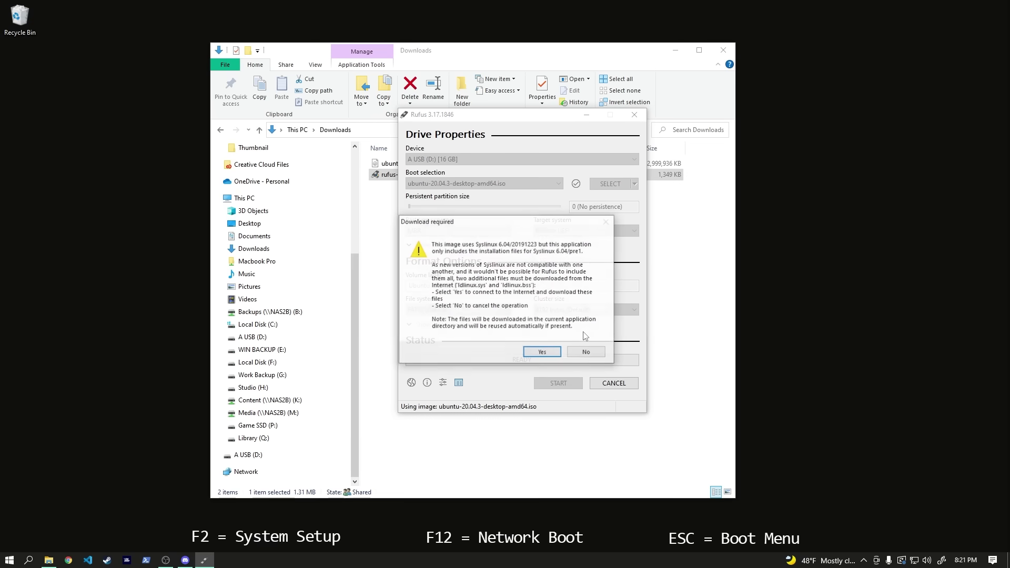
left_click(543, 353)
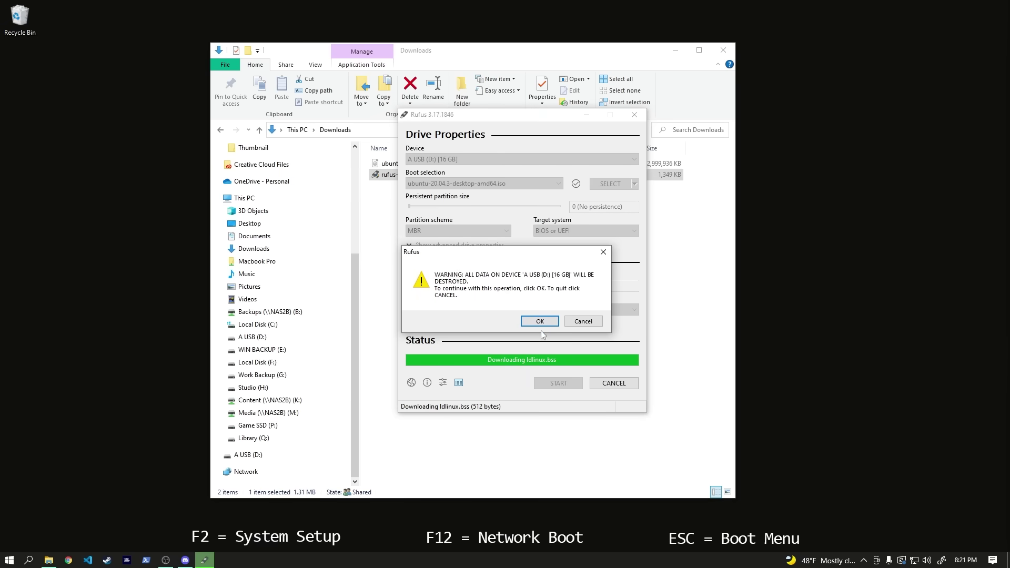
left_click(540, 321)
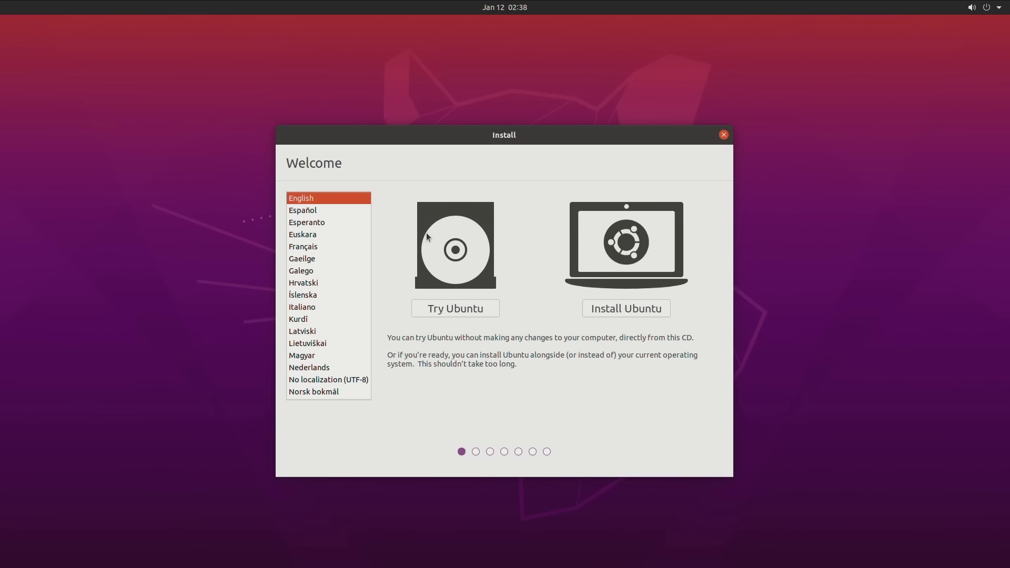
Step: Begin installing Ubuntu with third-party drivers, setting and confirming a Secure Boot password
left_click(639, 311)
left_click(693, 416)
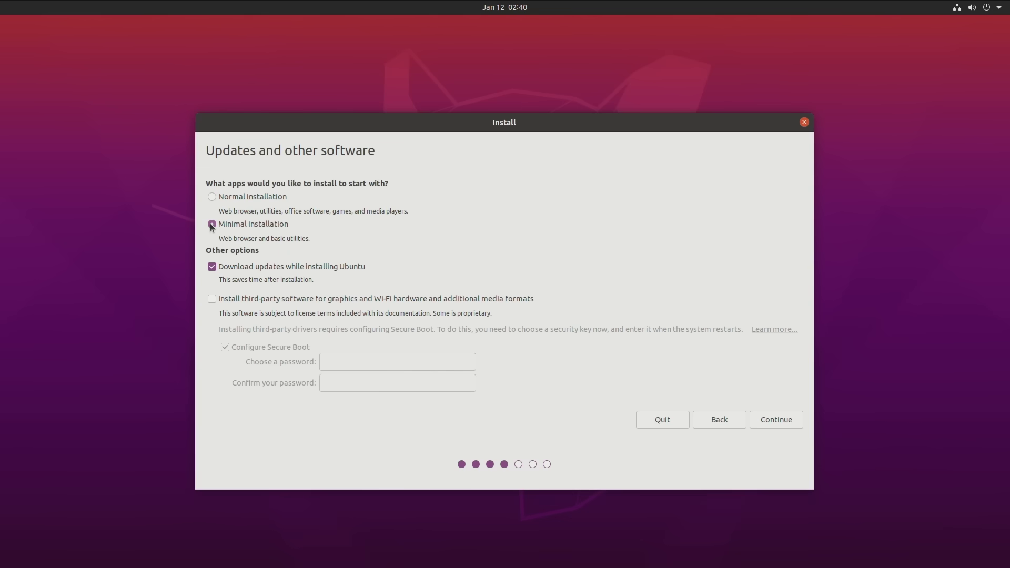
left_click(212, 299)
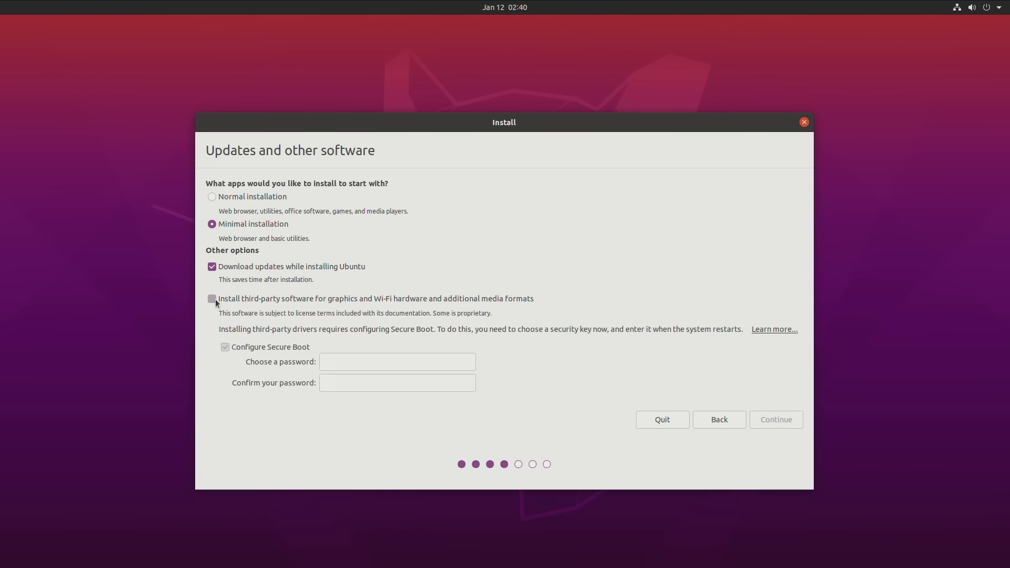
left_click(415, 354)
type("**********")
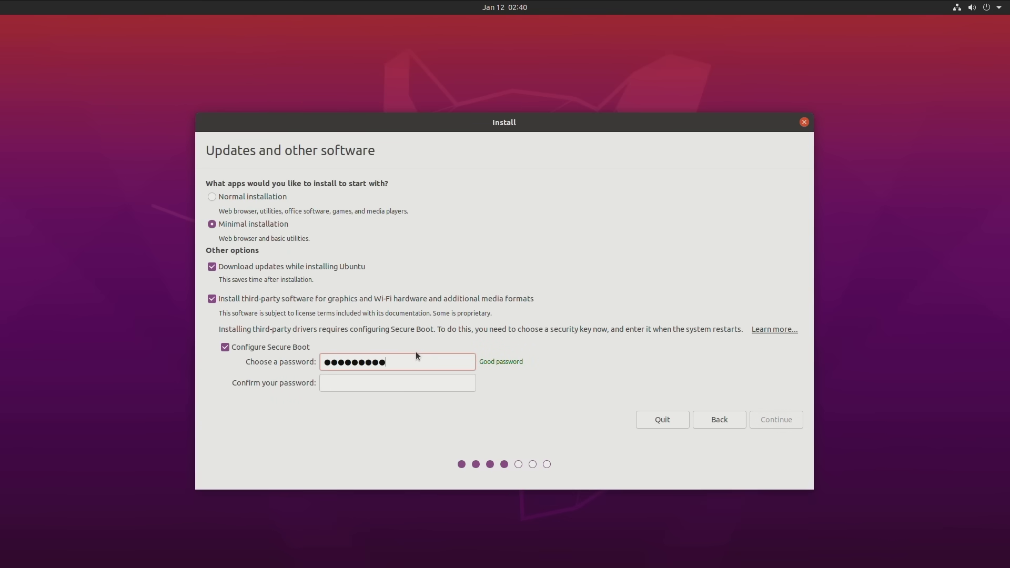
key("Tab")
type("**********")
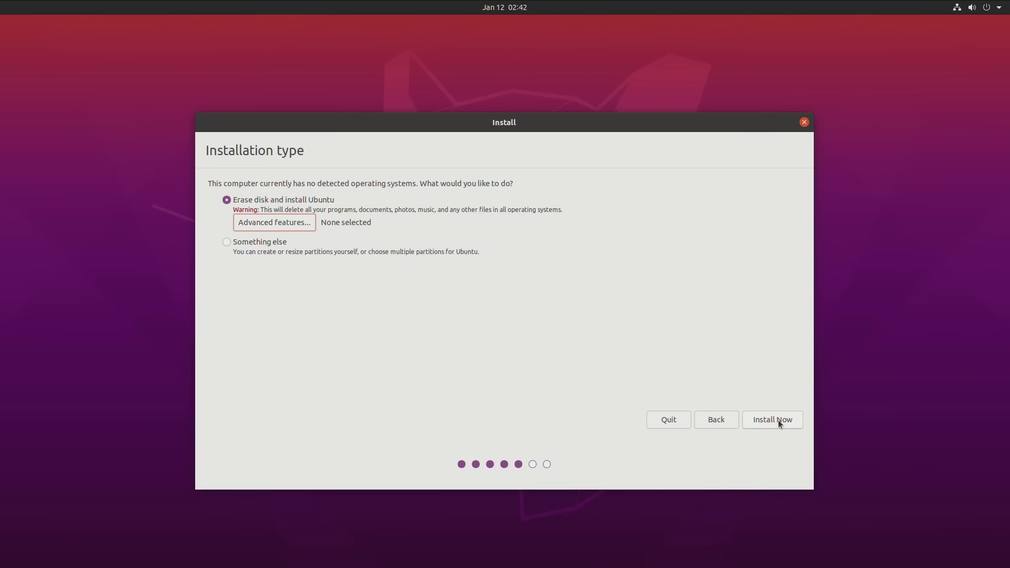
Step: Erase the disk and install, confirm the partition changes, and choose Chicago time
left_click(779, 420)
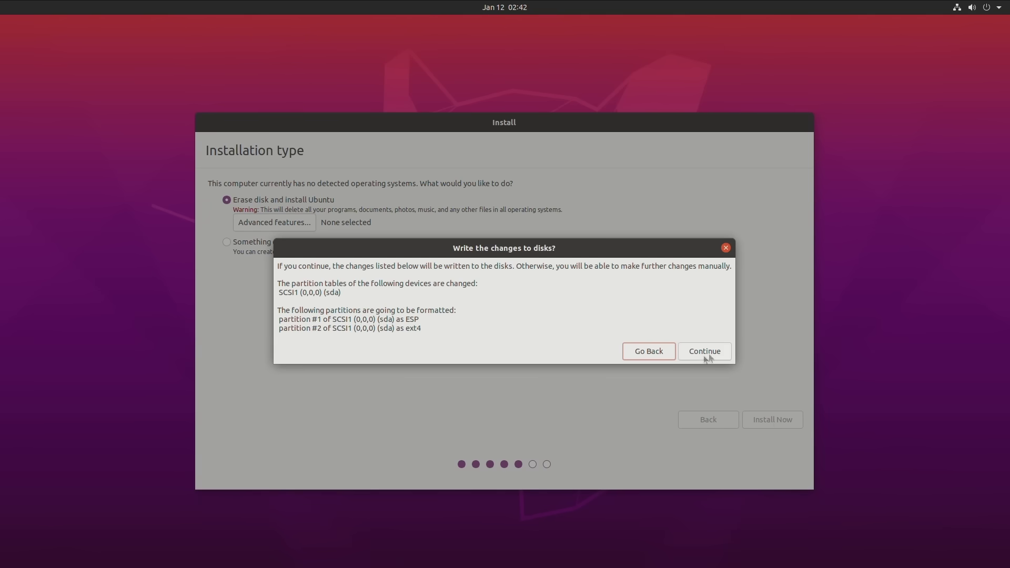
left_click(702, 353)
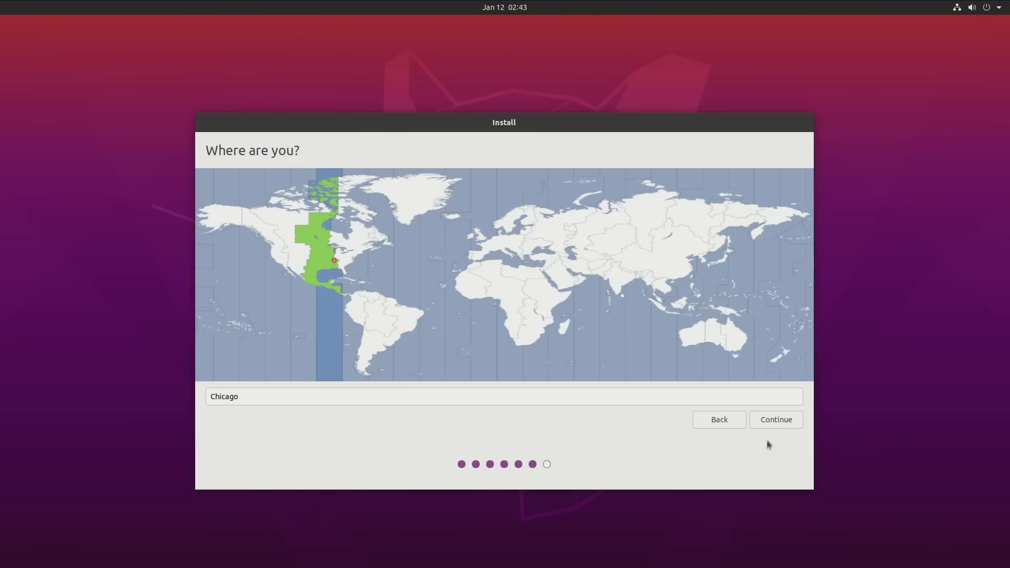
left_click(772, 422)
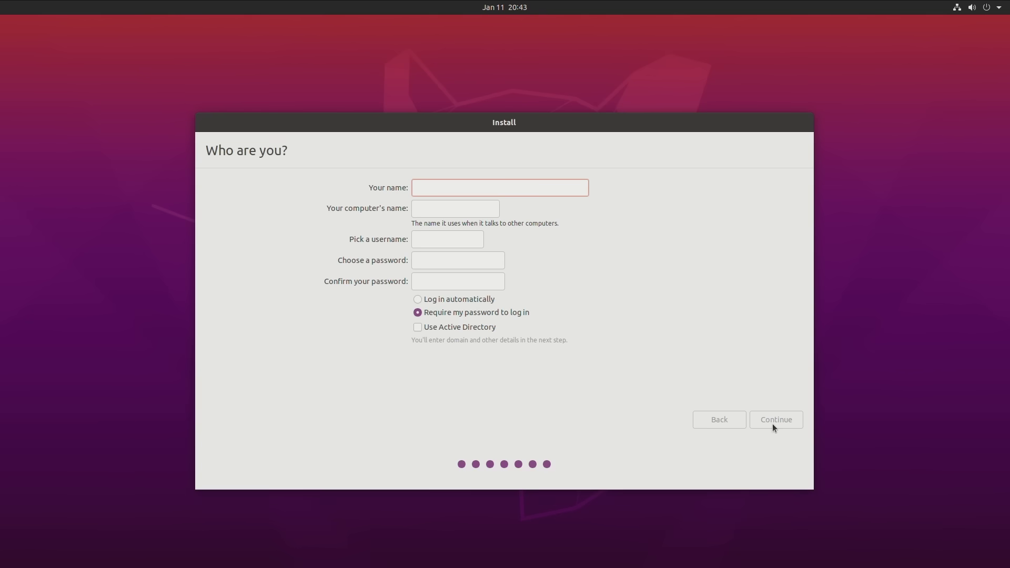
Step: Fill in the user's name, computer name haven-server and account password, then continue
key("Tab")
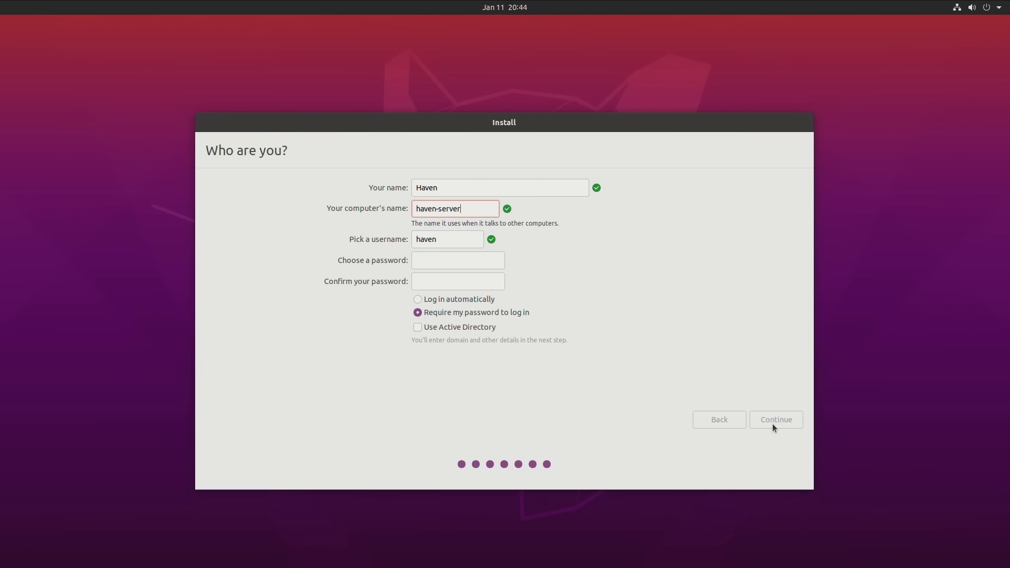
key("Tab")
key("Tab")
key("Tab")
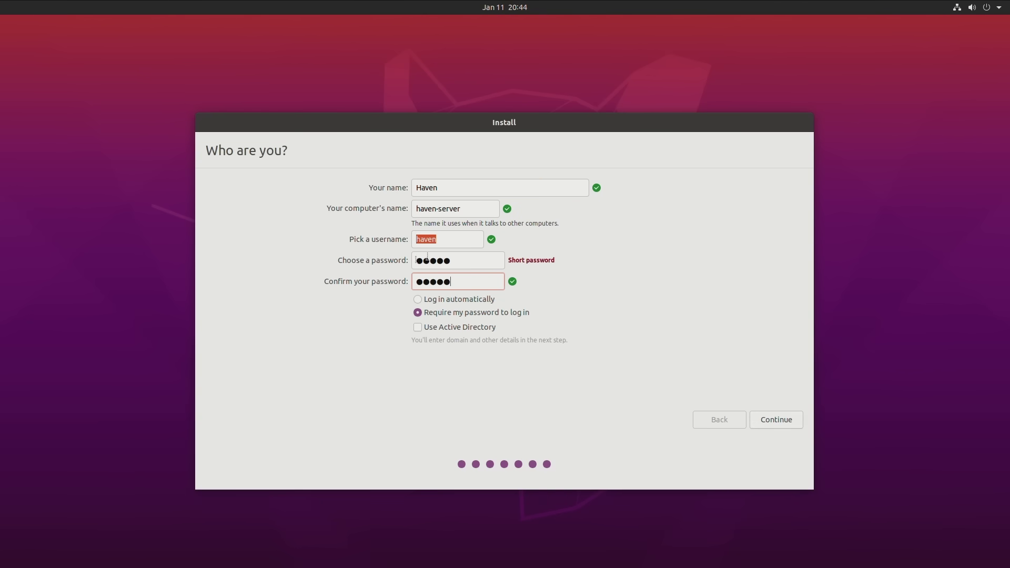
left_click(772, 424)
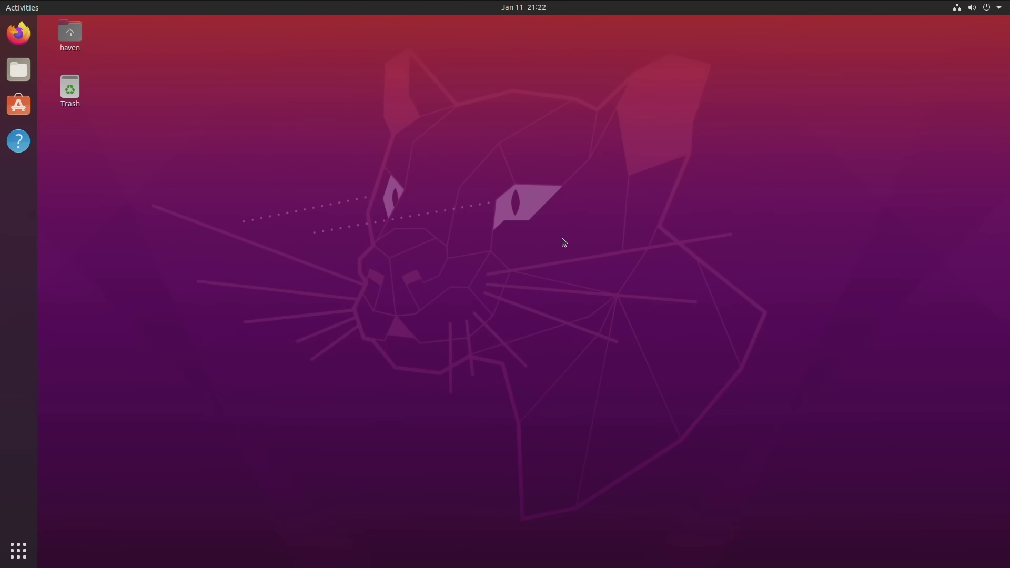
Step: Set the wired connection's IPv4 method to Manual in GNOME Settings
left_click(956, 9)
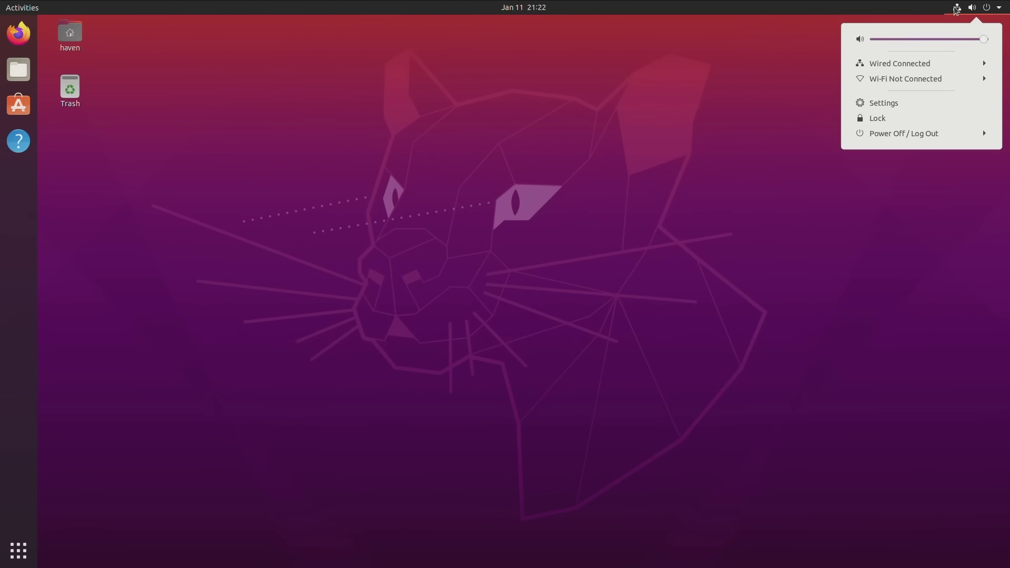
left_click(952, 63)
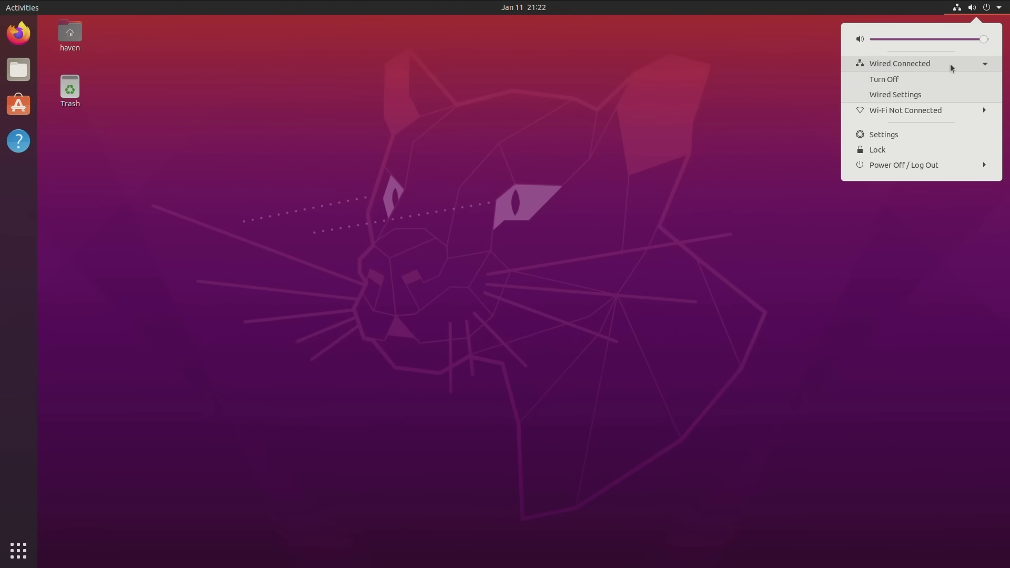
left_click(929, 95)
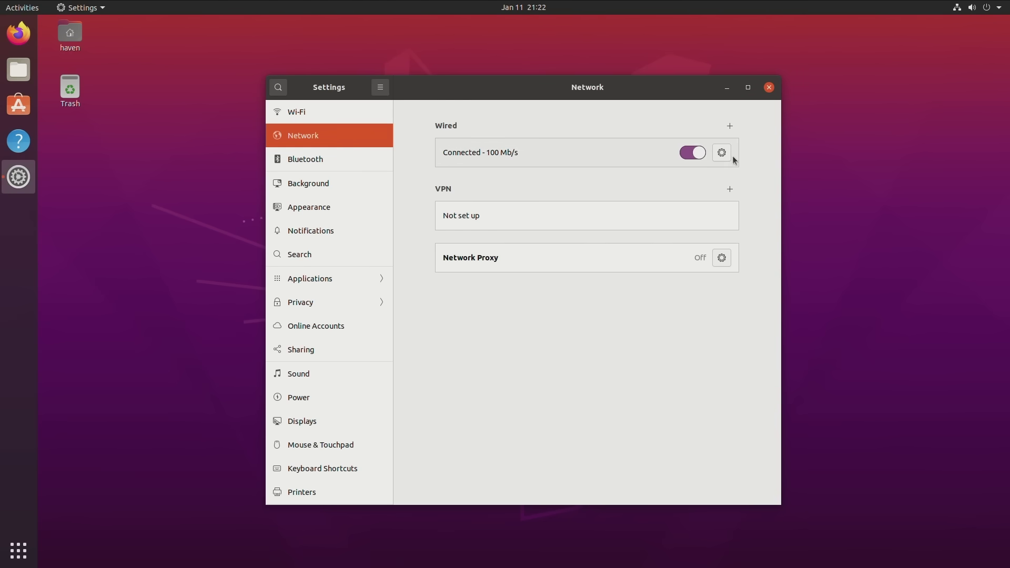
left_click(722, 153)
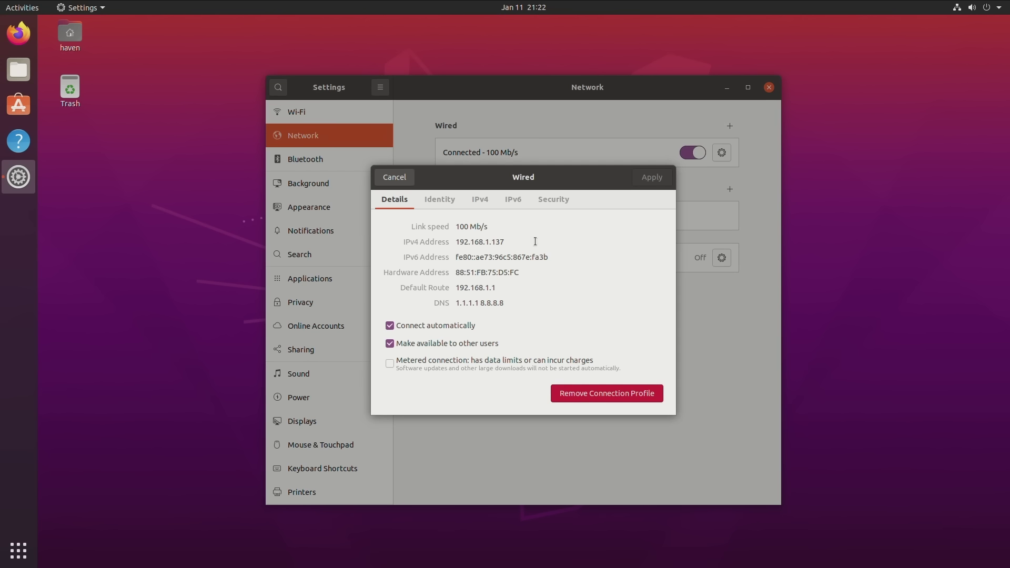
left_click(480, 199)
left_click(457, 243)
Step: Apply address 192.168.1.51, netmask 255.255.255.0, gateway 192.168.1.1 and DNS 1.1.1.1
left_click(444, 314)
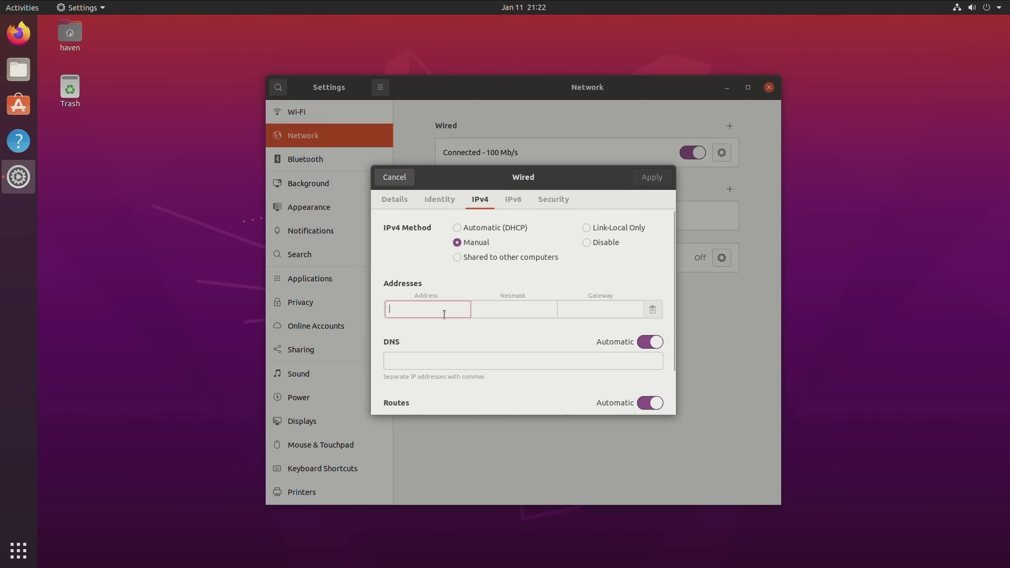
type("192.1")
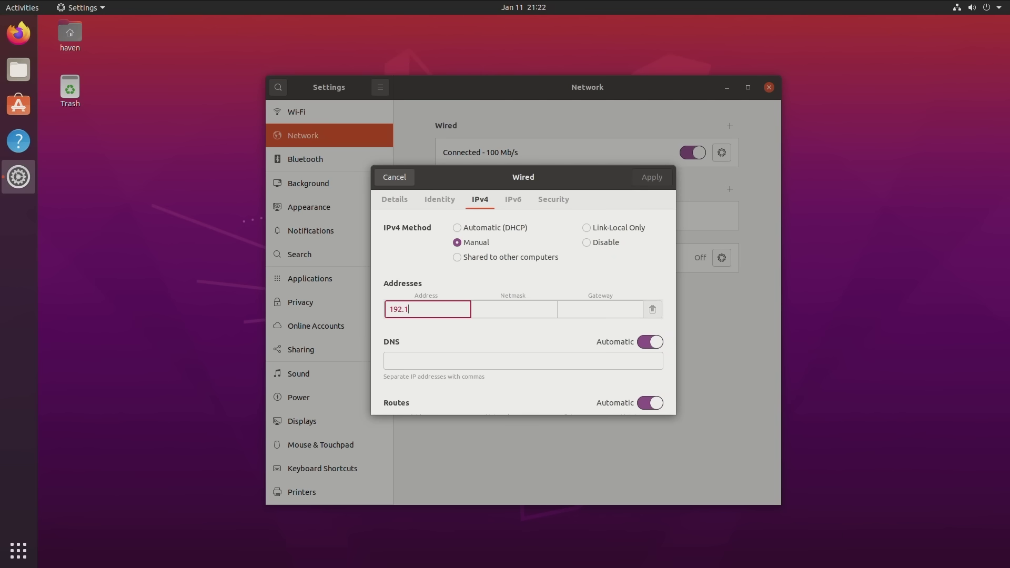
type("68.1.51")
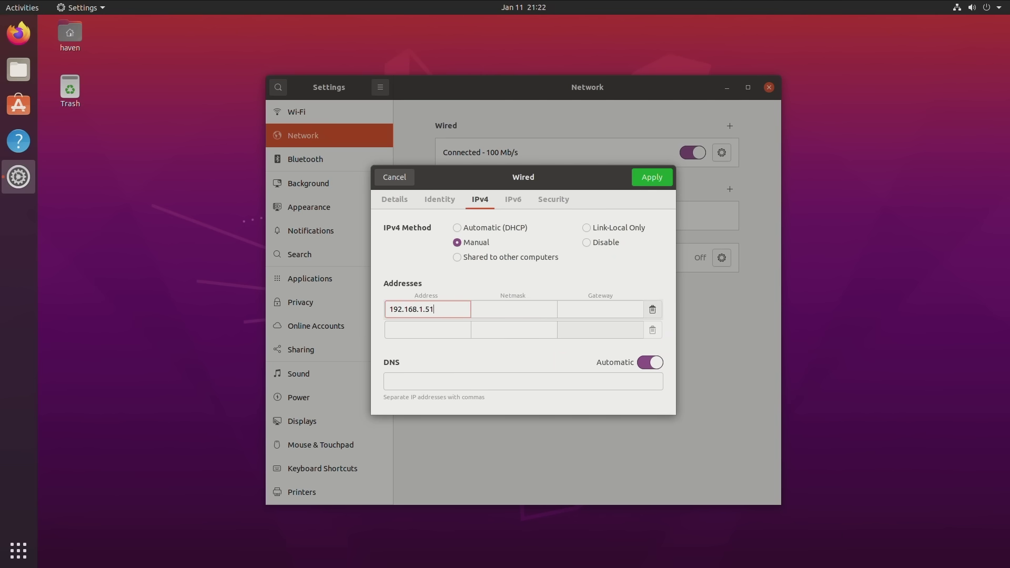
left_click(486, 316)
type("255.255.255.0")
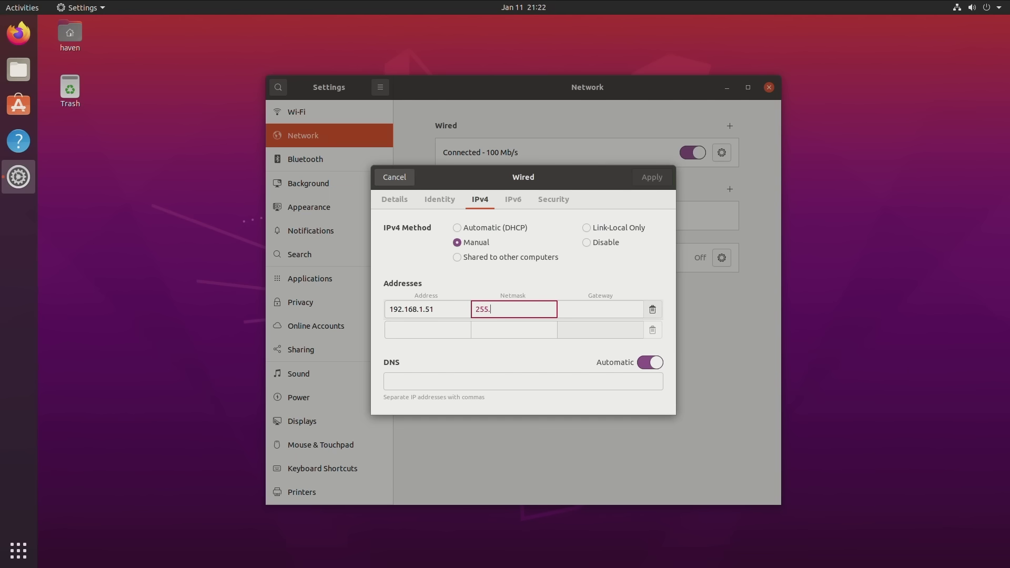
key("Tab")
type("192.168.1.1")
left_click(523, 381)
type("1.1.1.1")
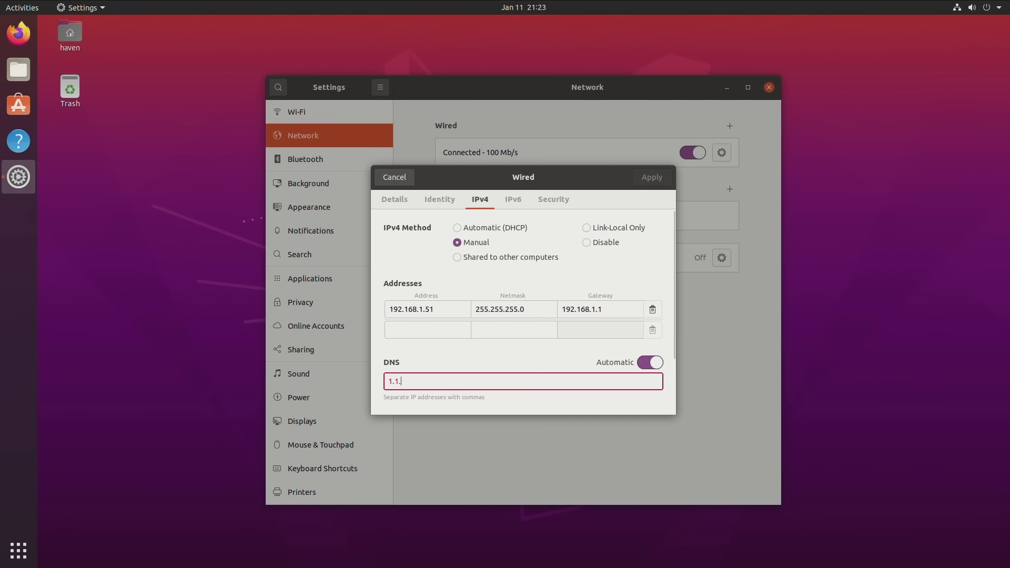
left_click(652, 177)
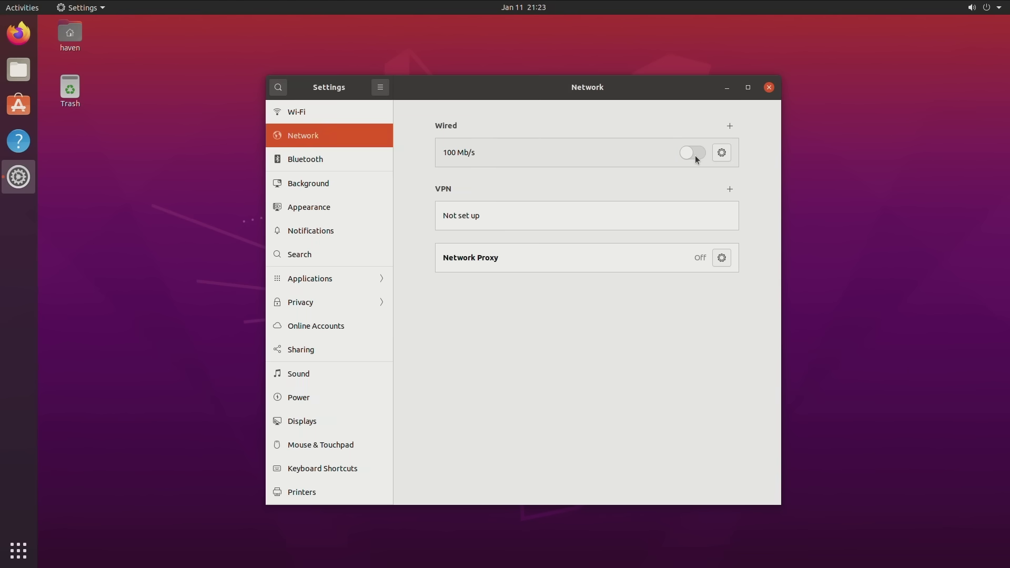
Step: Reconnect the wired connection and confirm its details show 192.168.1.51
left_click(696, 156)
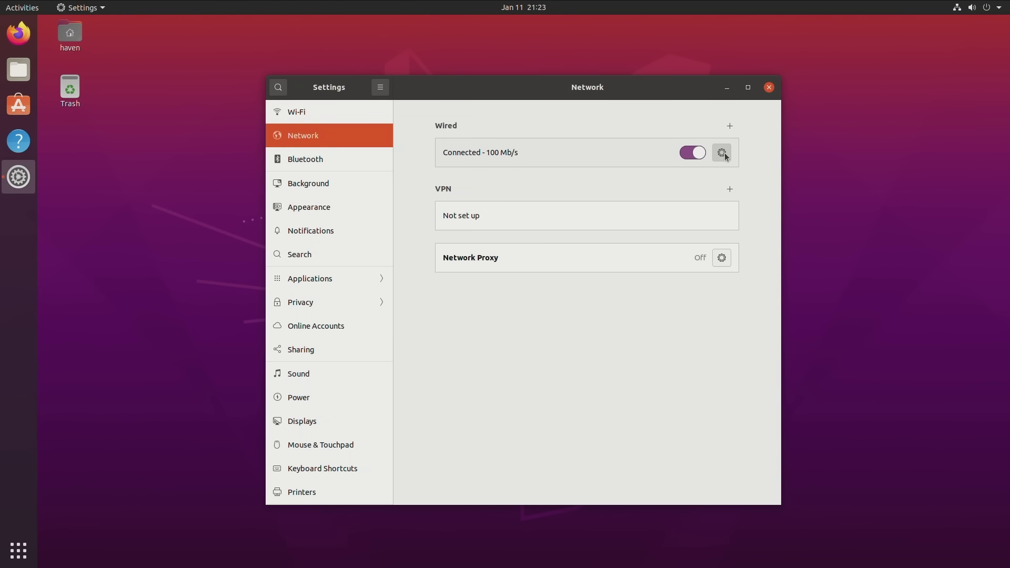
left_click(722, 154)
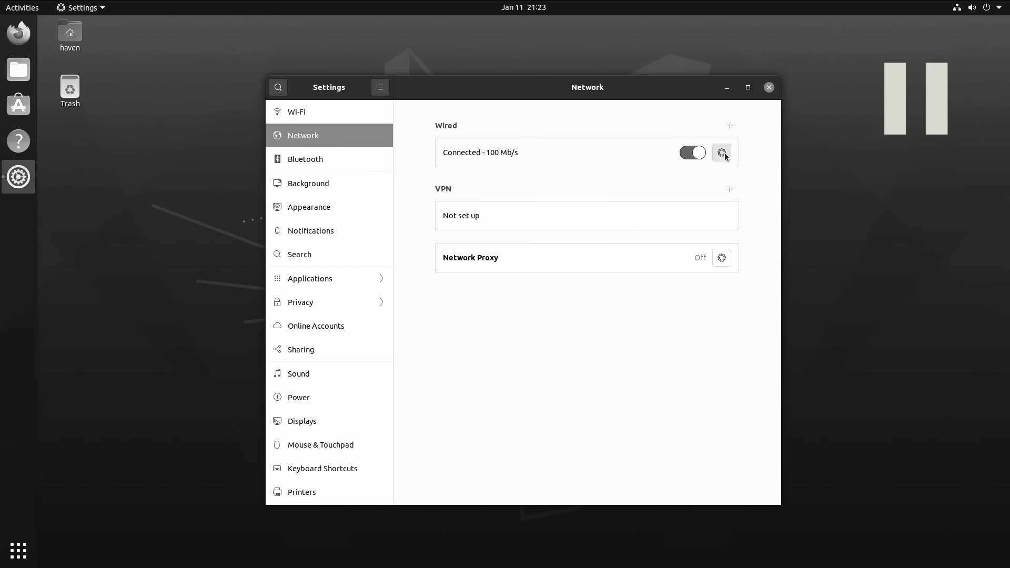
left_click(722, 153)
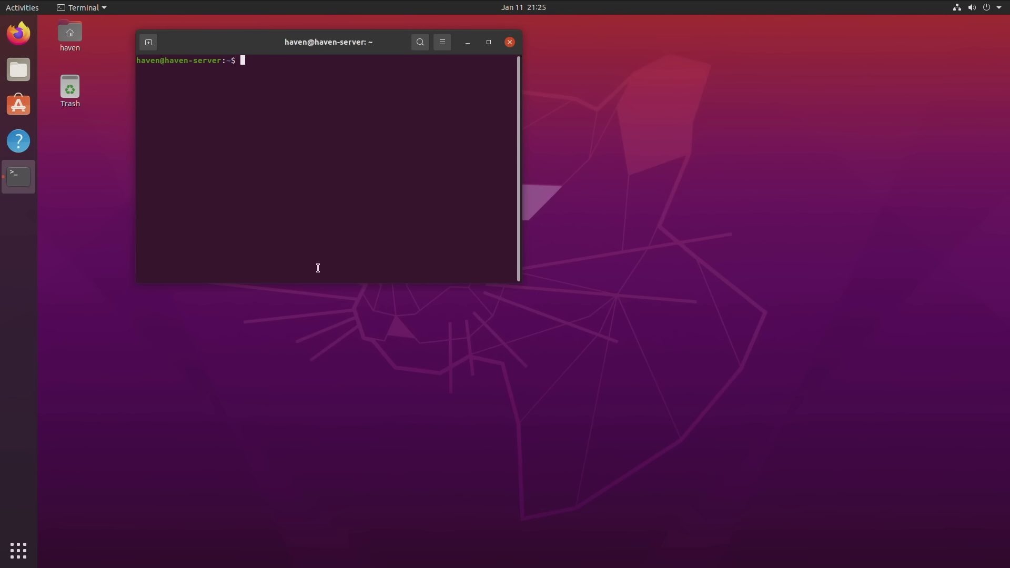
Step: Refresh package lists with sudo apt update, then clear the terminal
type("sudo apt u")
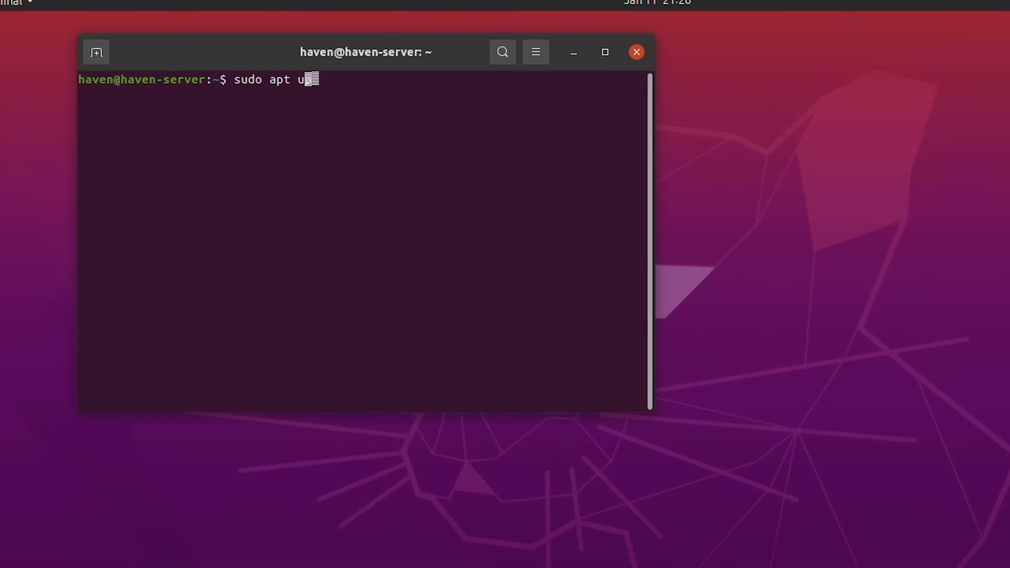
type("pdate")
key("Return")
key("Return")
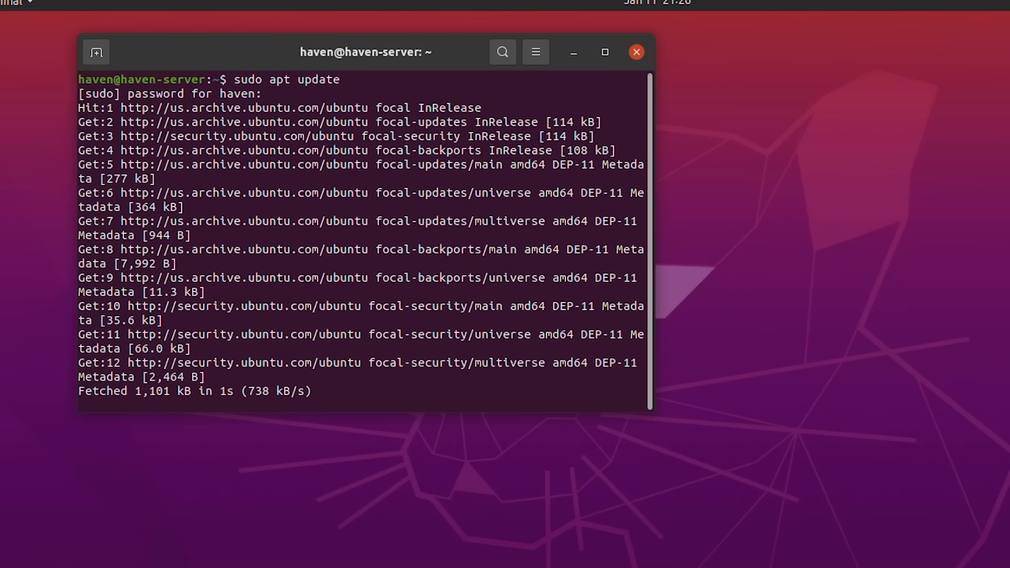
key("ctrl+l")
Step: Install openssh-server, confirming with y, and check ssh shows active (running) on port 22
type("sudo a")
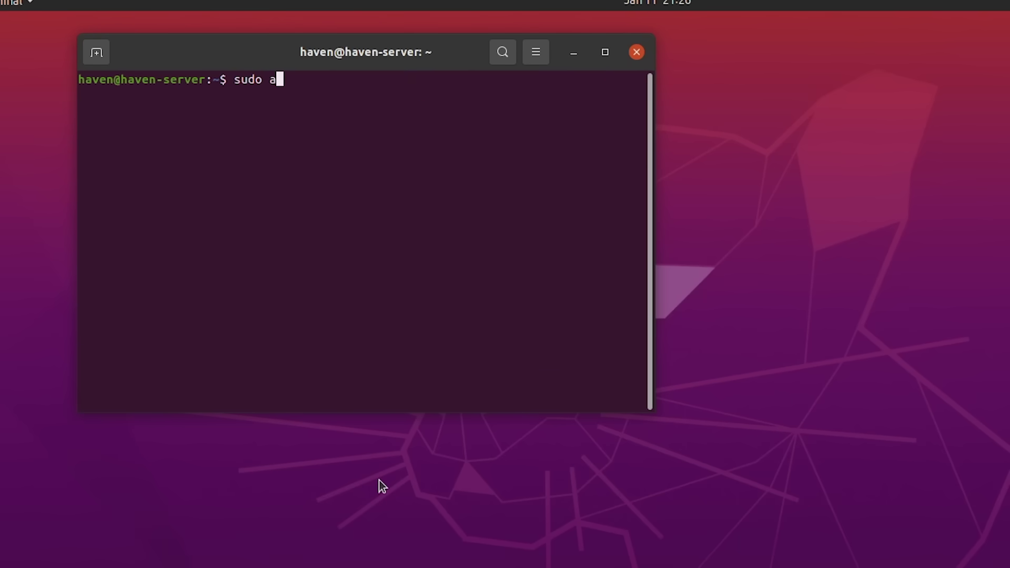
type("pt instal")
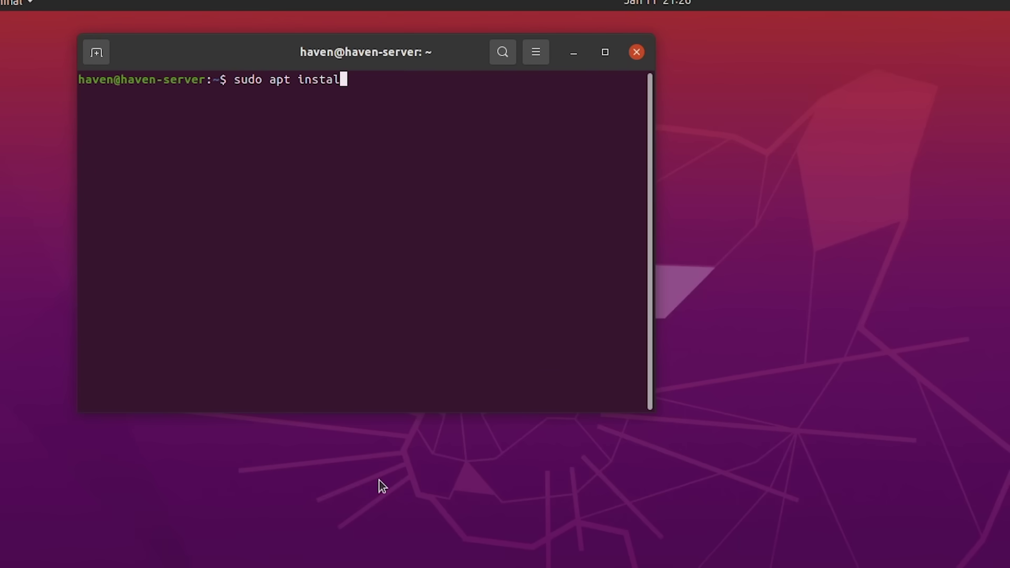
type("l openss")
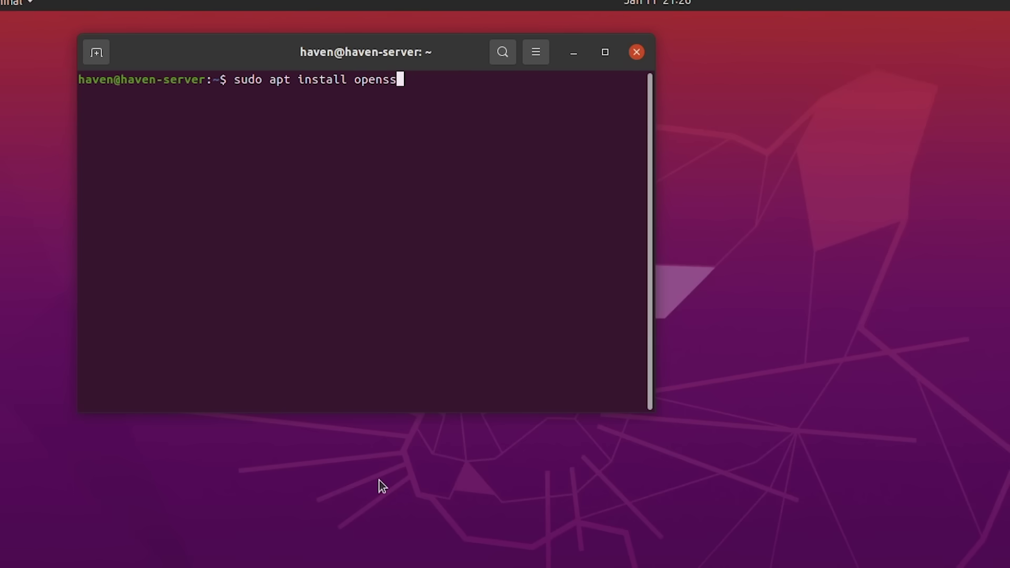
type("h-server")
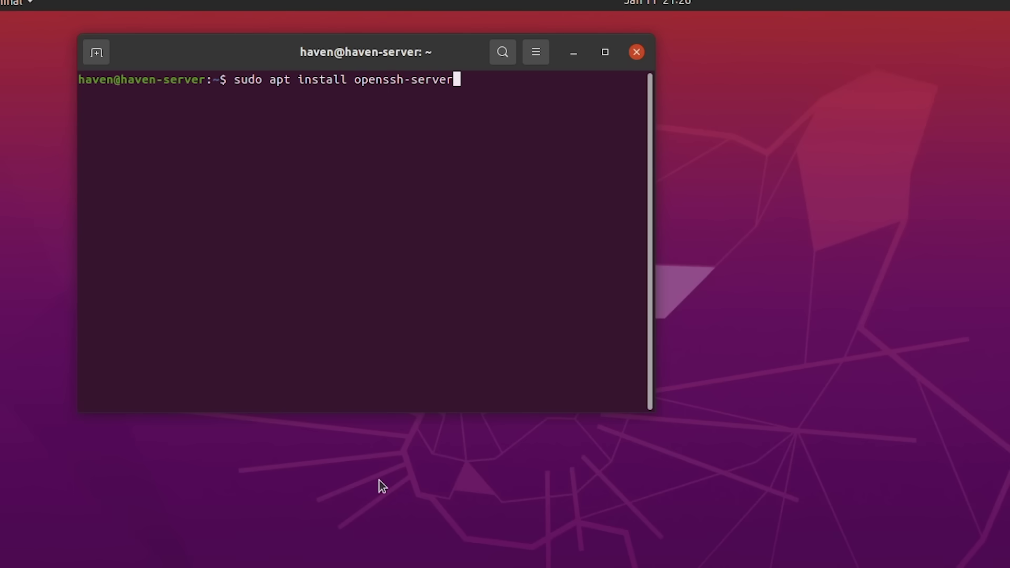
key("Return")
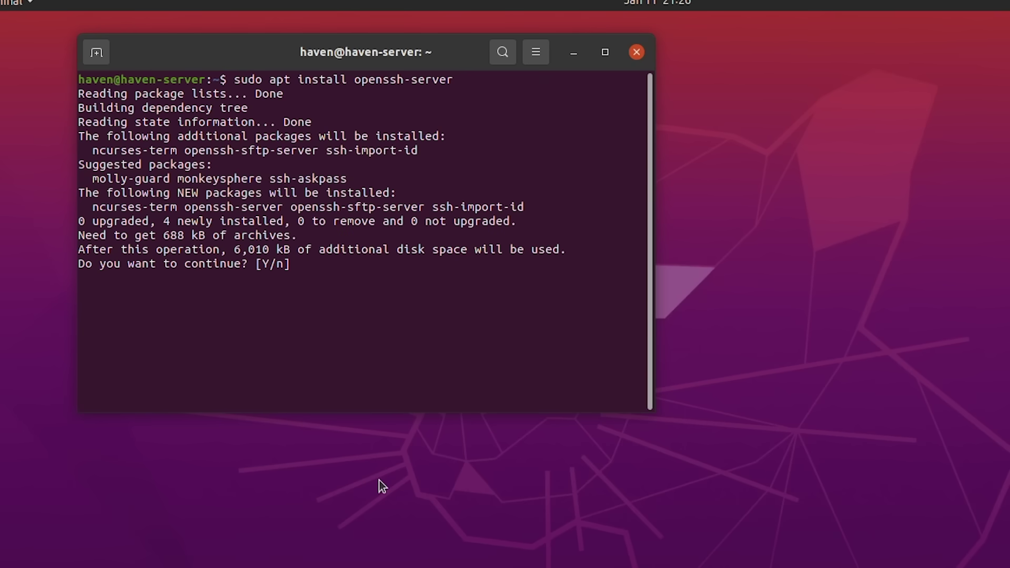
type("y")
key("Return")
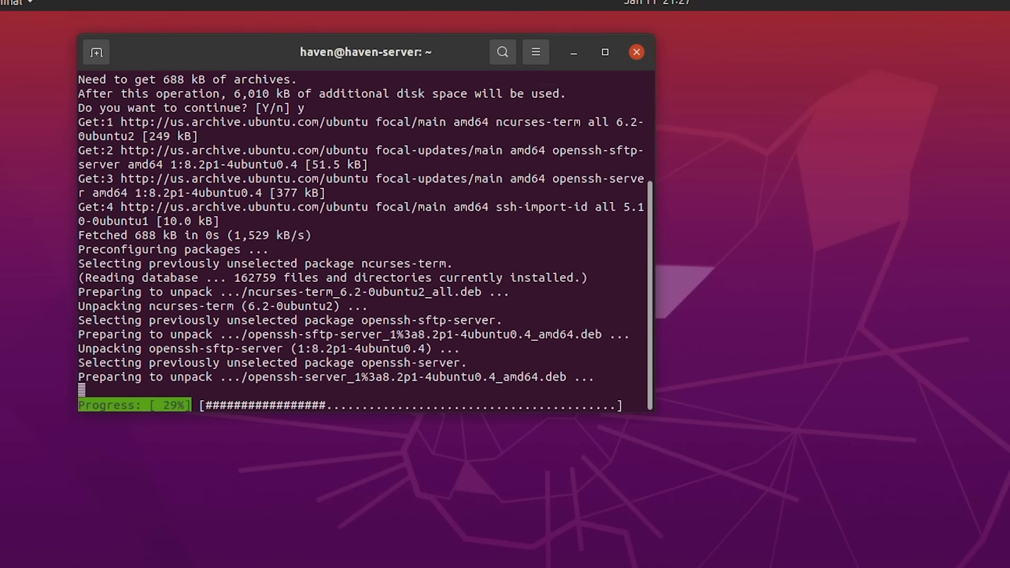
type("sudo ")
type("sy")
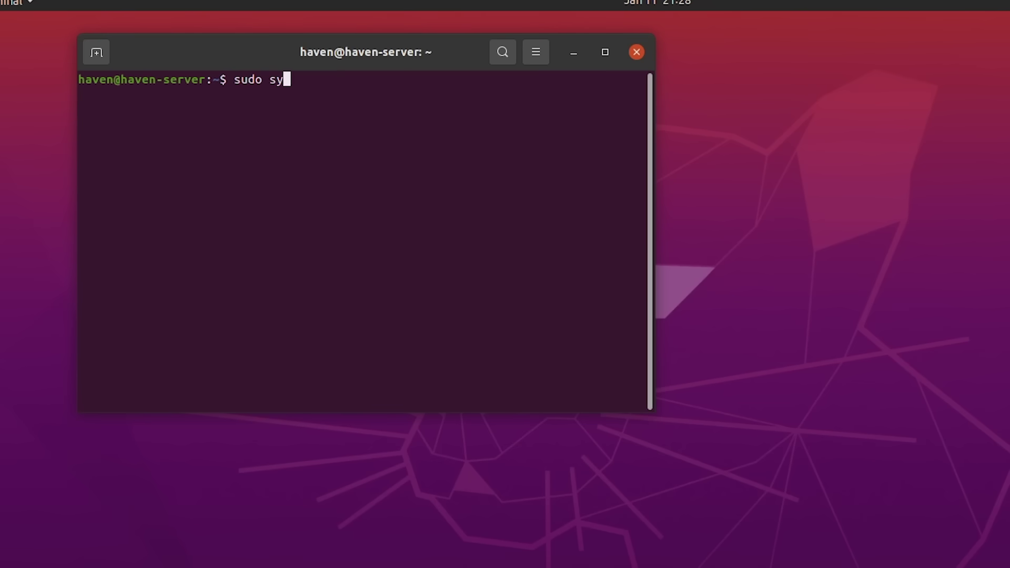
type("stemctl status ")
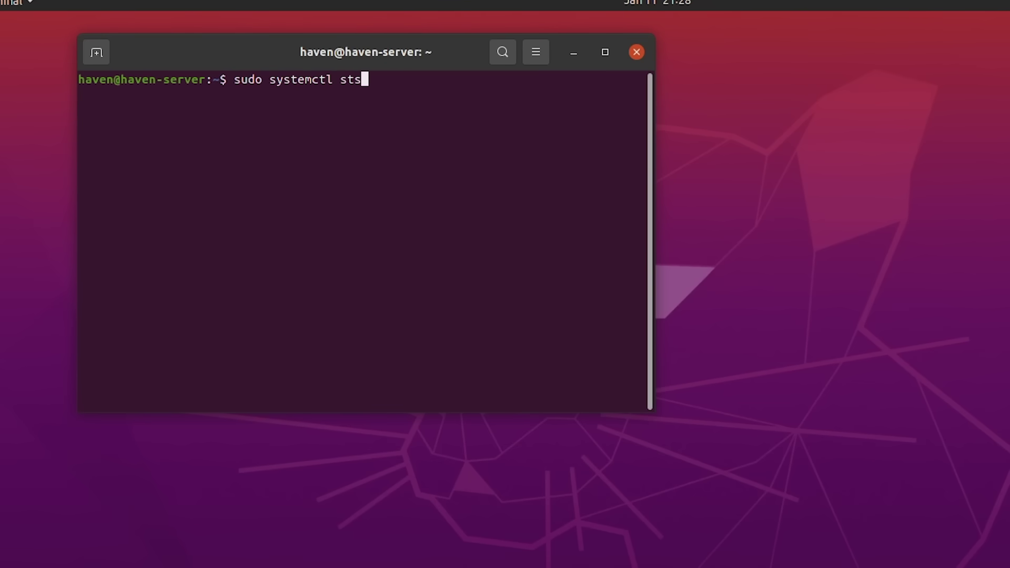
type("ssh")
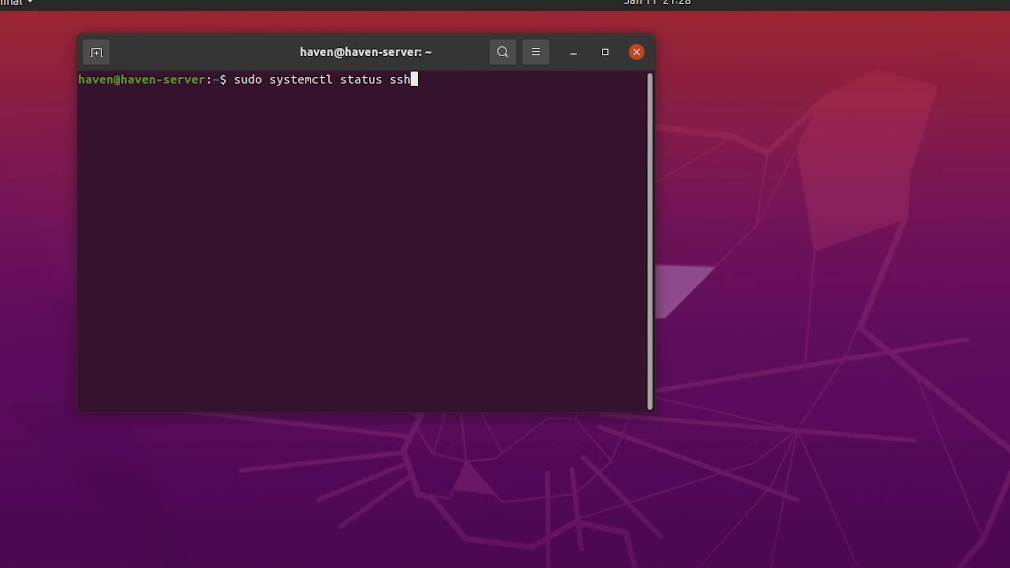
key("Return")
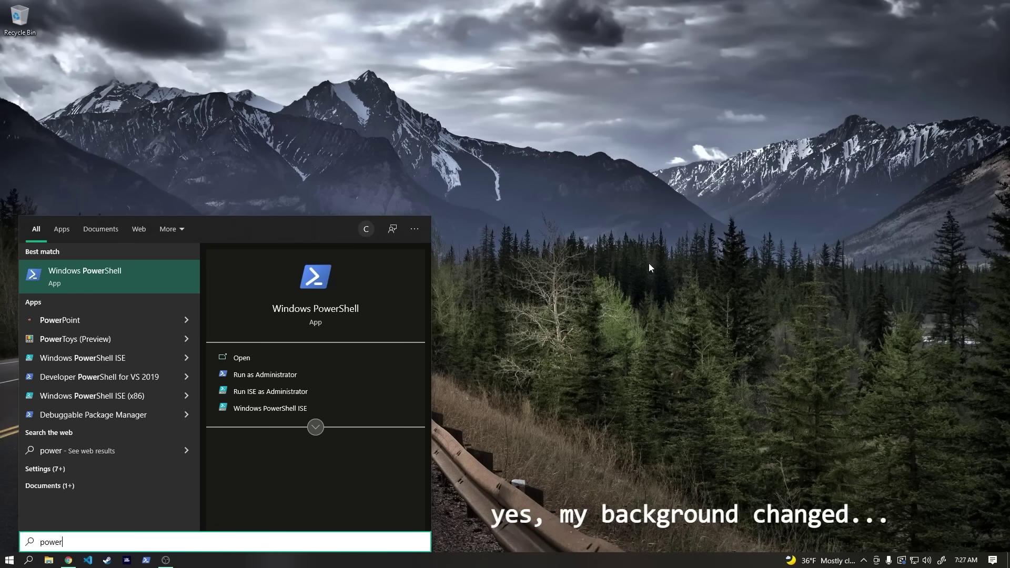
Step: SSH from PowerShell into the server's account at 192.168.1.51, accepting the host key and logging in
key("Return")
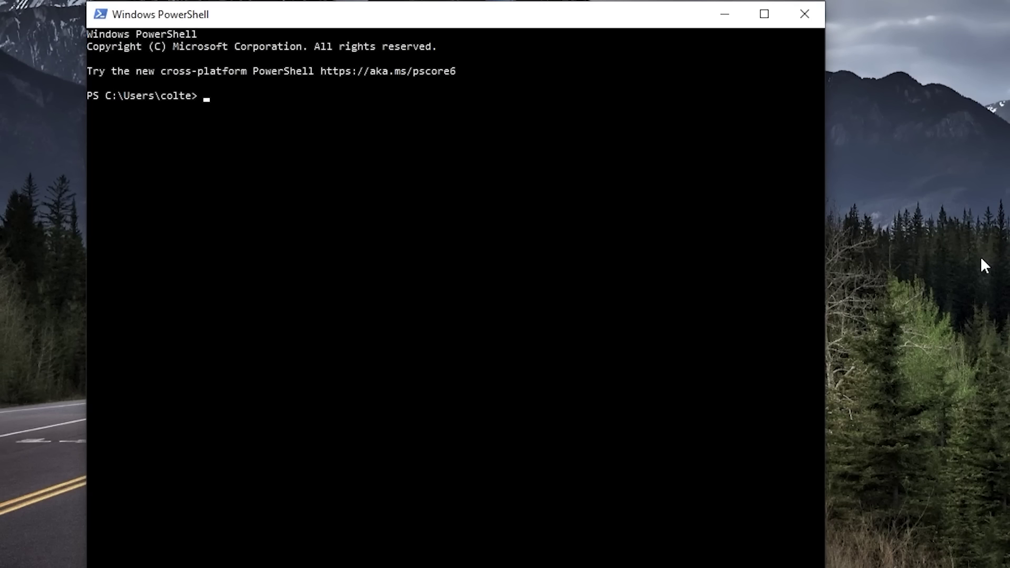
type("ssh haven@192.168.1.")
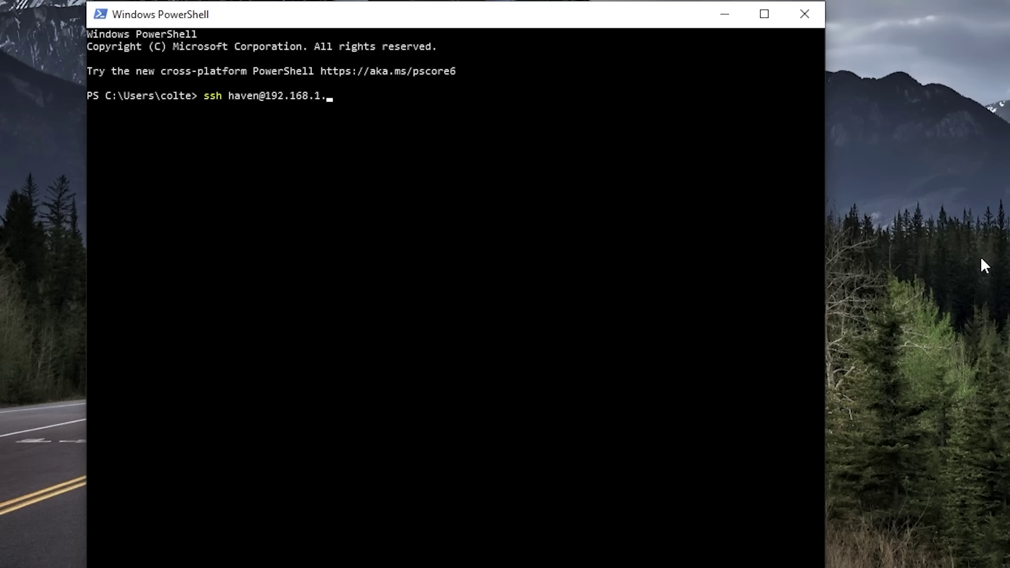
type("51")
key("Return")
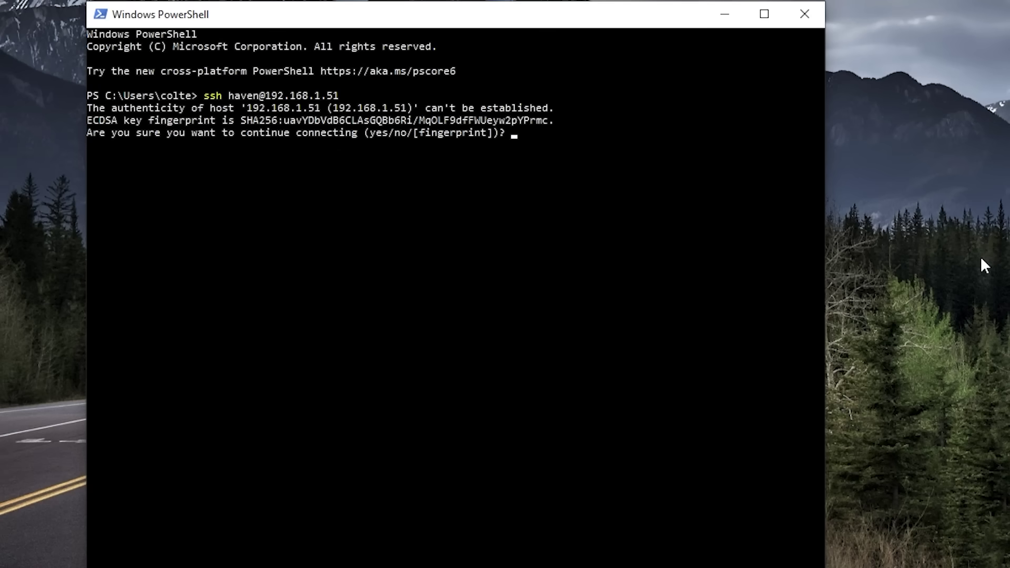
type("yes")
key("Return")
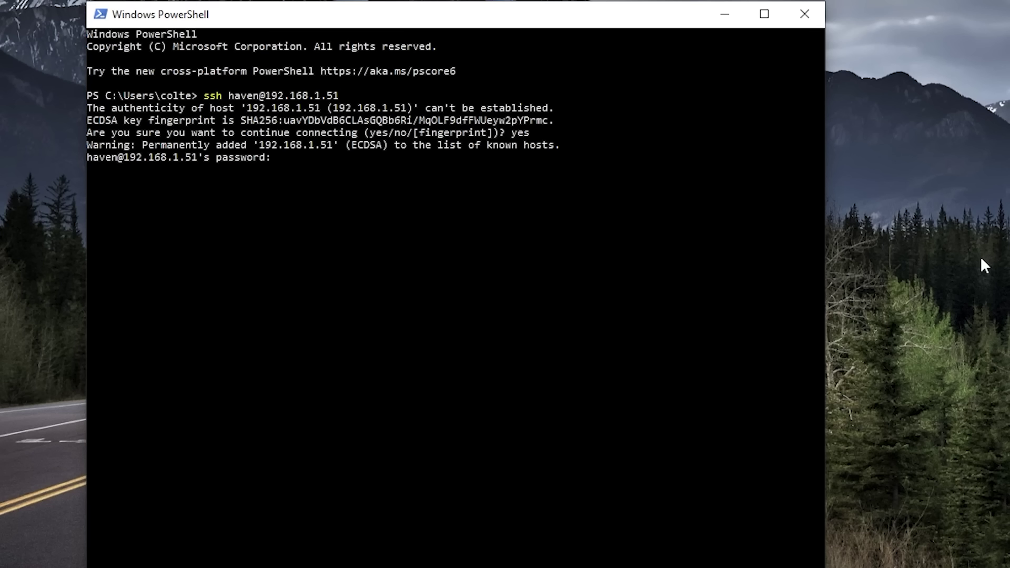
key("Return")
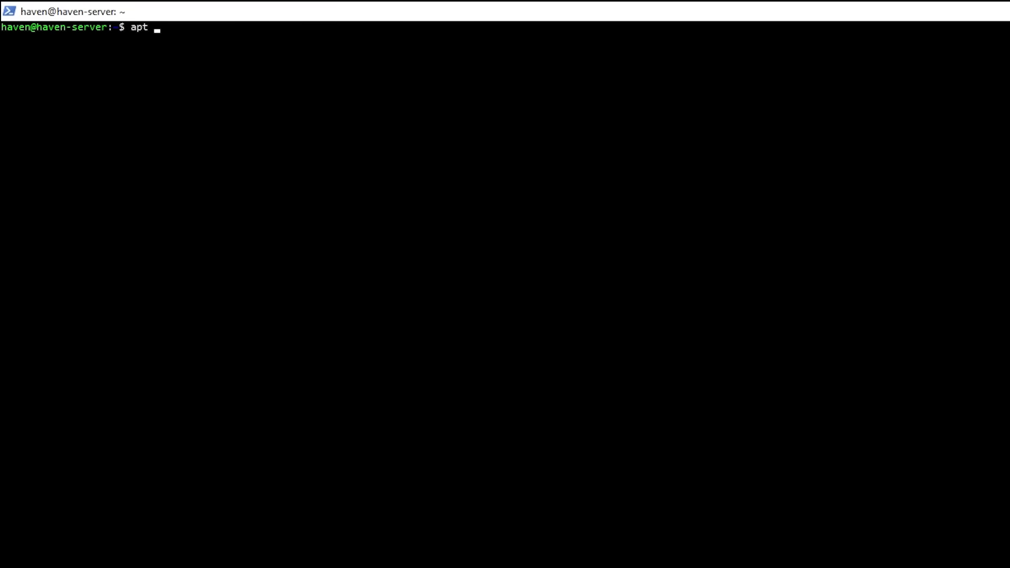
Step: Refresh the server's package lists, rerunning the update with sudo !!
type("update")
key("Return")
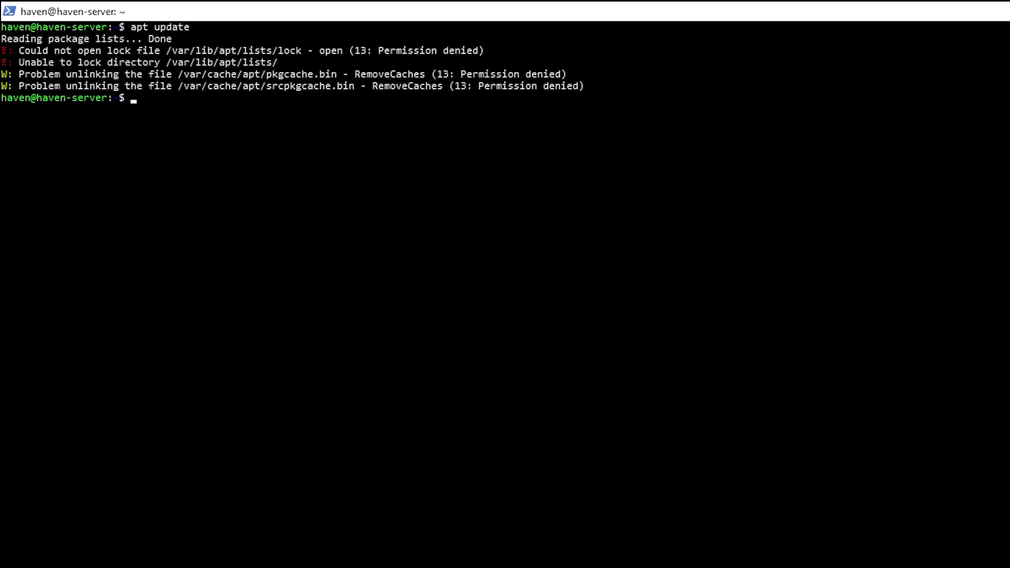
type("sudo ")
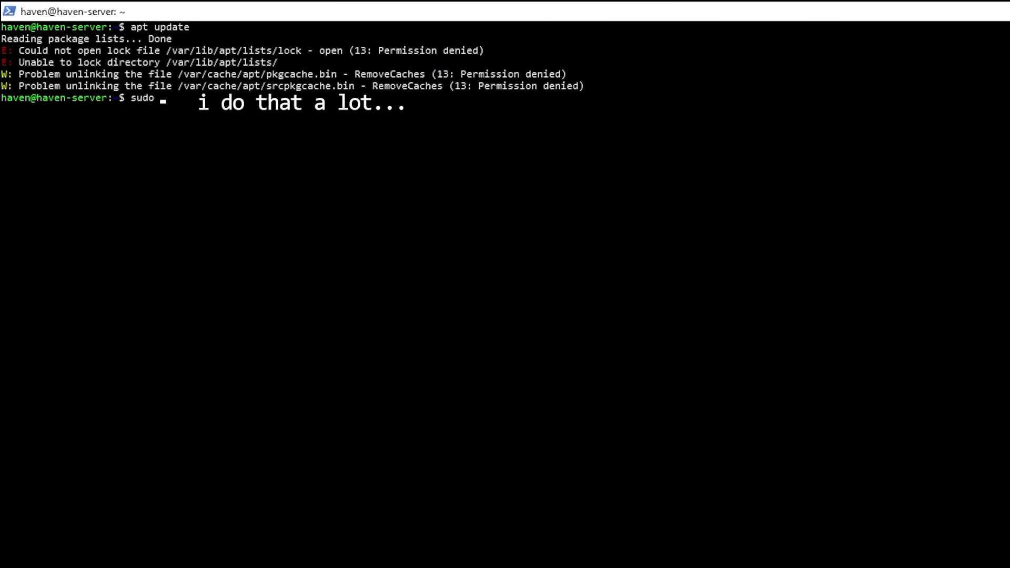
type("!!")
key("Return")
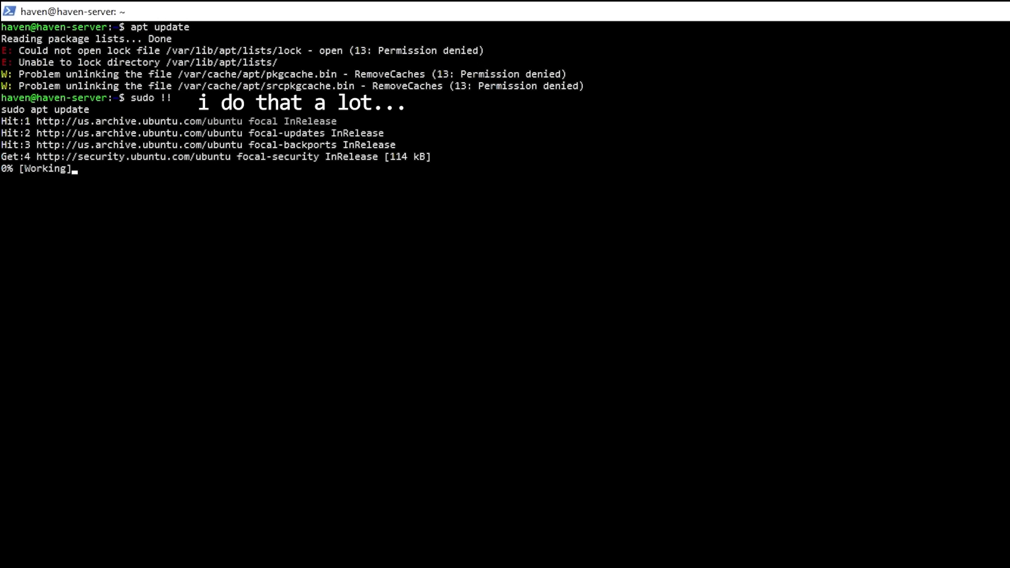
Step: Install Samba with sudo apt install samba and check samba --version reports 4.13.14-Ubuntu
type("sudo apt install samba")
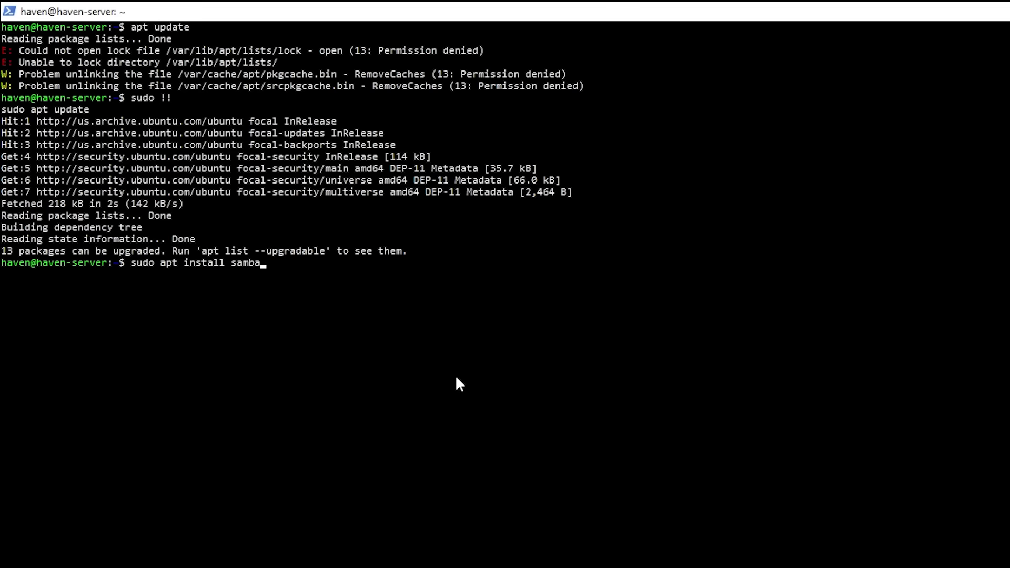
key("Return")
type("samb")
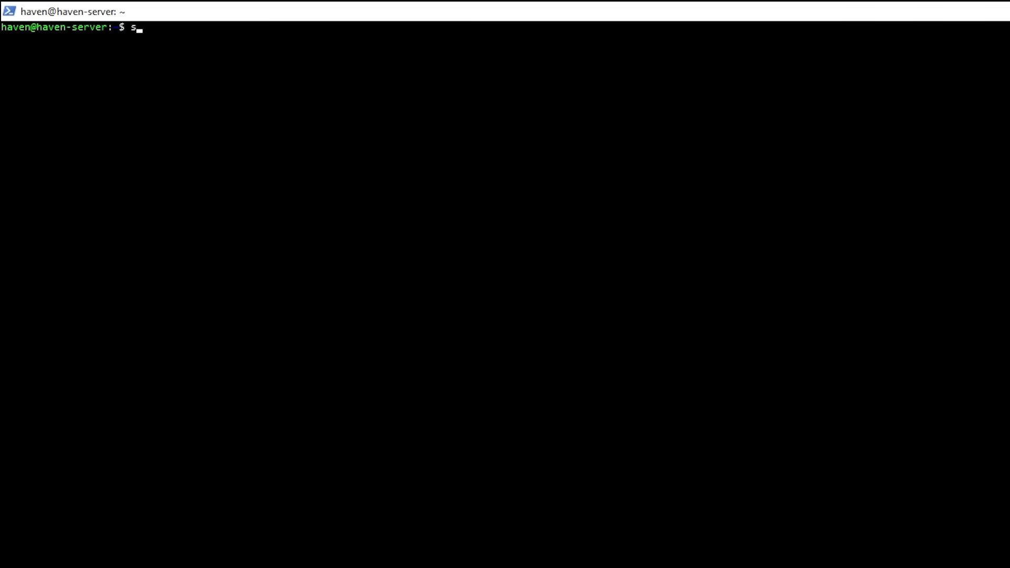
type("a --version")
key("Return")
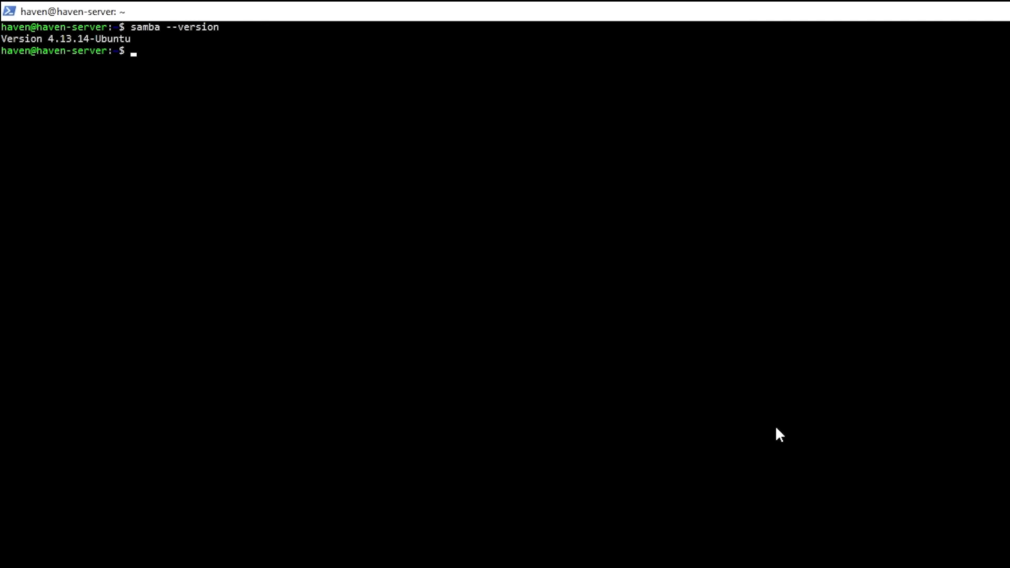
Step: List the server's home directory and create a haven-share folder
type("ls")
key("Return")
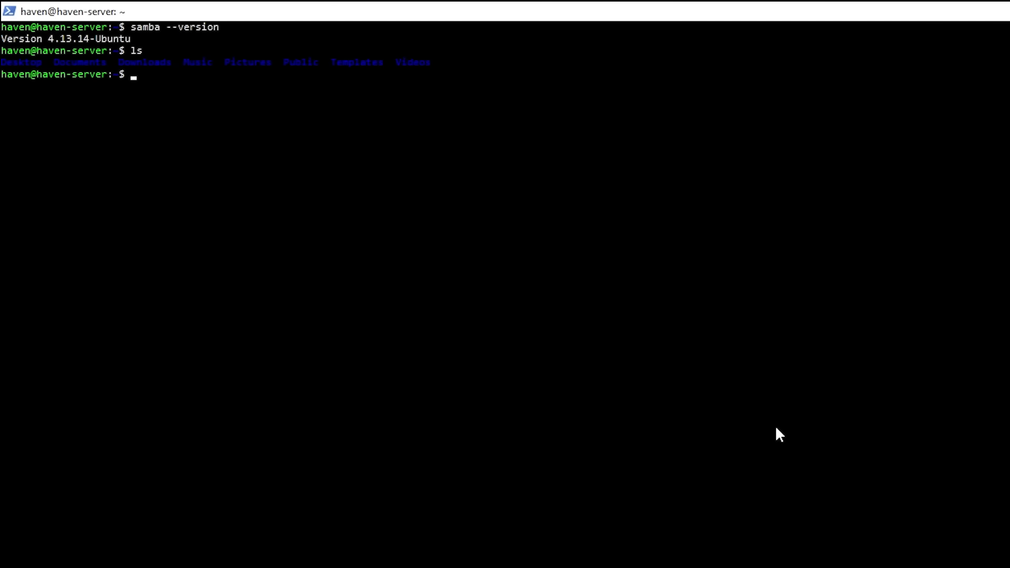
type("mkdir haven-share")
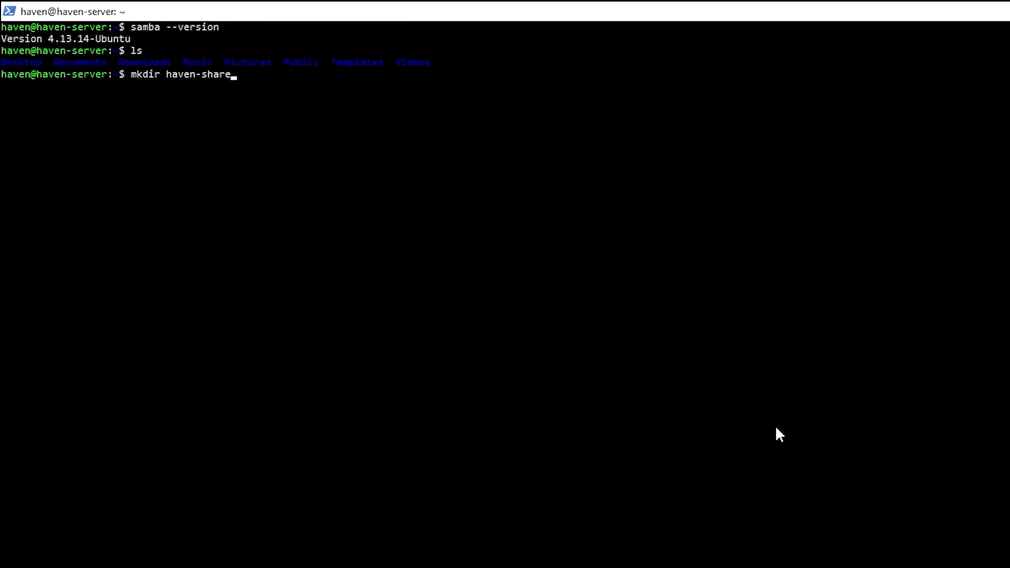
key("Return")
Step: Confirm haven-share is listed and enter 'sudo nano /etc/samba/smb.conf' with Tab completion
type("ls")
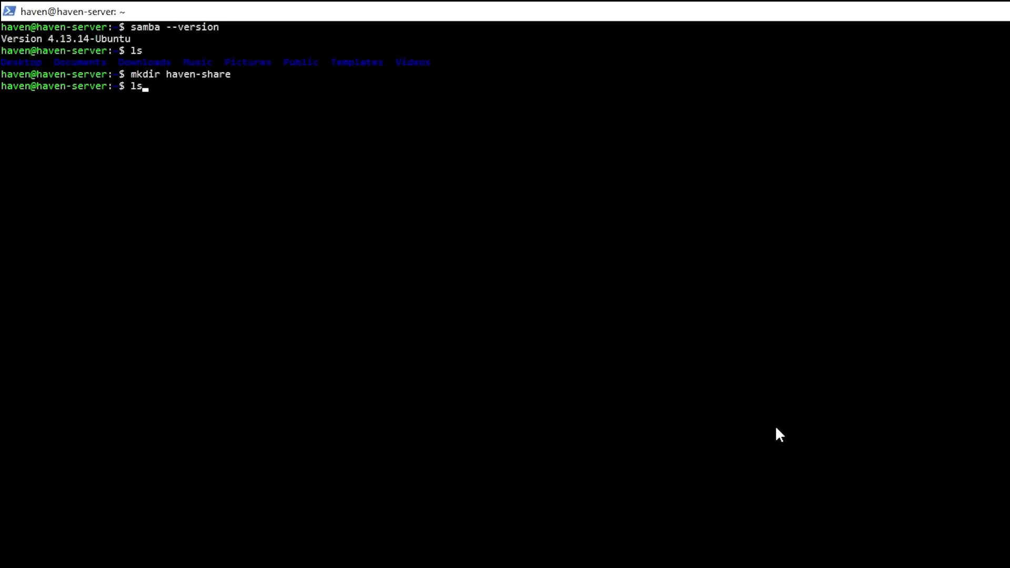
key("Return")
type("sudo nano")
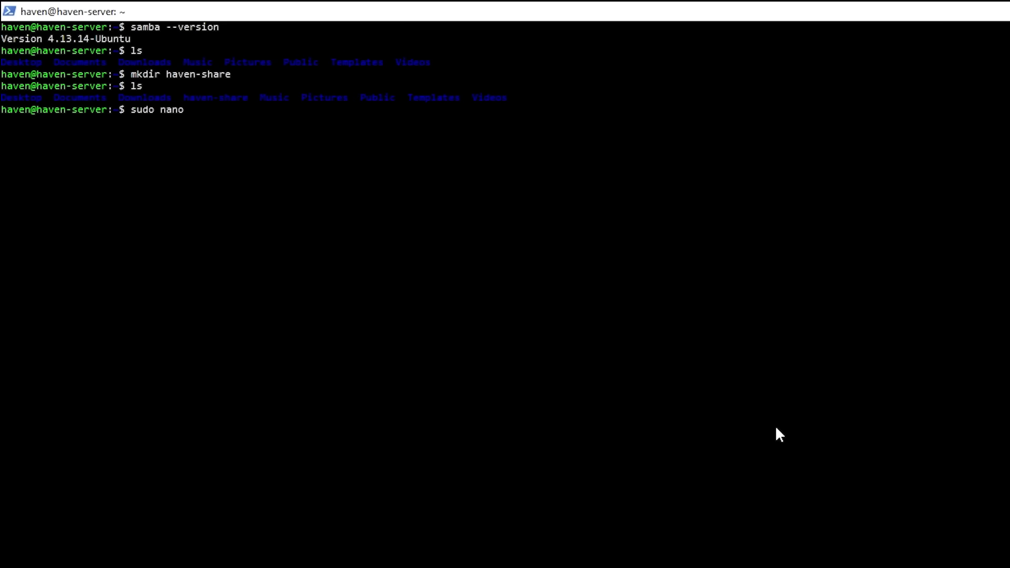
type(" /etc/samba/s")
key("Tab")
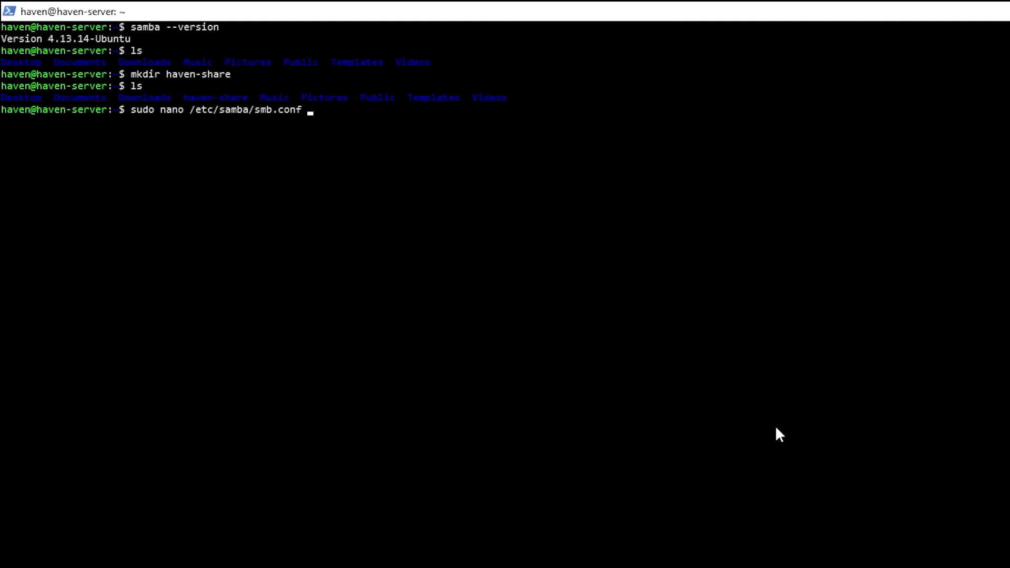
Step: Append a [haven-share] block (path /home/haven/haven-share, read only = no, browsable = yes) to smb.conf and save
key("Return")
scroll(777, 428, "down", 20)
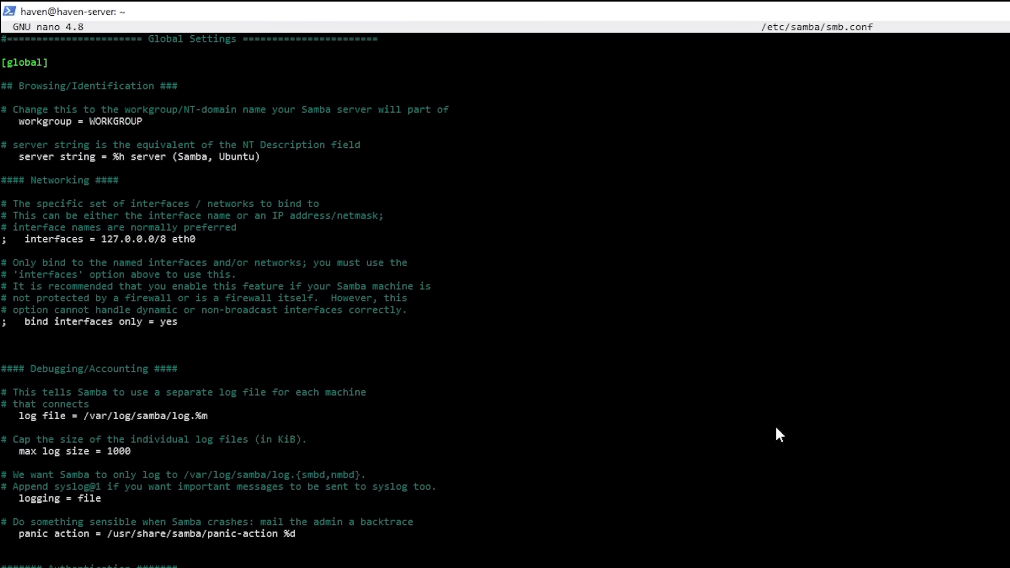
scroll(775, 425, "down", 20)
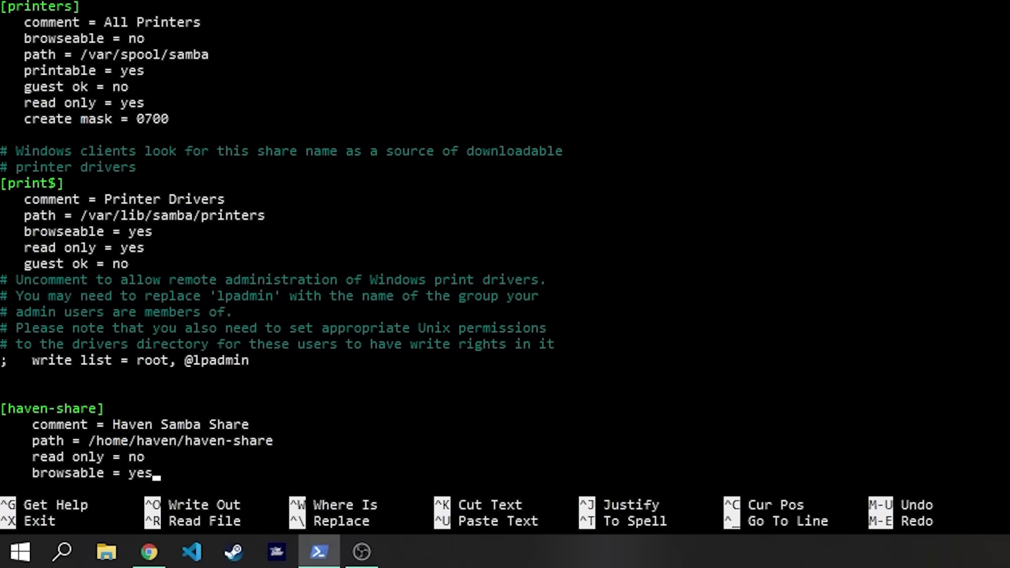
key("ctrl+x")
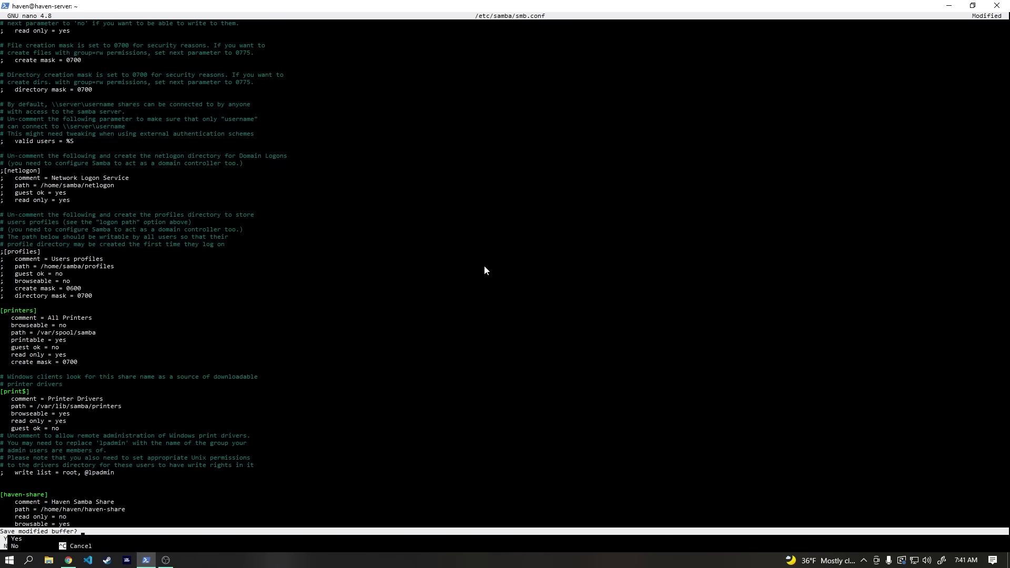
key("y")
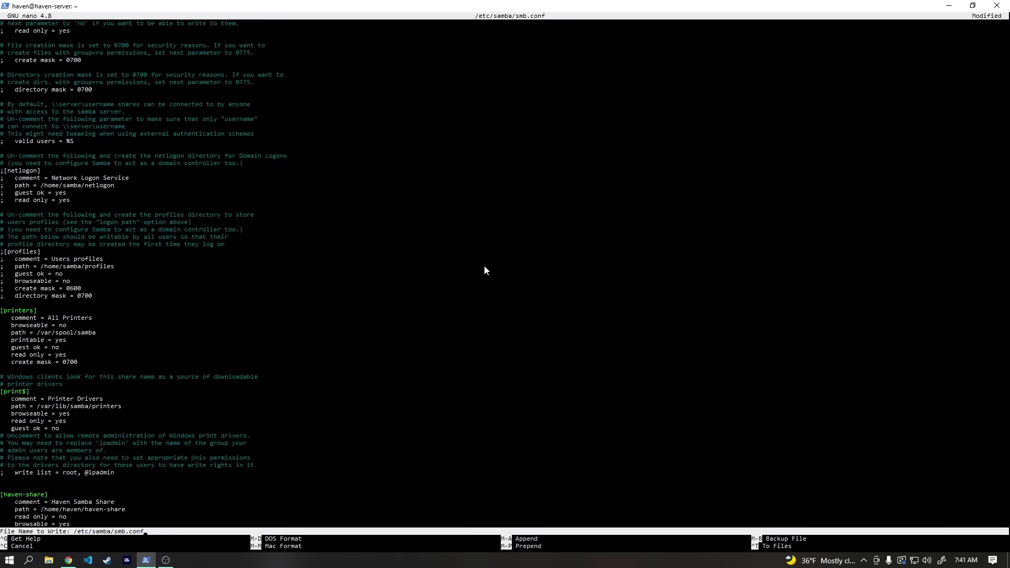
key("Return")
Step: Restart the smbd service and allow Samba through the ufw firewall
type("sudo se")
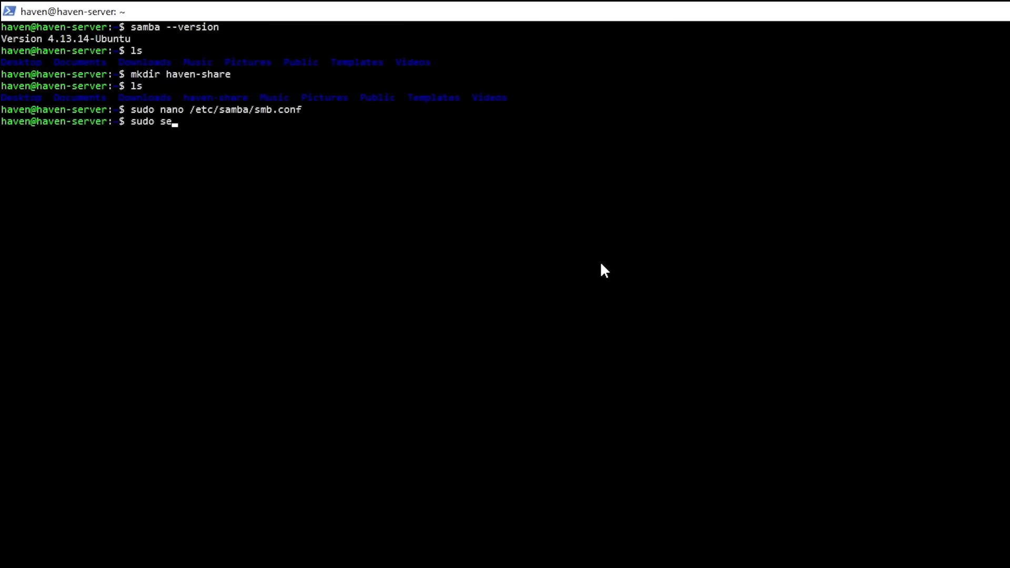
type("rvice smbd restart")
key("Return")
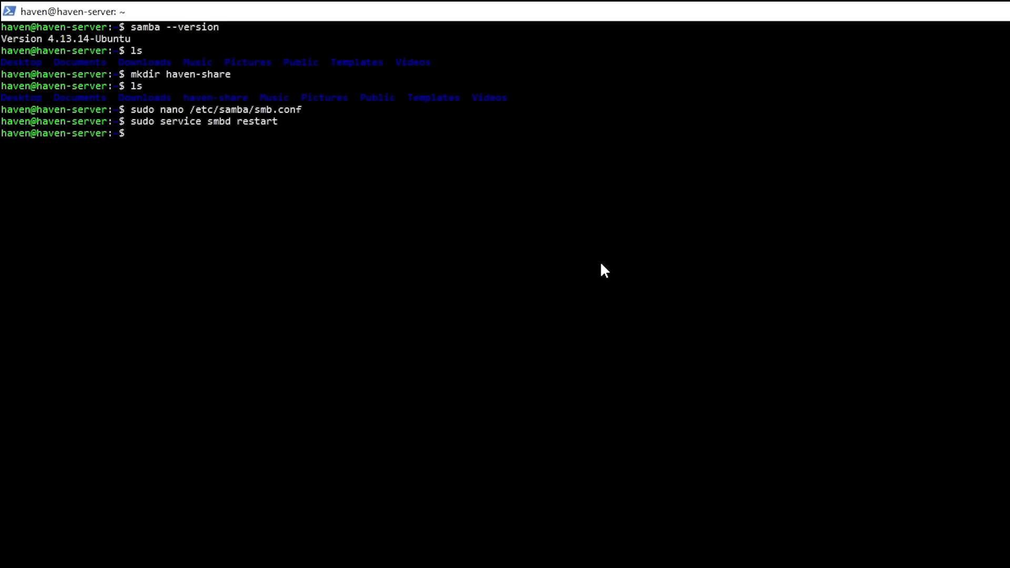
type("sudo ufw allow samba")
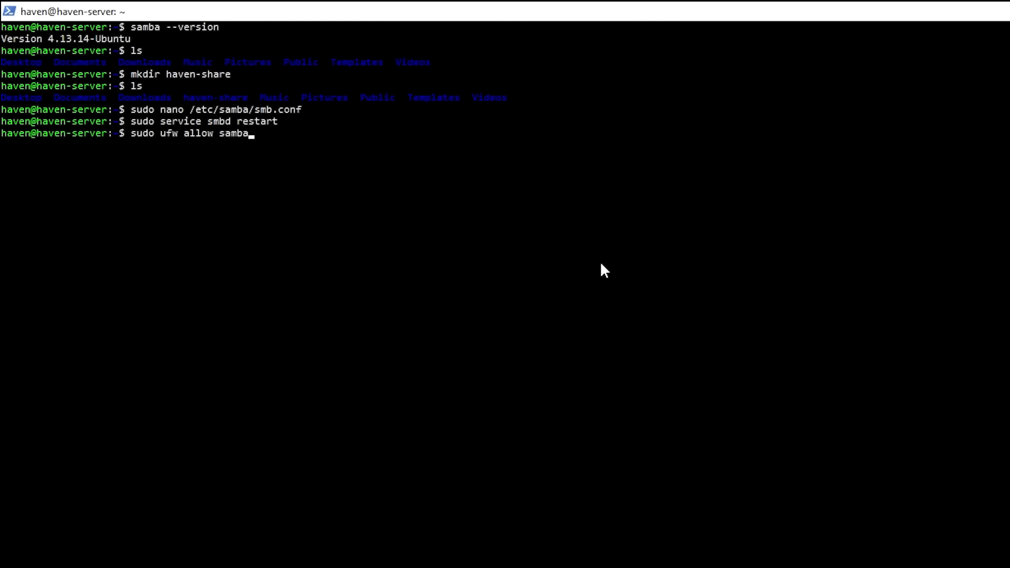
key("Return")
Step: Clear the terminal and add the server's user account to Samba with smbpasswd -a, setting its password
key("ctrl+l")
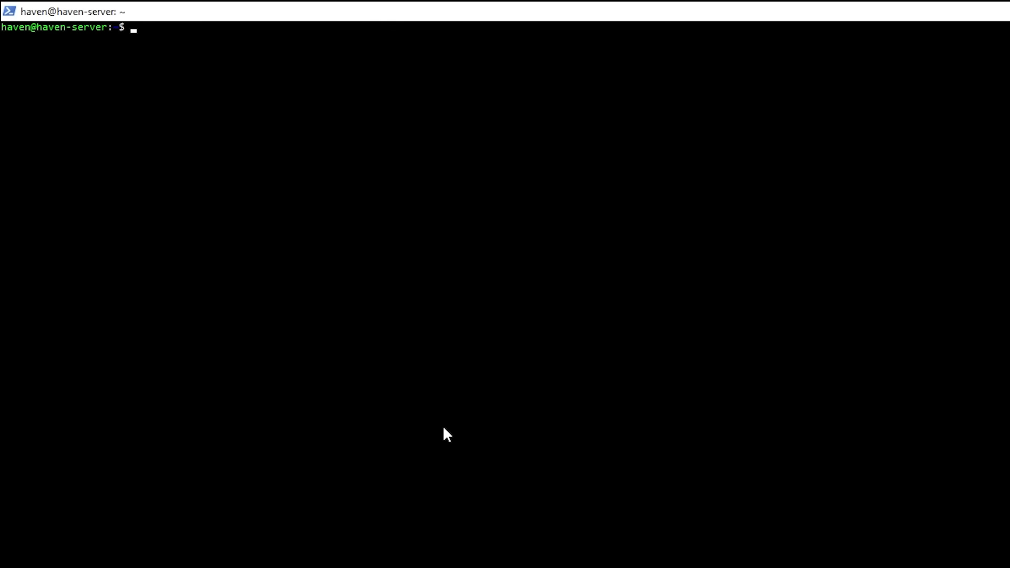
type("sudo smbpasswd")
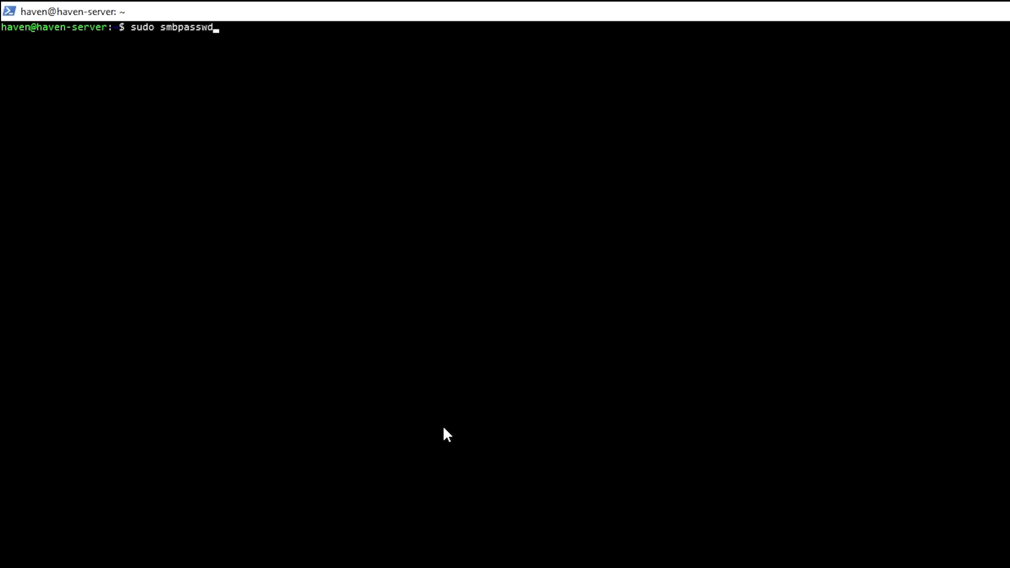
type(" -a haven")
key("Return")
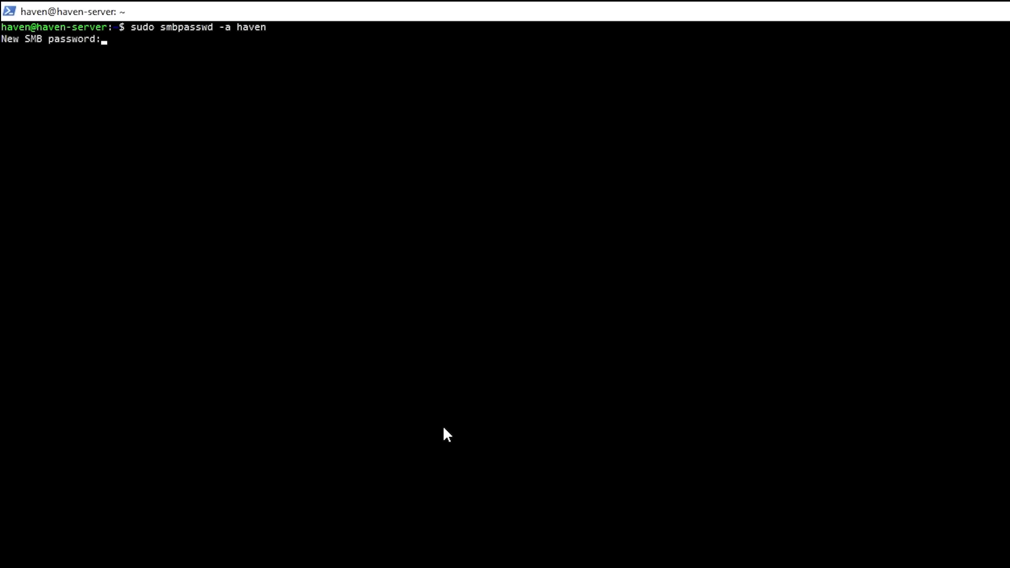
key("Return")
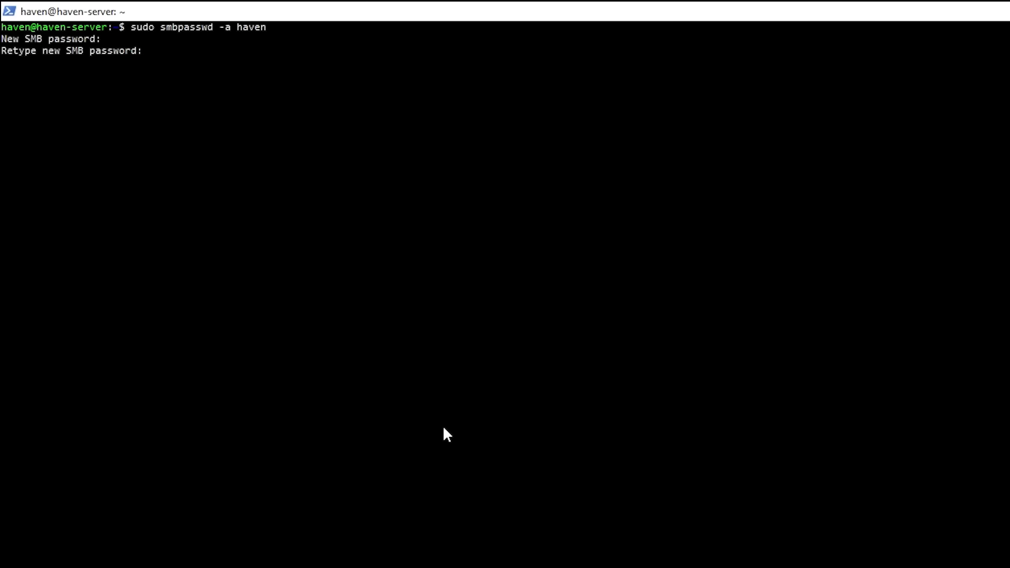
key("Return")
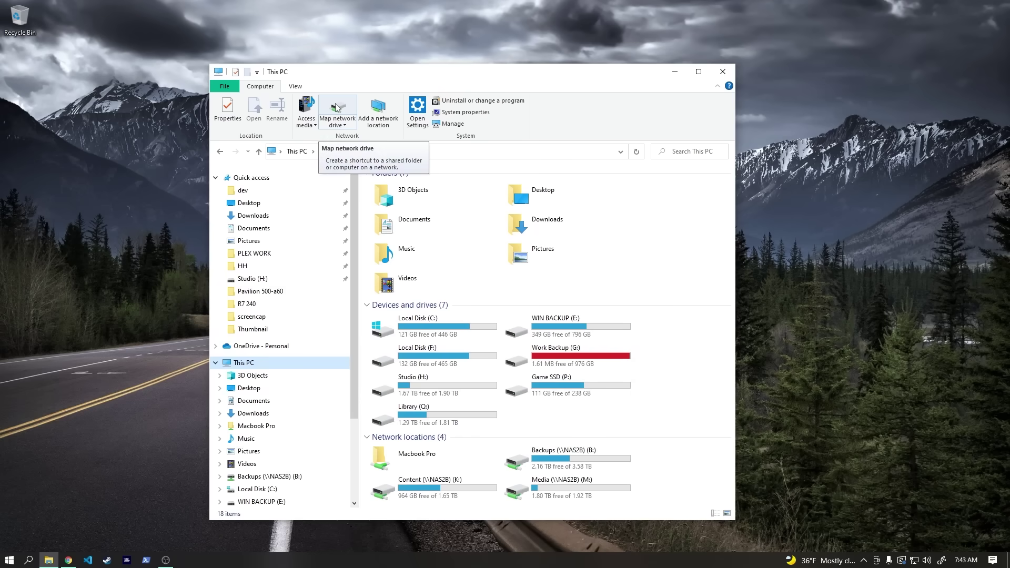
Step: Map \\192.168.1.51\haven-share as drive W: and sign in with the server account's credentials
left_click(337, 109)
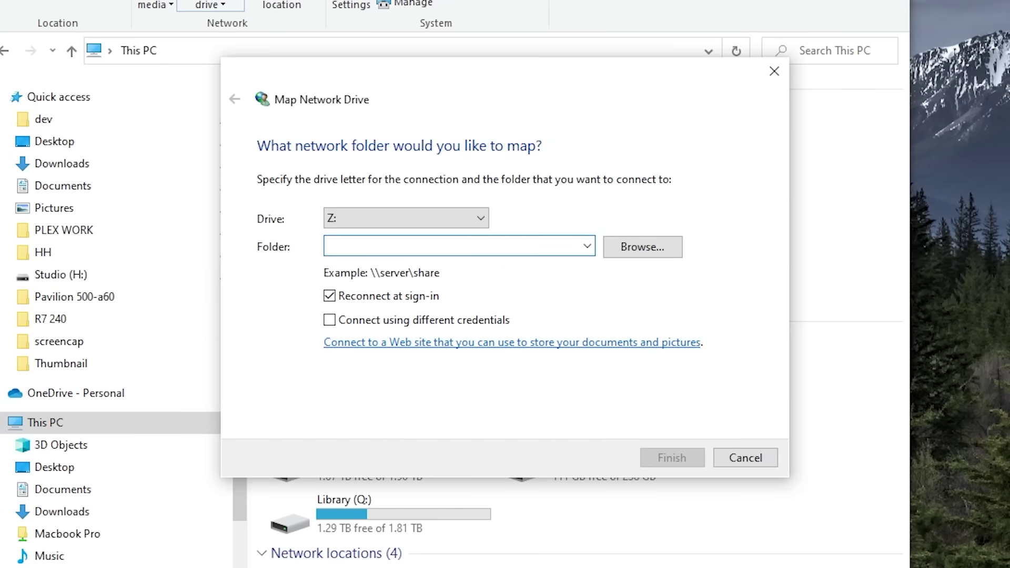
left_click(478, 219)
left_click(459, 281)
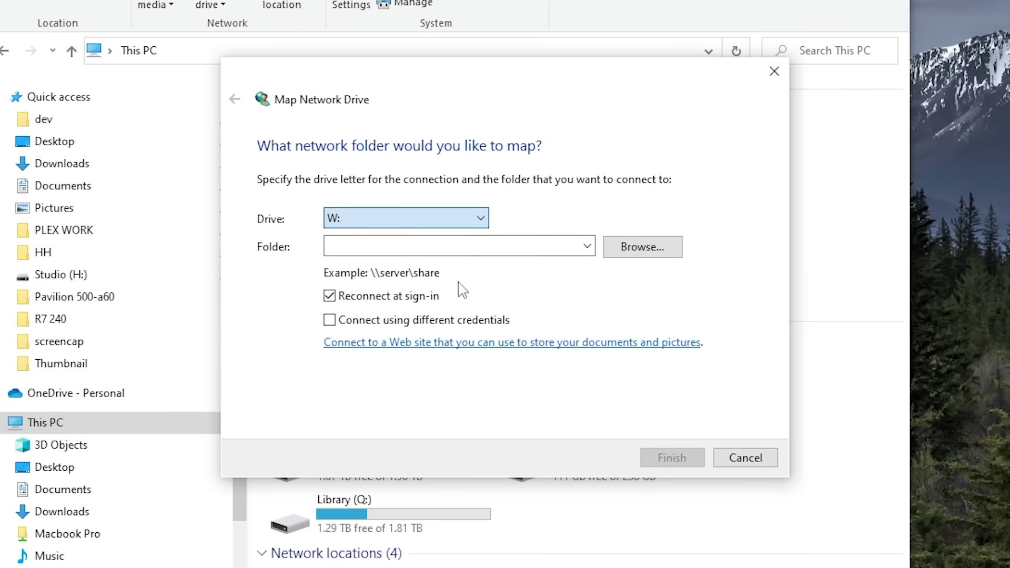
left_click(402, 246)
type("\\")
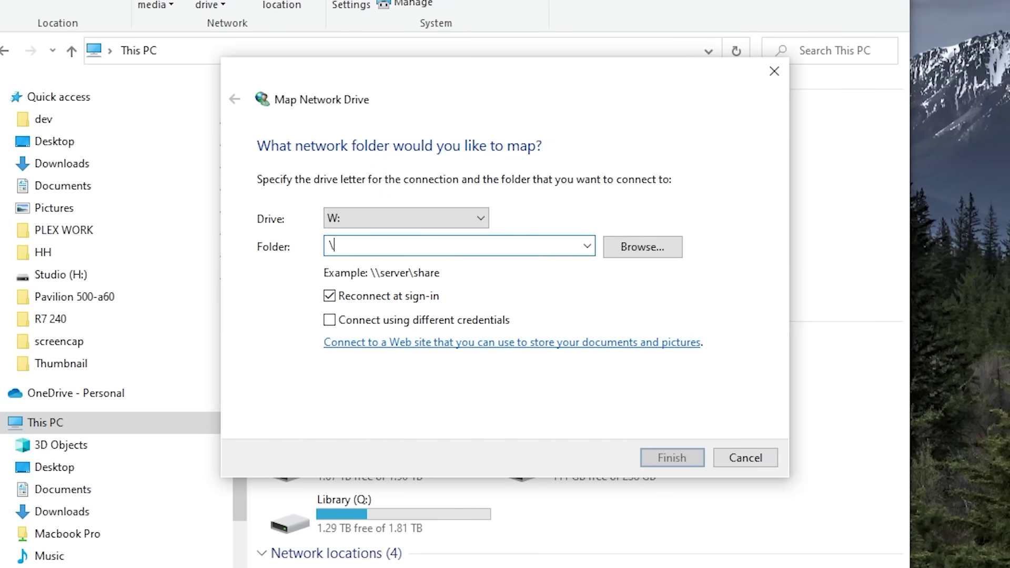
type("\\")
type("19")
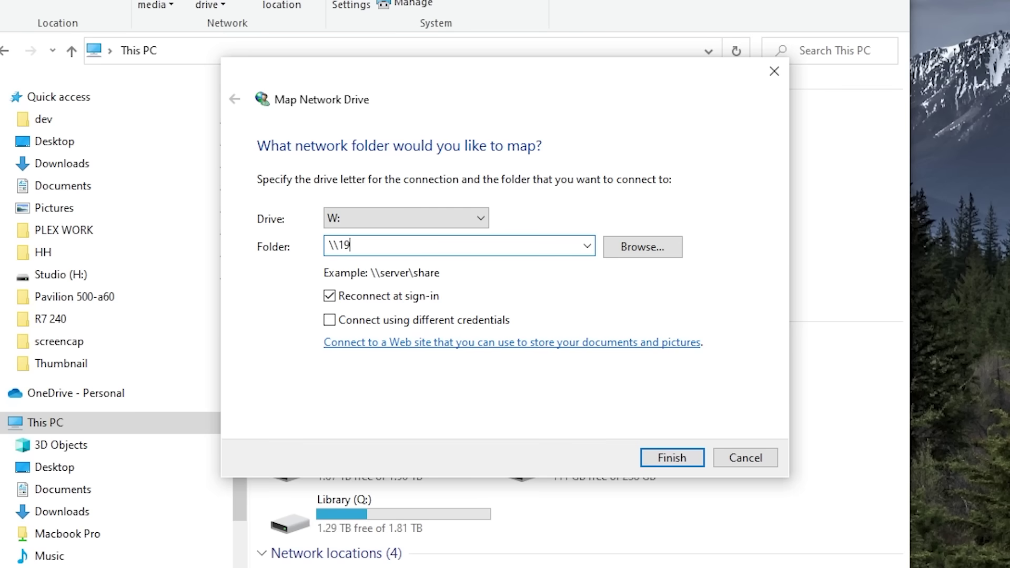
type("2.168.1.51\\haven-share")
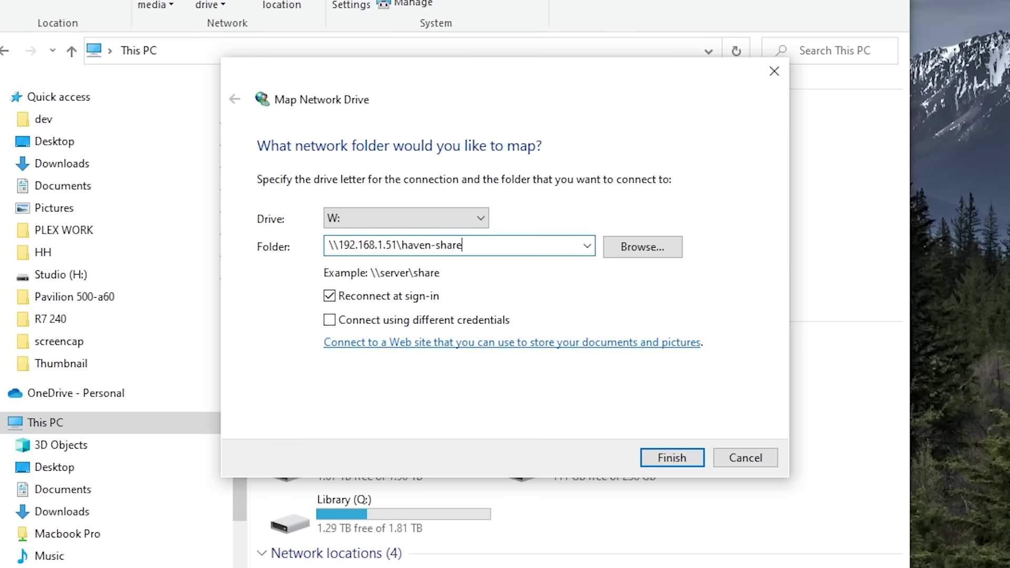
left_click(672, 458)
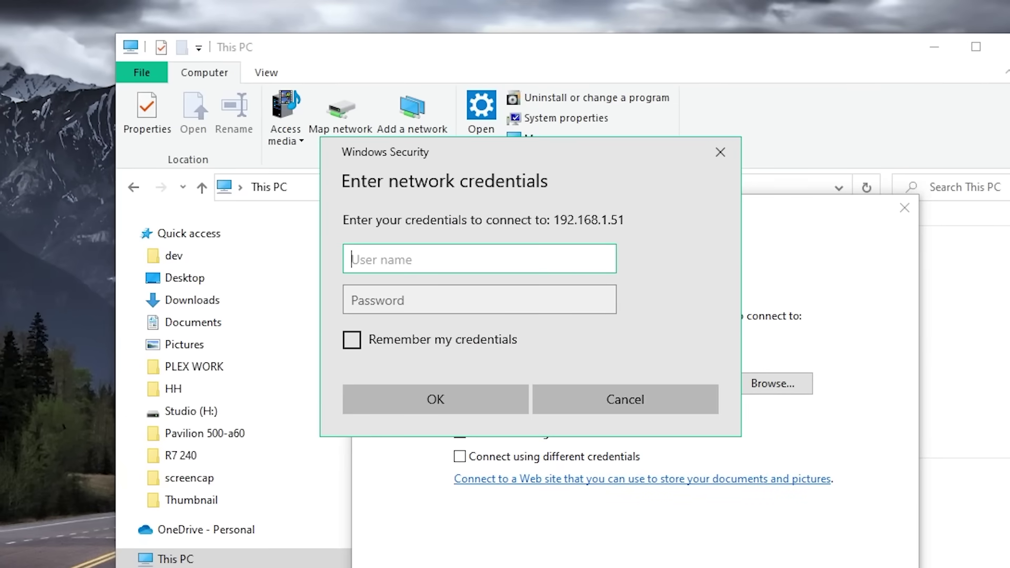
type("haven")
key("Tab")
type("*****")
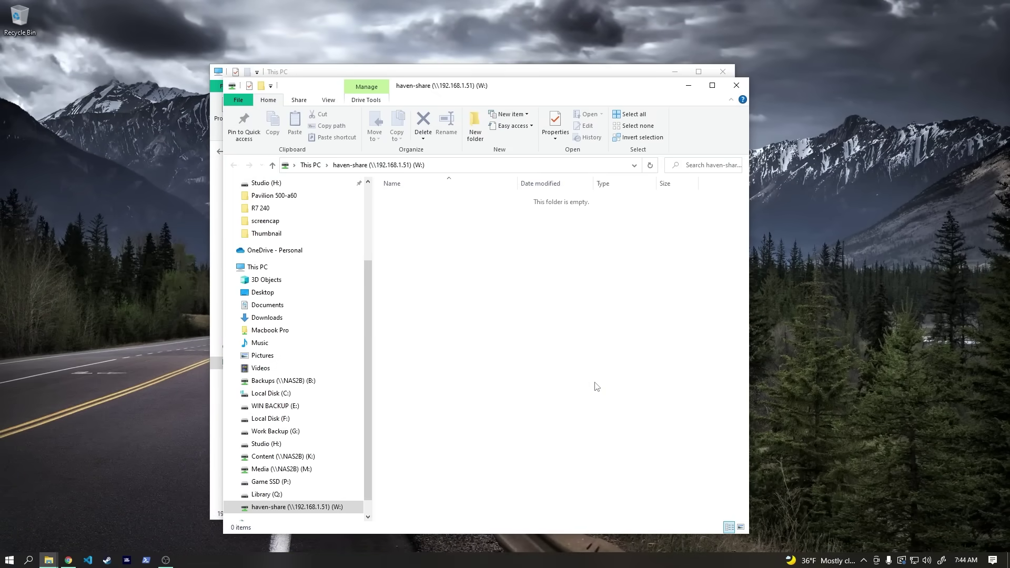
Step: Paste the HH Splash Screen image into the haven-share drive
left_click_drag(506, 93, 470, 72)
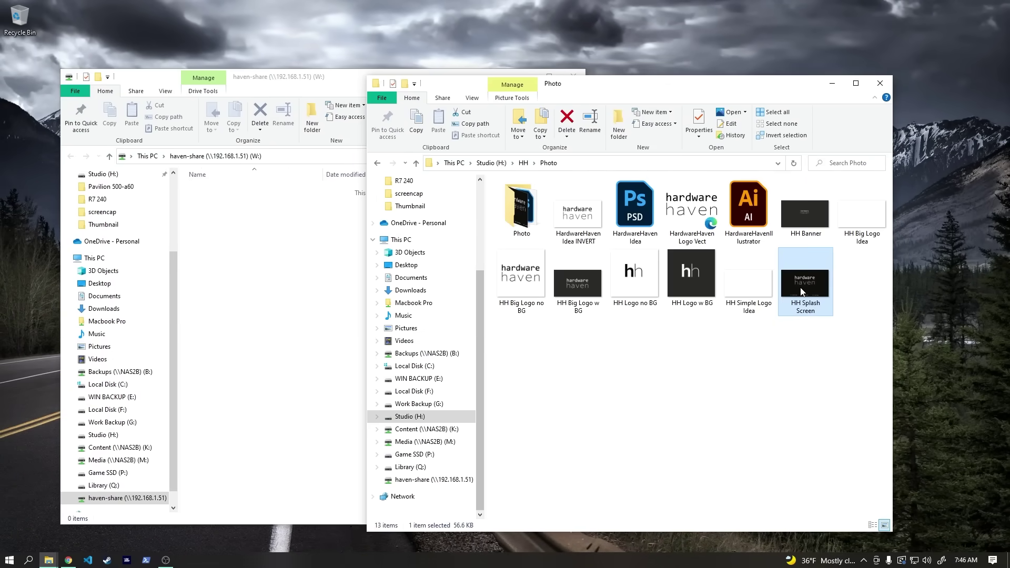
left_click(875, 87)
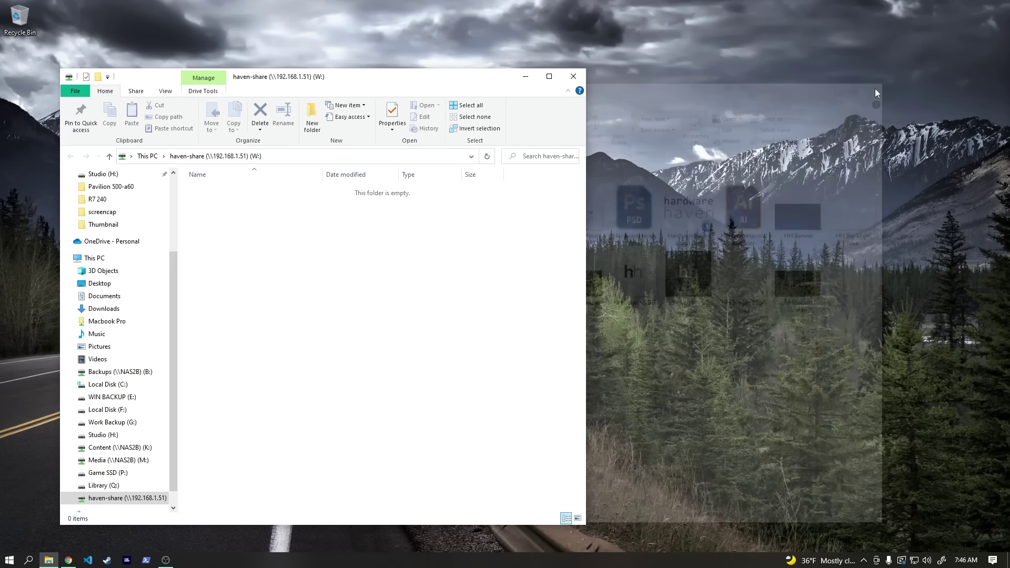
key("ctrl+v")
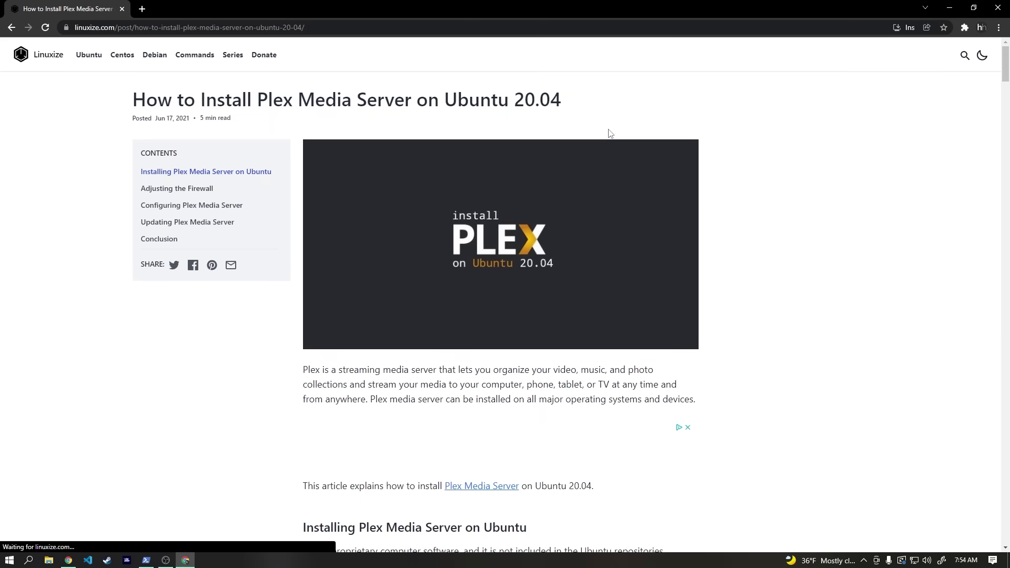
Step: Scroll the Linuxize Plex guide to step 01 and select the Plex repository command
scroll(608, 132, "down", 4)
scroll(609, 134, "down", 5)
left_click_drag(319, 333, 534, 351)
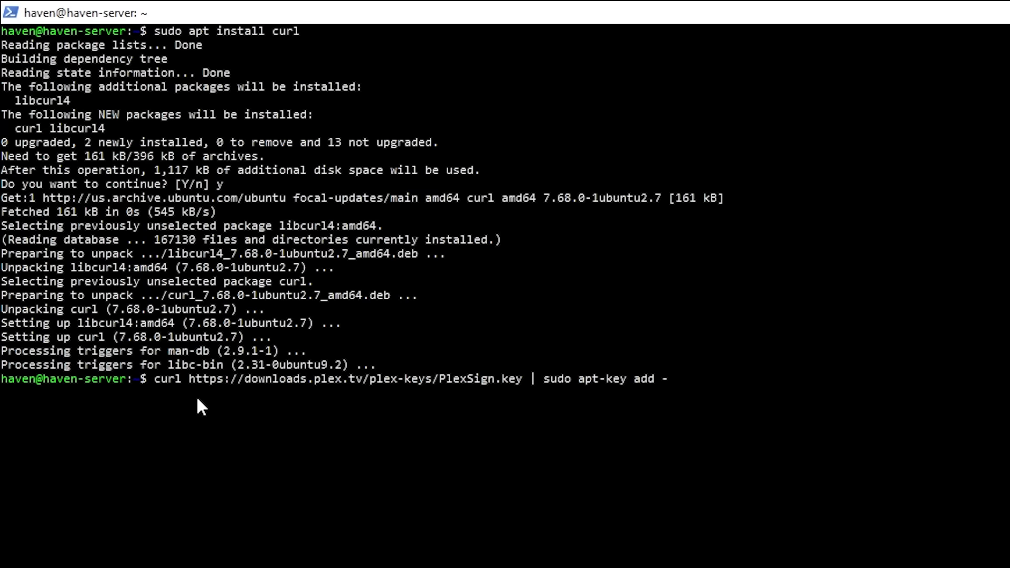
Step: Import the Plex signing key, install plexmediaserver accepting the prompt, and check its service status
key("Return")
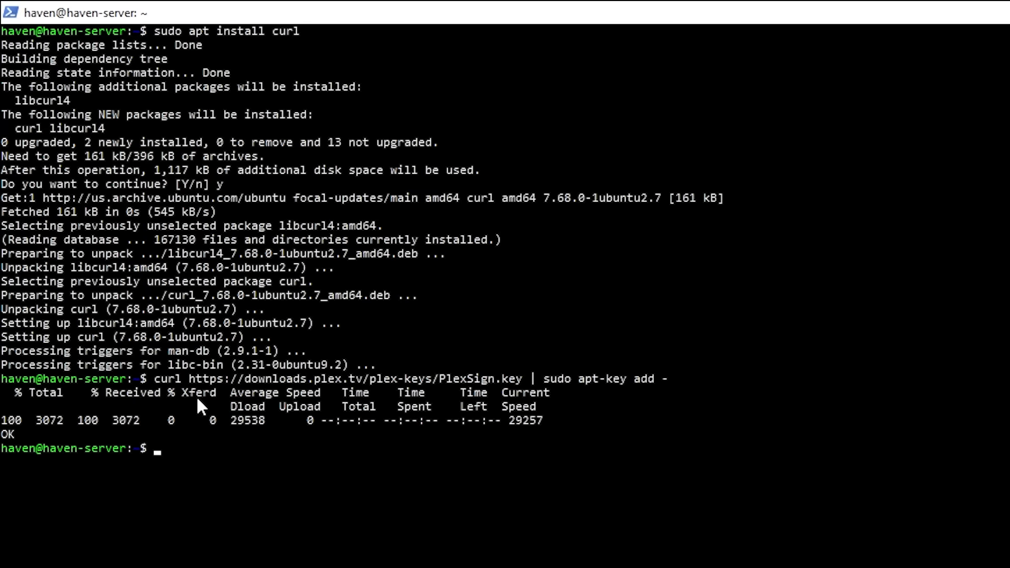
key("ctrl+l")
type("sudo apt install")
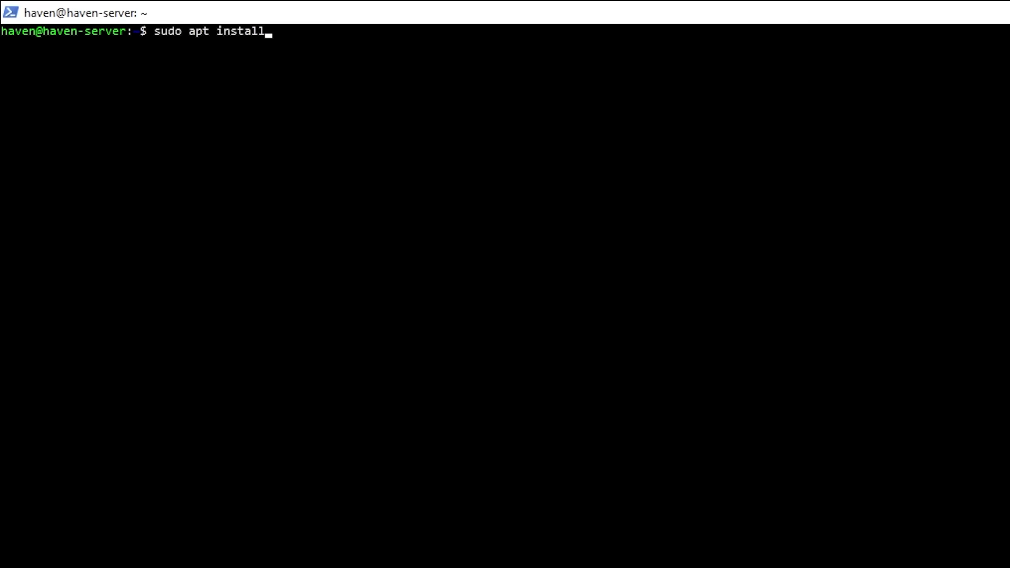
type(" plexmediaserver")
key("Return")
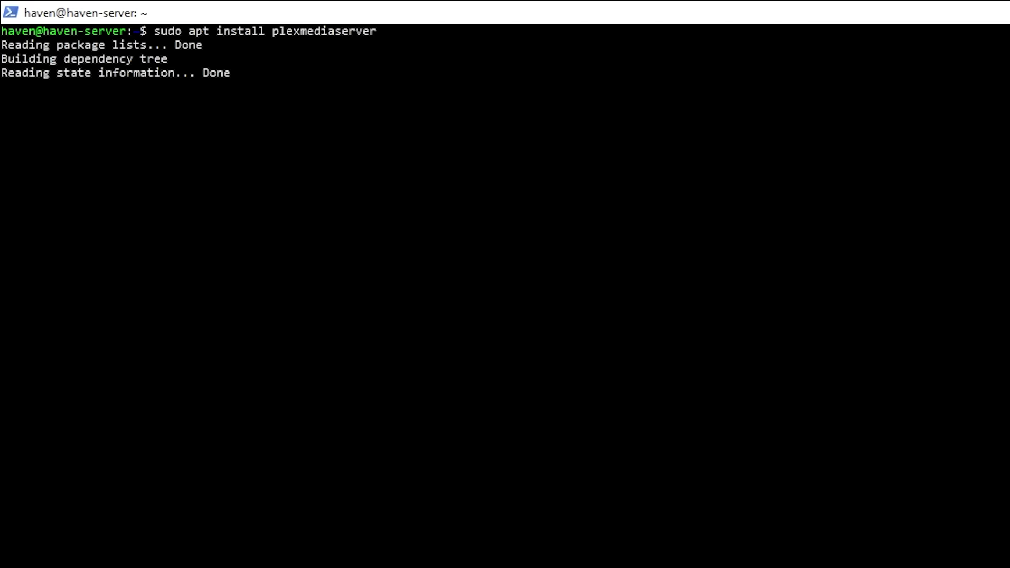
type("y")
key("Return")
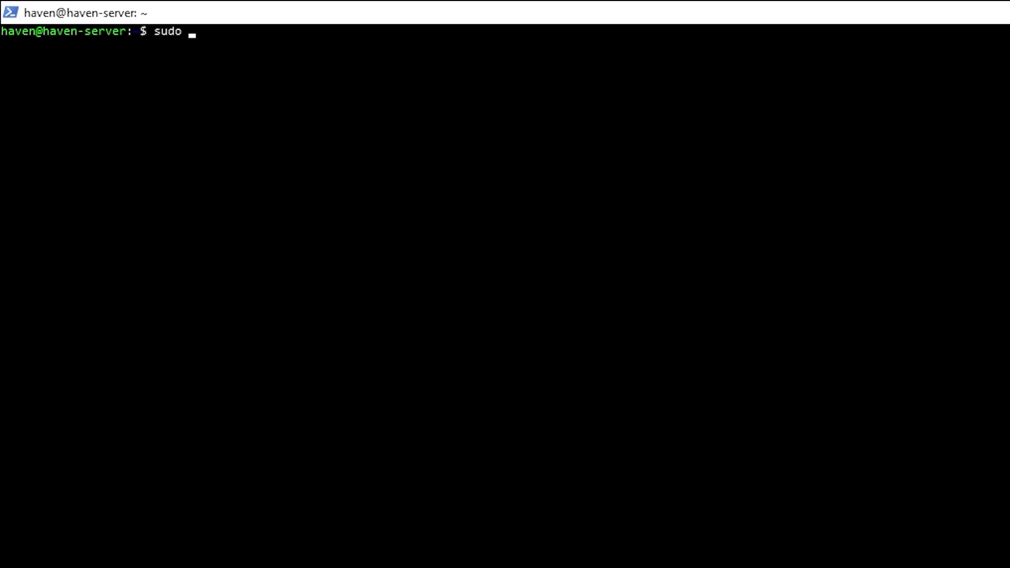
type("systemctl status plexmediaserver")
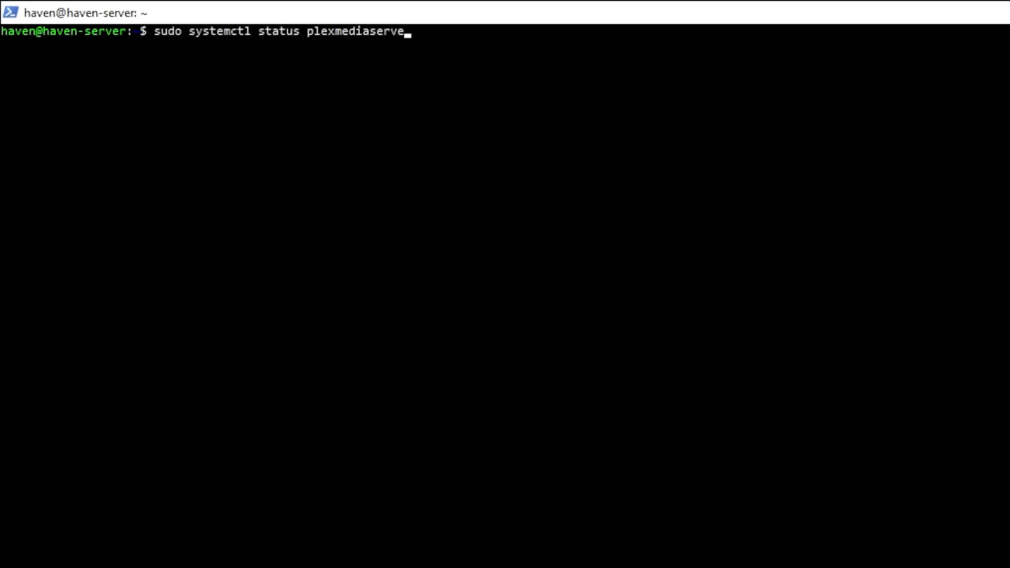
key("Return")
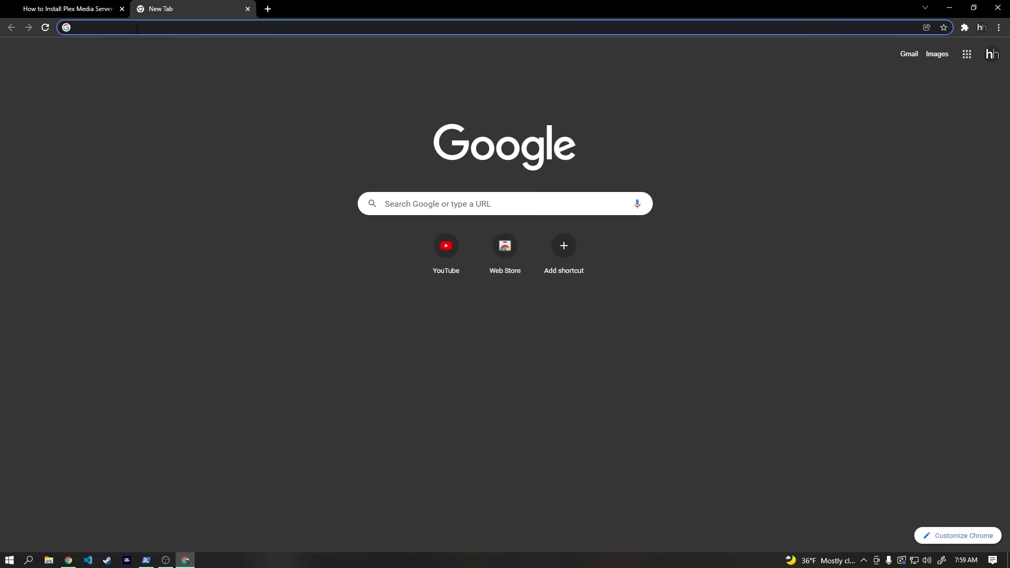
Step: Load Plex at 192.168.1.51:32400/manage, sign up for an account, and keep the name haven-server-500
type("192.168.1.51")
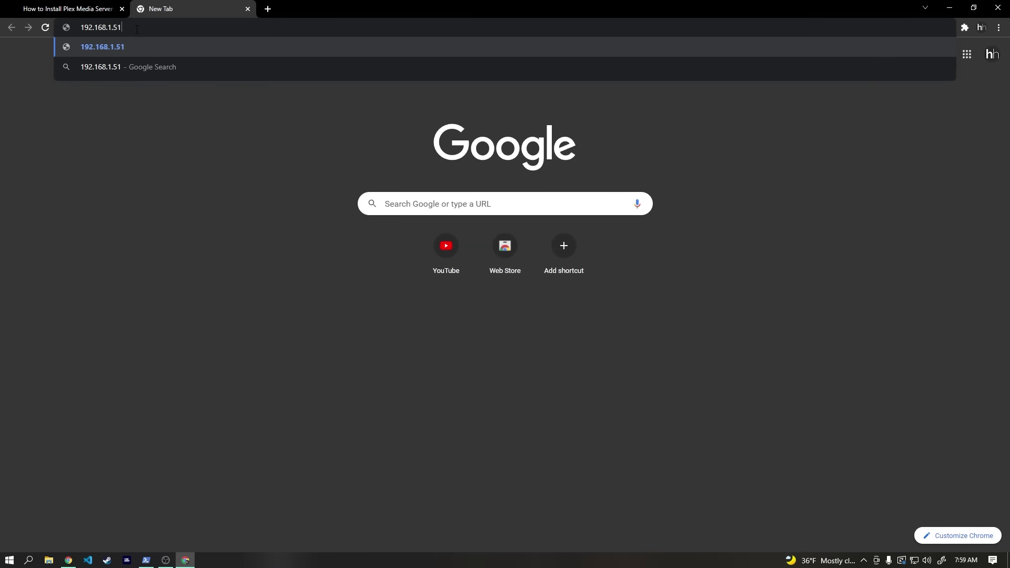
type(":32400")
key("Return")
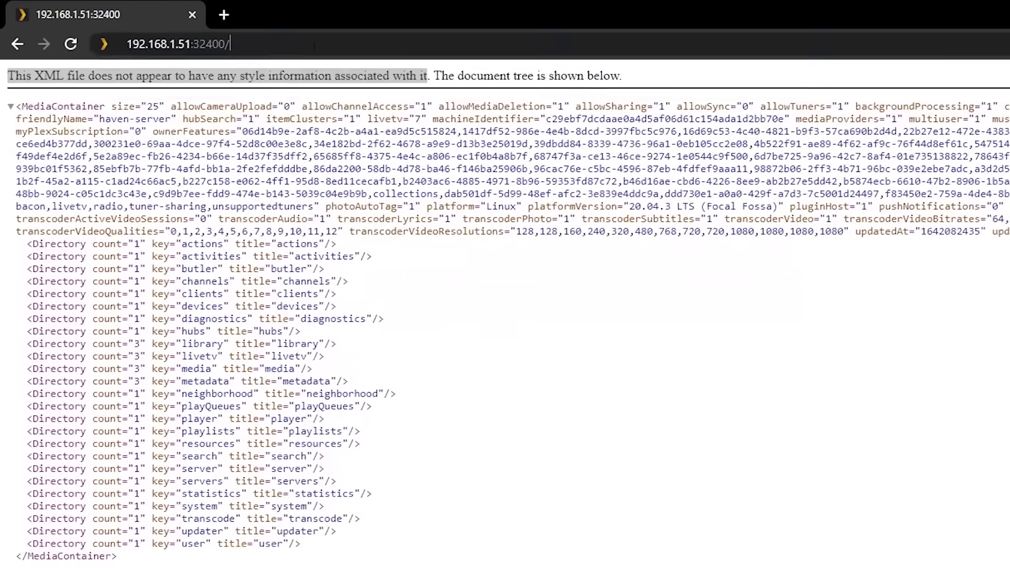
type("/manage")
key("Return")
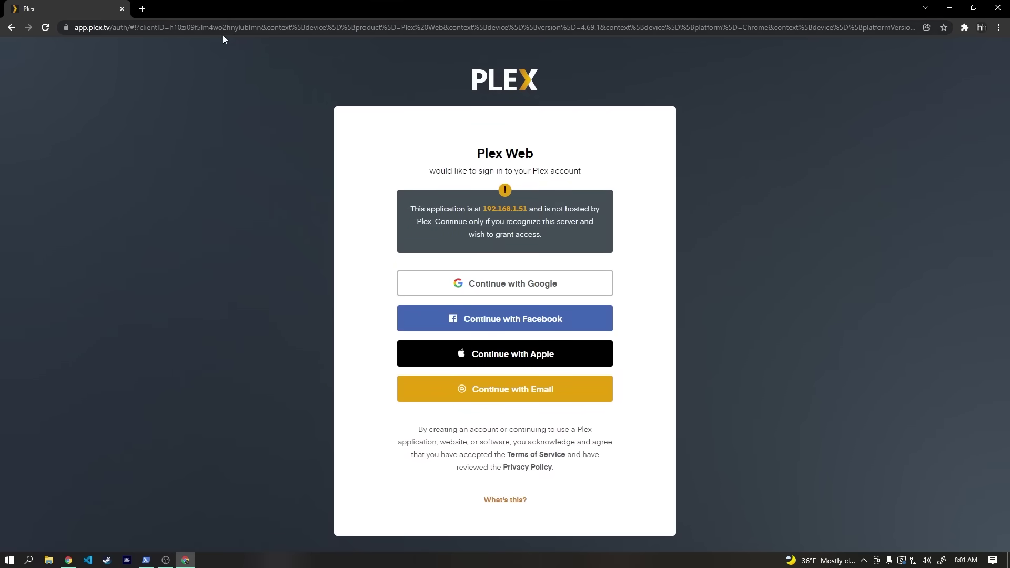
type("**********")
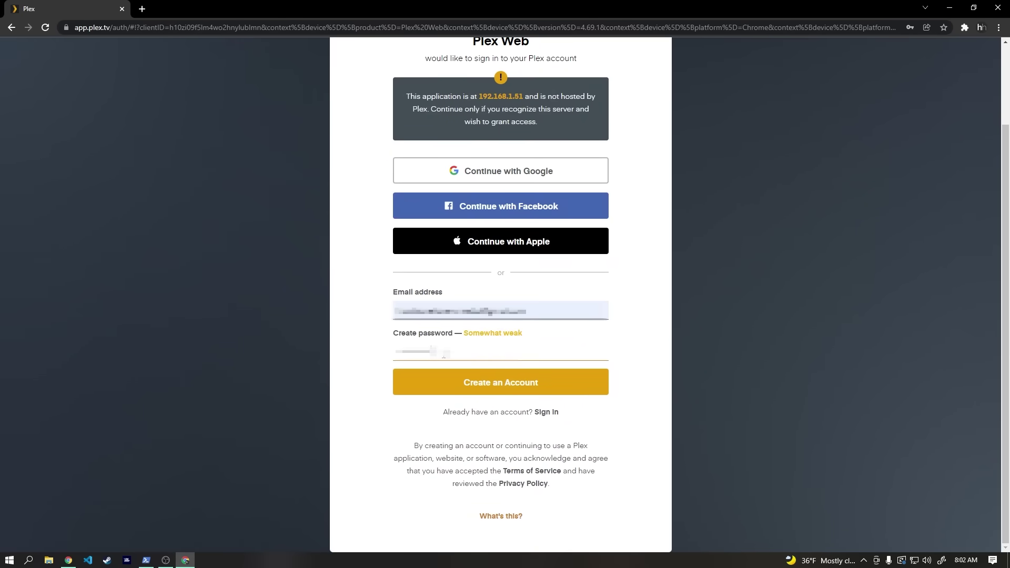
type("****")
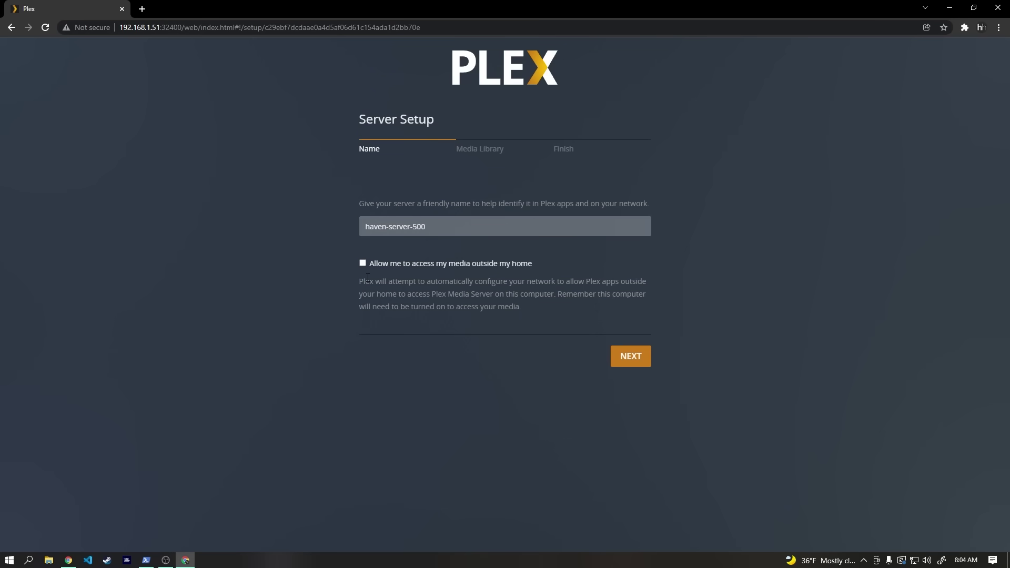
left_click(636, 355)
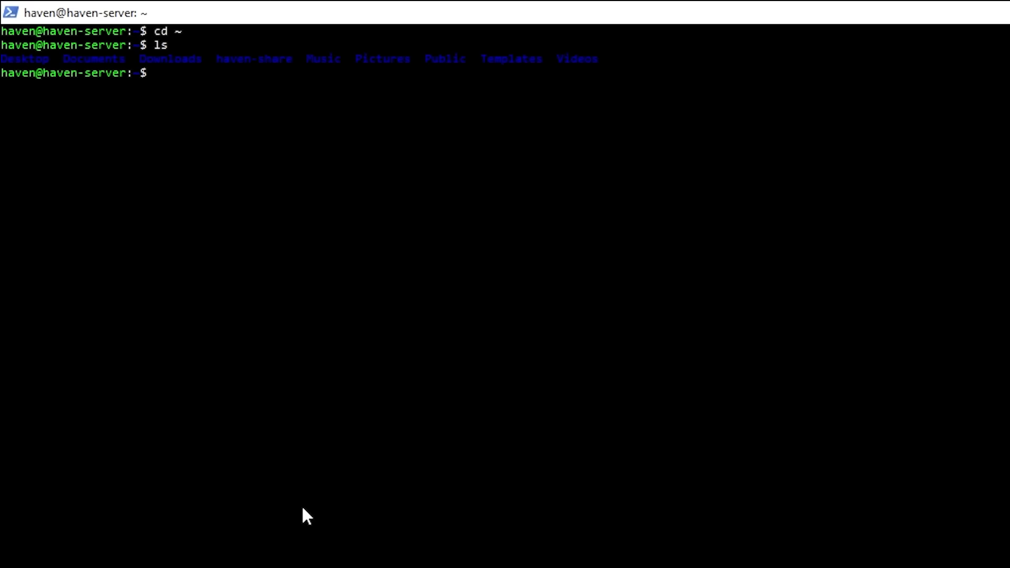
Step: Move into haven-share, create a Plex folder there, and list the contents
type("ha")
key("BackSpace")
key("BackSpace")
type("cd ha")
key("Tab")
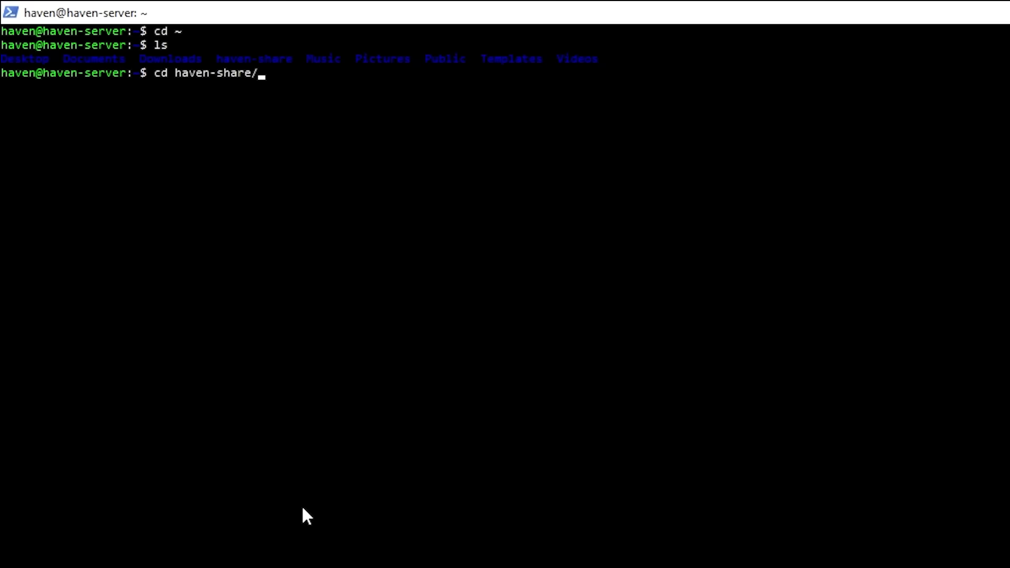
key("Return")
type("mkdir ")
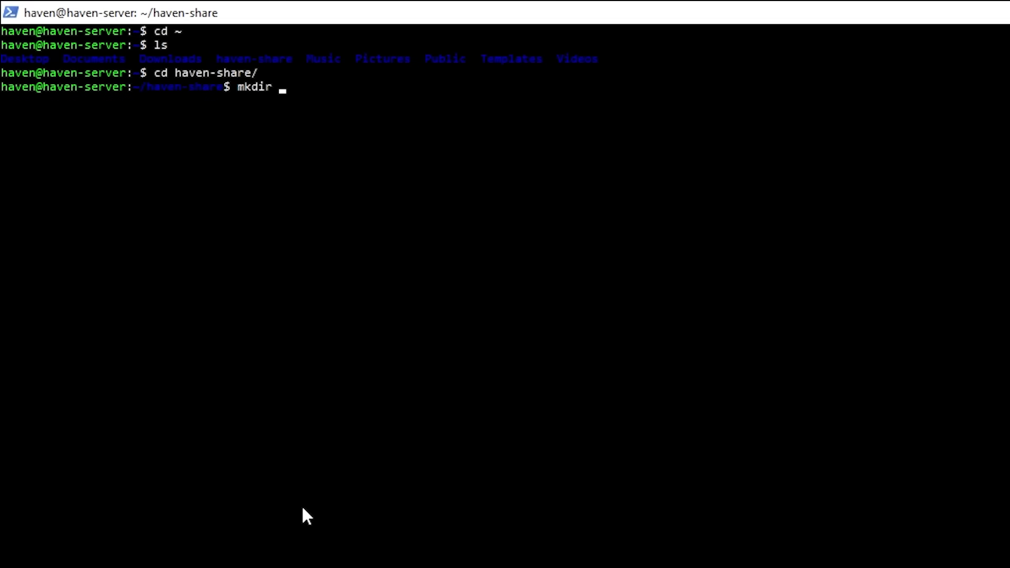
type("Plex")
key("Return")
type("ls")
key("Return")
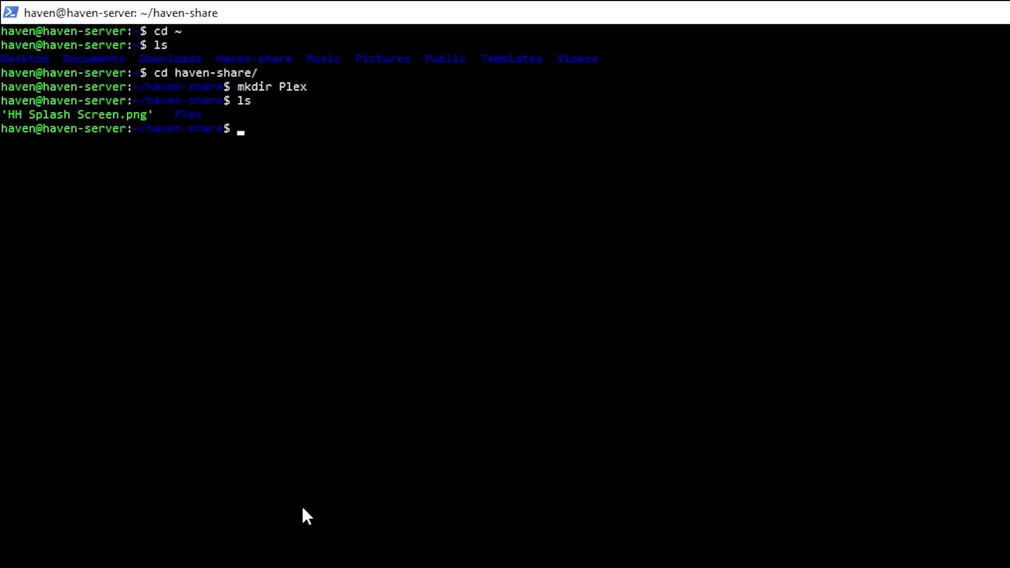
Step: Inside Plex, create Movies and Shows folders and list them
type("cd Pl")
key("Tab")
key("Return")
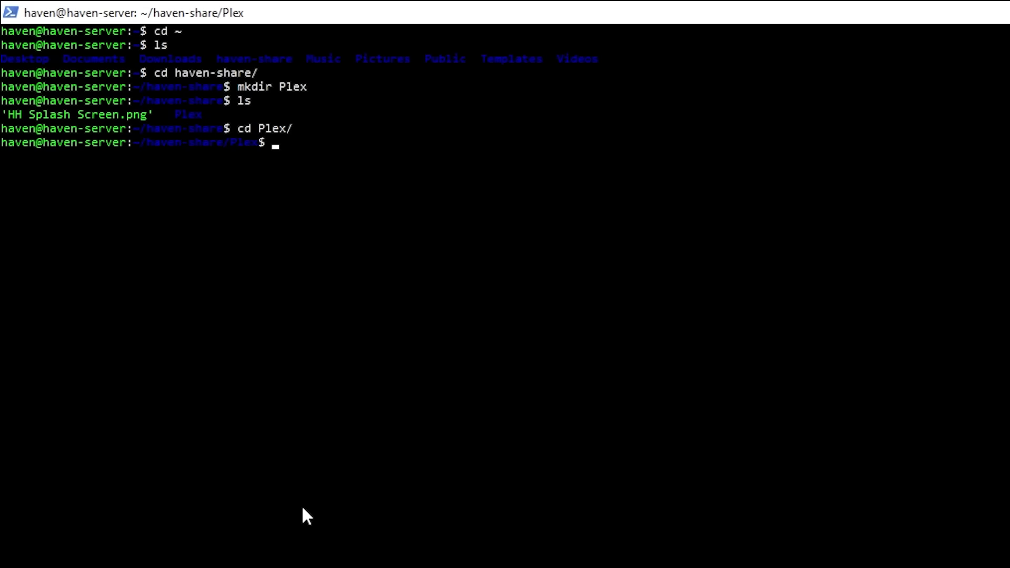
type("mkdir Movies ")
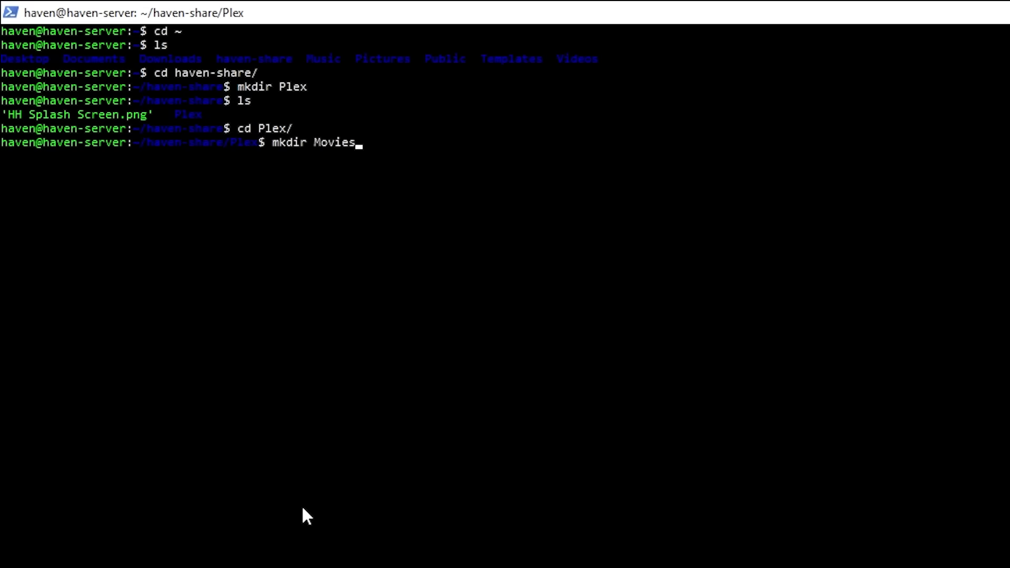
type("Shows")
key("Return")
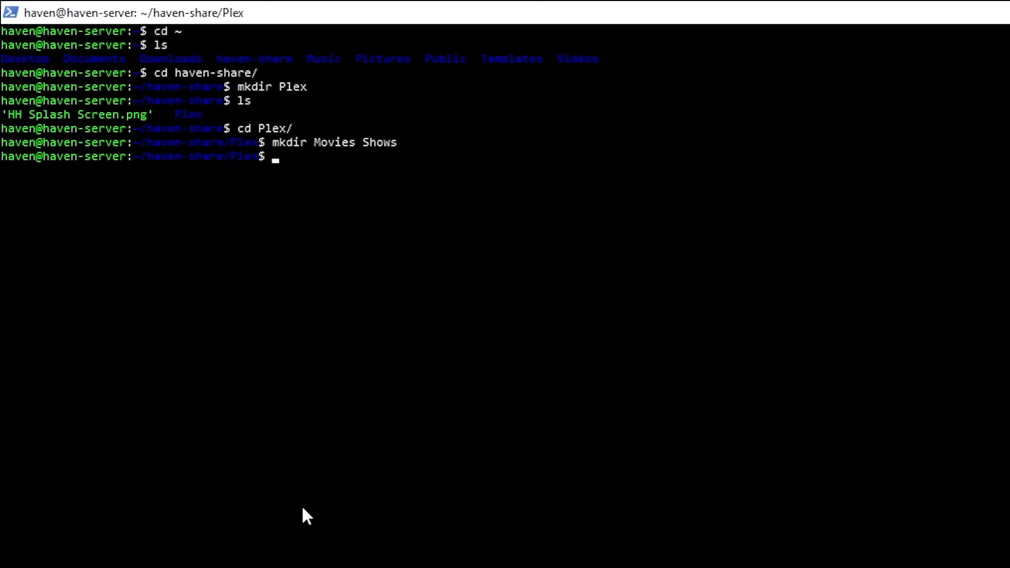
type("ls")
key("Return")
left_click(49, 560)
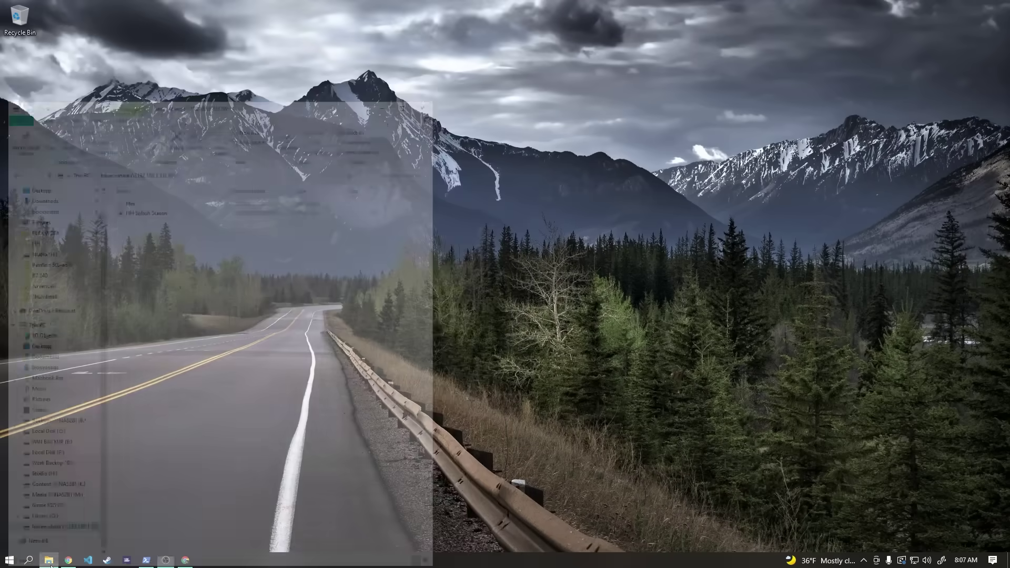
Step: Copy OverTheHedge into the share's Plex\Movies folder
right_click(49, 560)
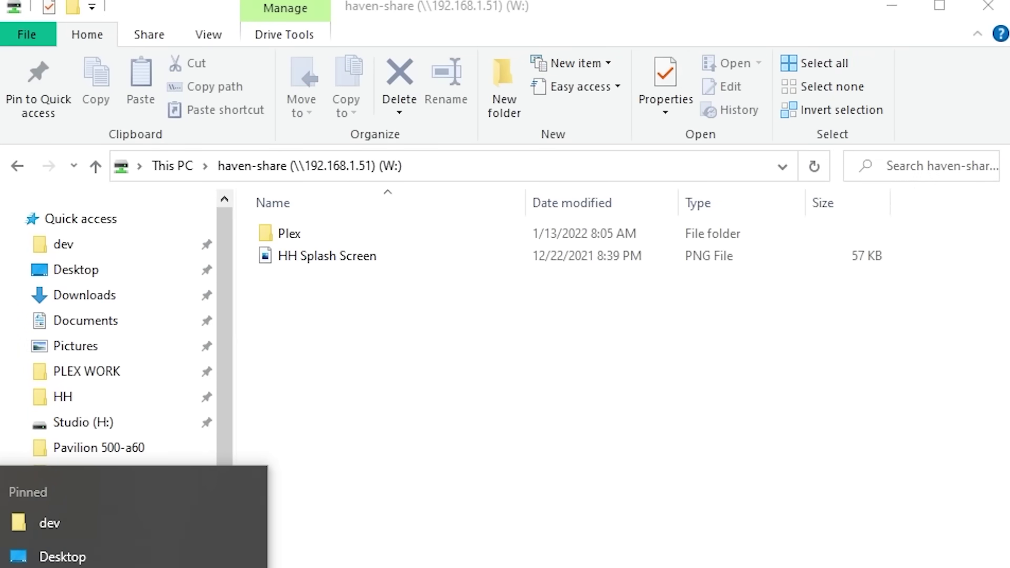
key("Escape")
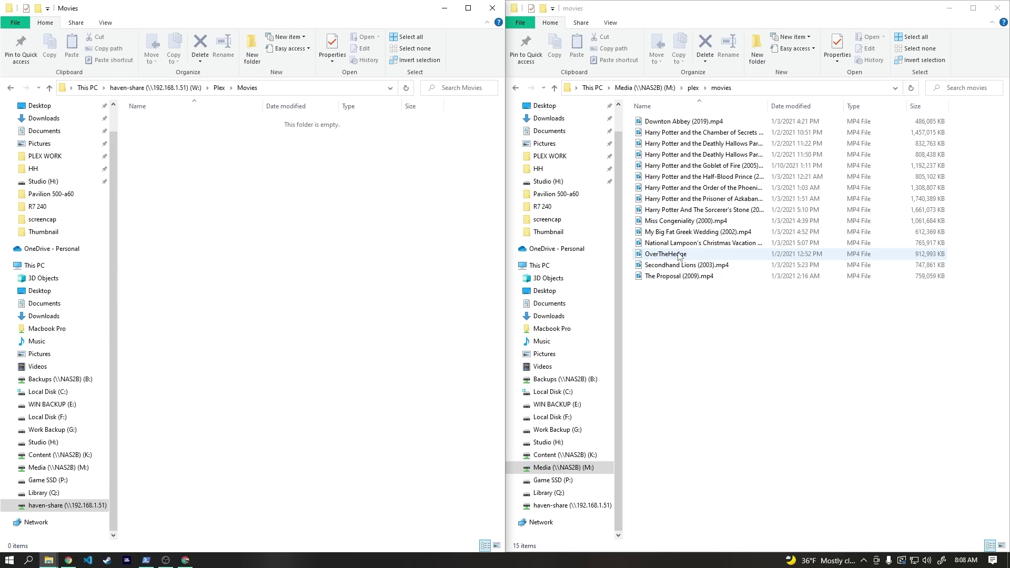
left_click_drag(679, 257, 198, 214)
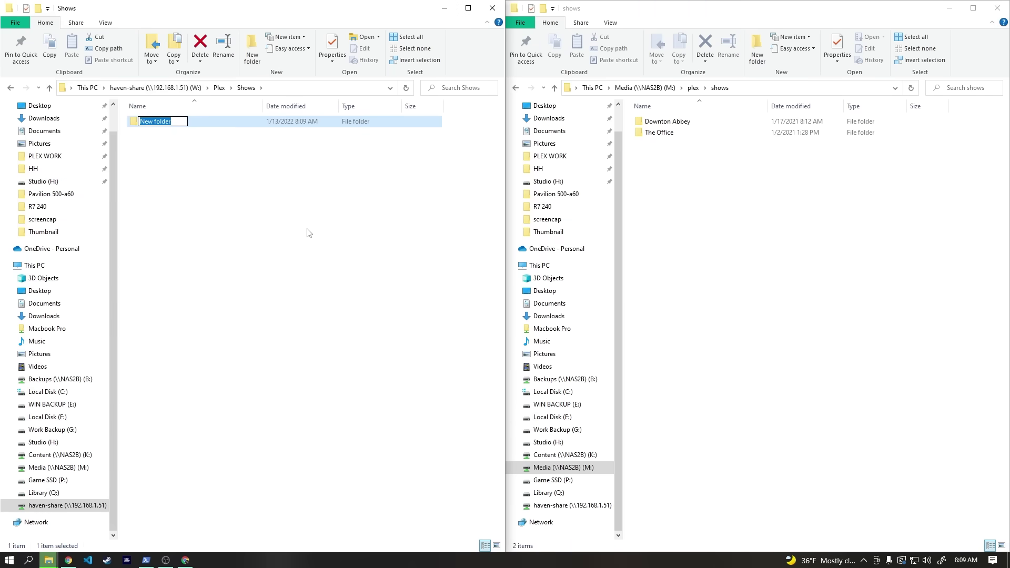
Step: Create Shows\The Office\Season 03 and copy four season 3 episodes into it
type("The Office")
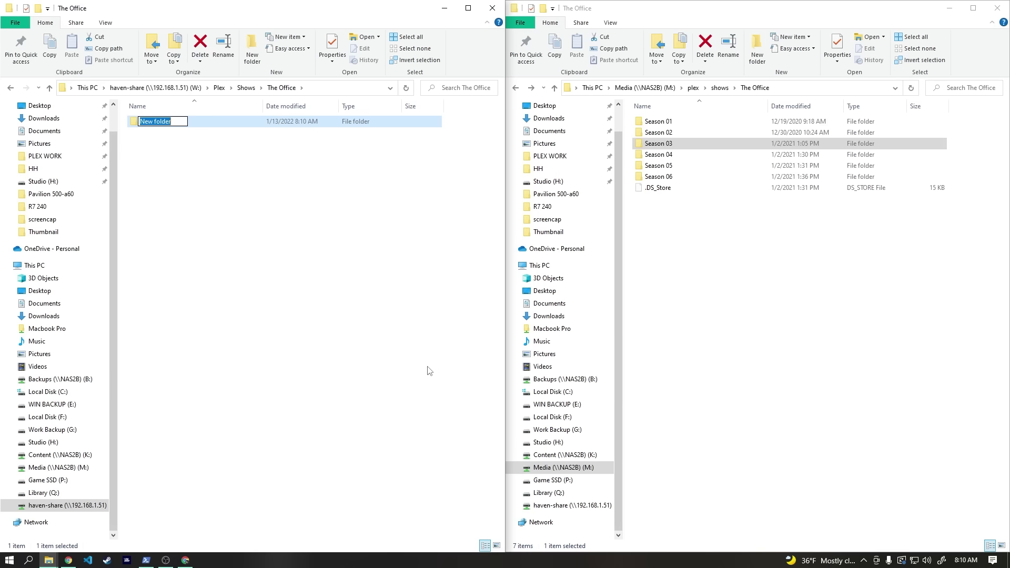
type("Season 03")
key("Return")
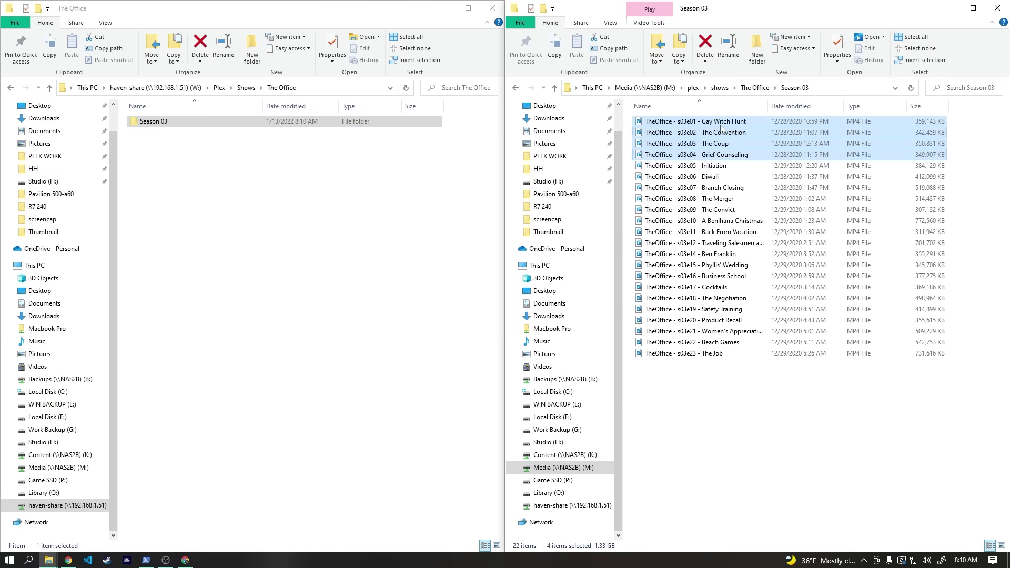
left_click_drag(729, 154, 270, 246)
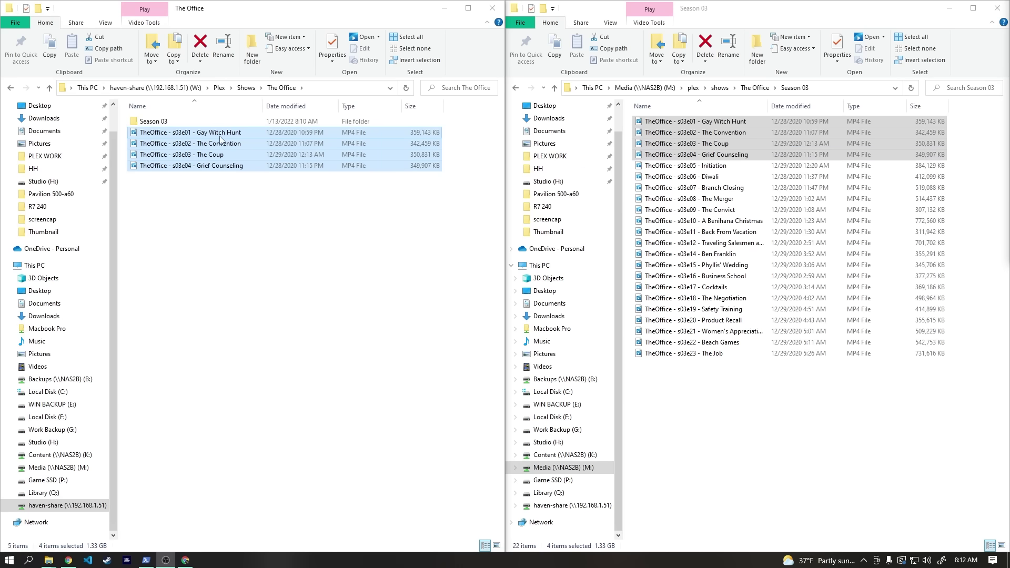
left_click_drag(220, 136, 164, 124)
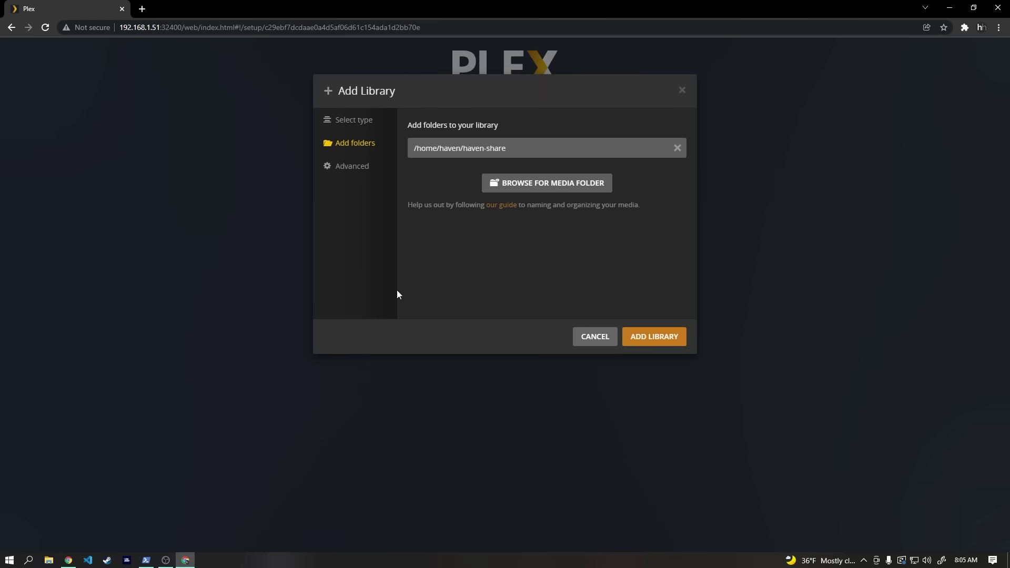
Step: Add a Movies library using the folder /home/haven/haven-share/Plex/Movies
left_click(549, 184)
left_click(416, 176)
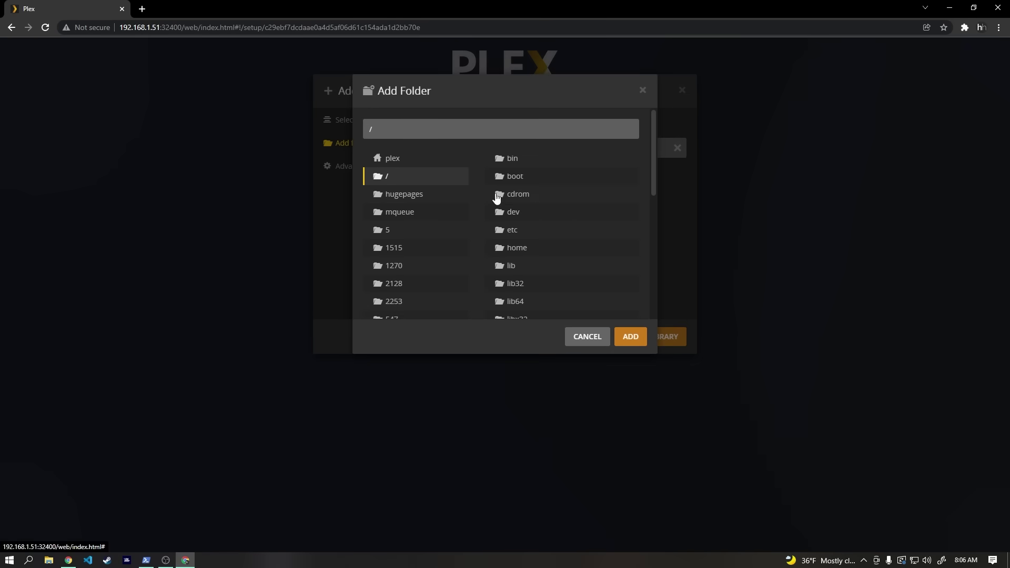
left_click(536, 249)
left_click(526, 180)
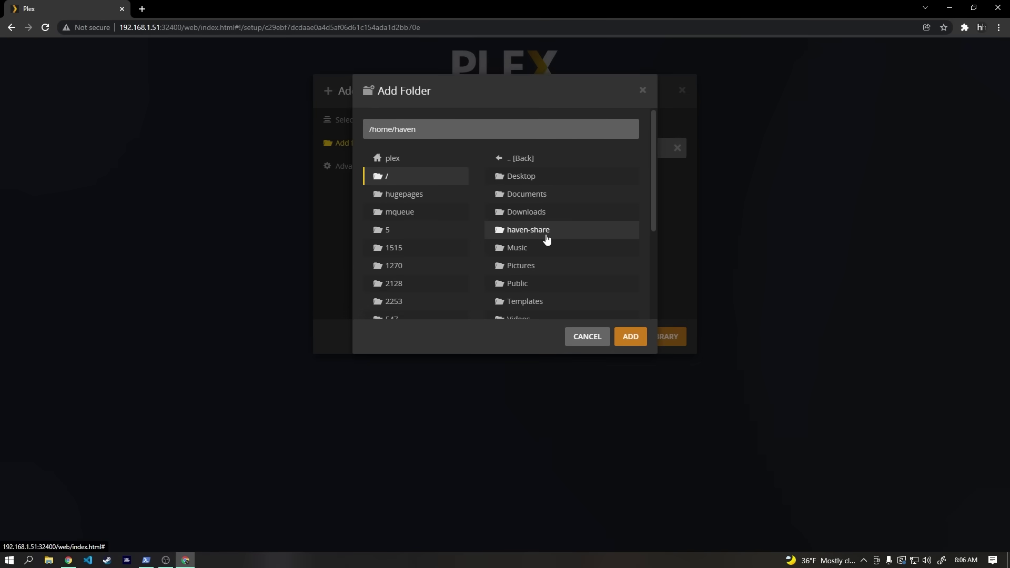
scroll(545, 236, "down", 2)
scroll(546, 235, "up", 2)
left_click(544, 232)
left_click(517, 179)
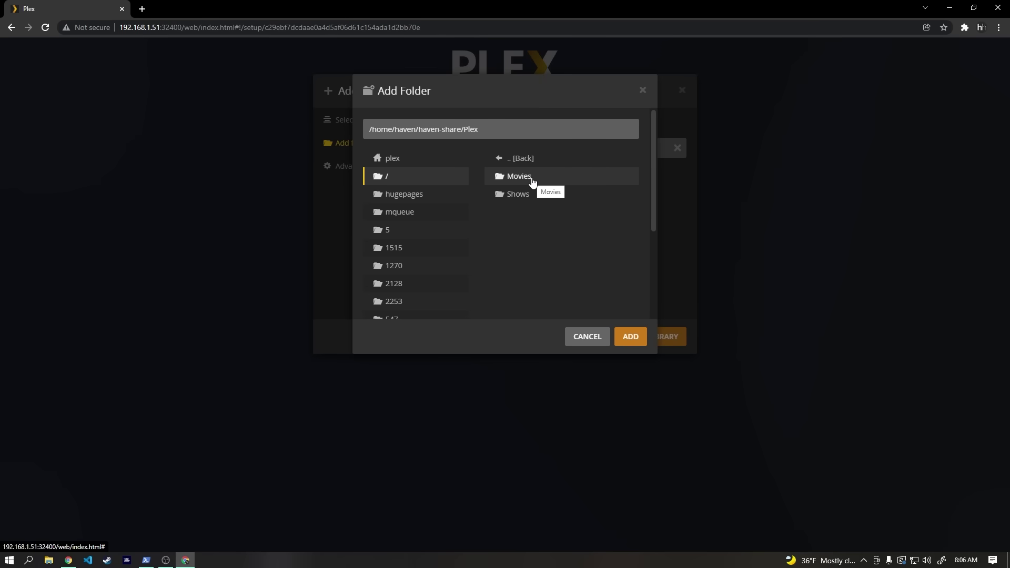
left_click(532, 178)
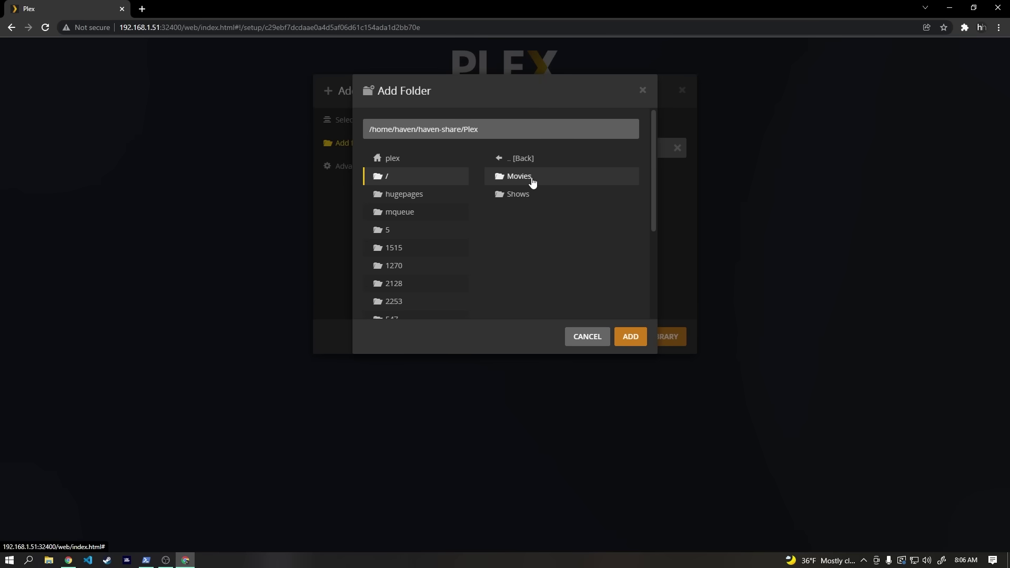
left_click(631, 337)
left_click(660, 338)
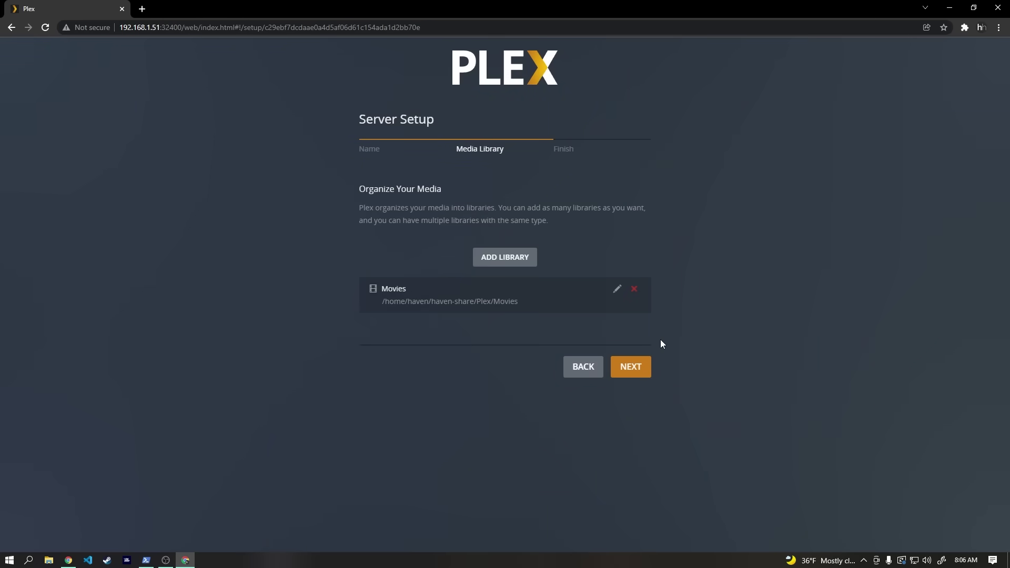
Step: Add a TV Shows library named Shows using /home/haven/haven-share/Plex/Shows
left_click(505, 255)
left_click(522, 159)
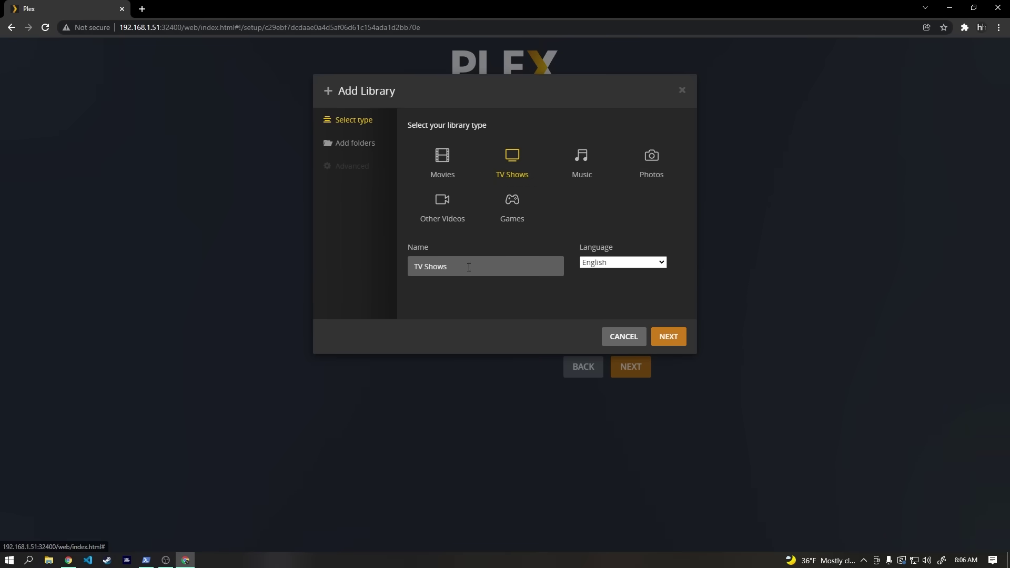
left_click_drag(424, 267, 390, 273)
left_click(668, 337)
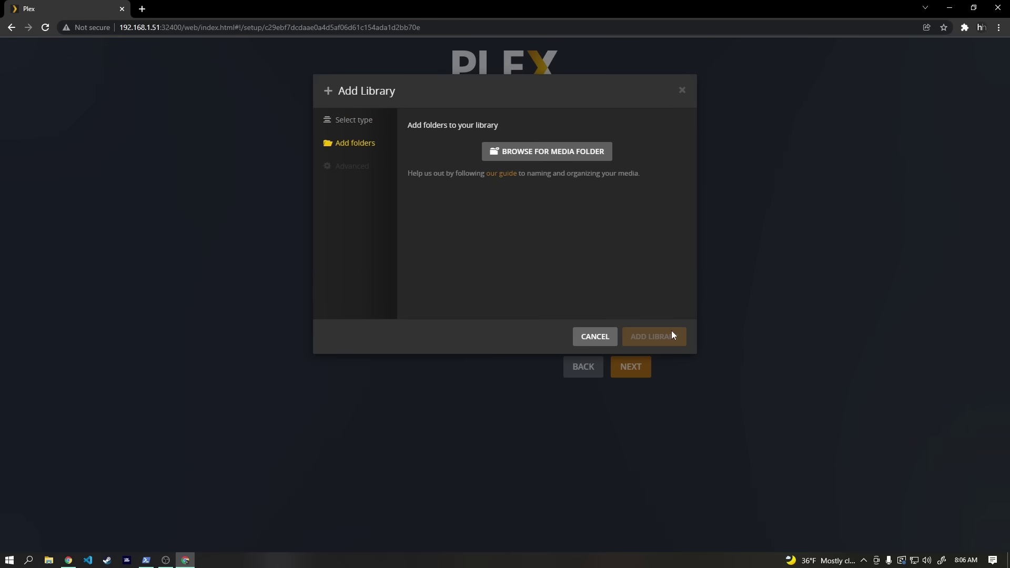
left_click(558, 152)
left_click(426, 176)
left_click(528, 248)
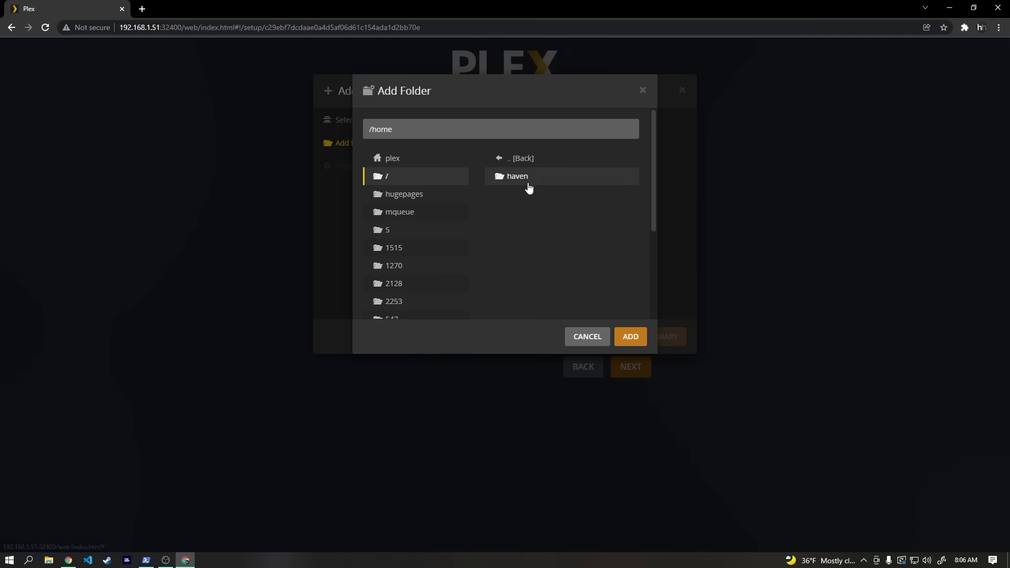
left_click(530, 179)
left_click(533, 230)
left_click(528, 177)
left_click(529, 195)
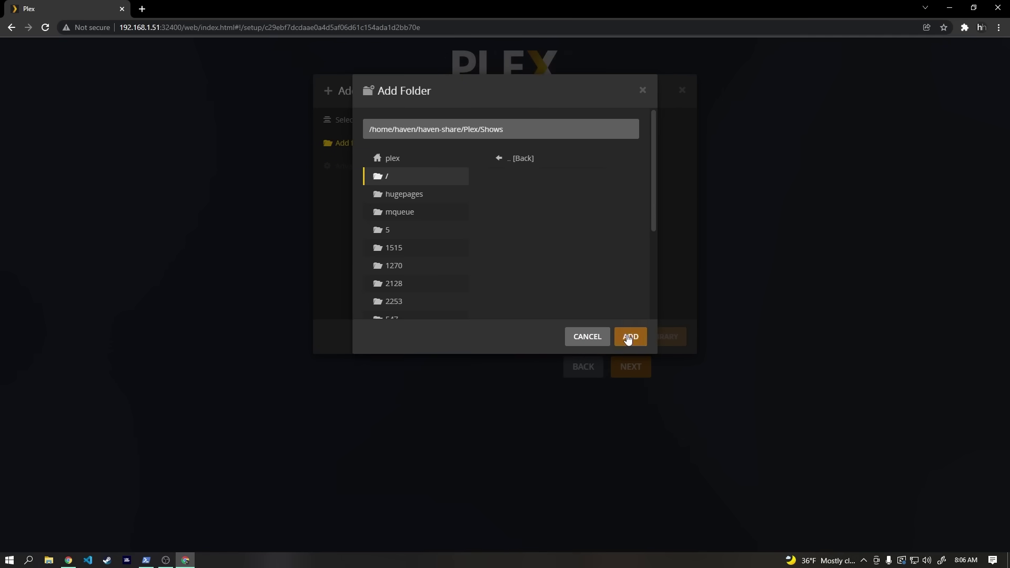
left_click(630, 337)
left_click(656, 340)
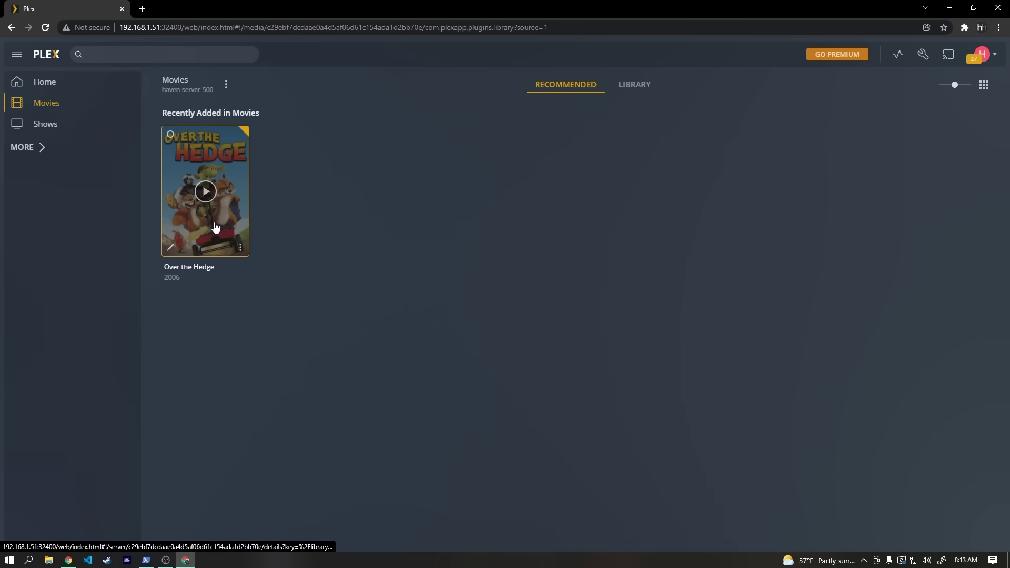
Step: Play The Office S3 E2 from the Shows library and seek to about 12:07
left_click(46, 126)
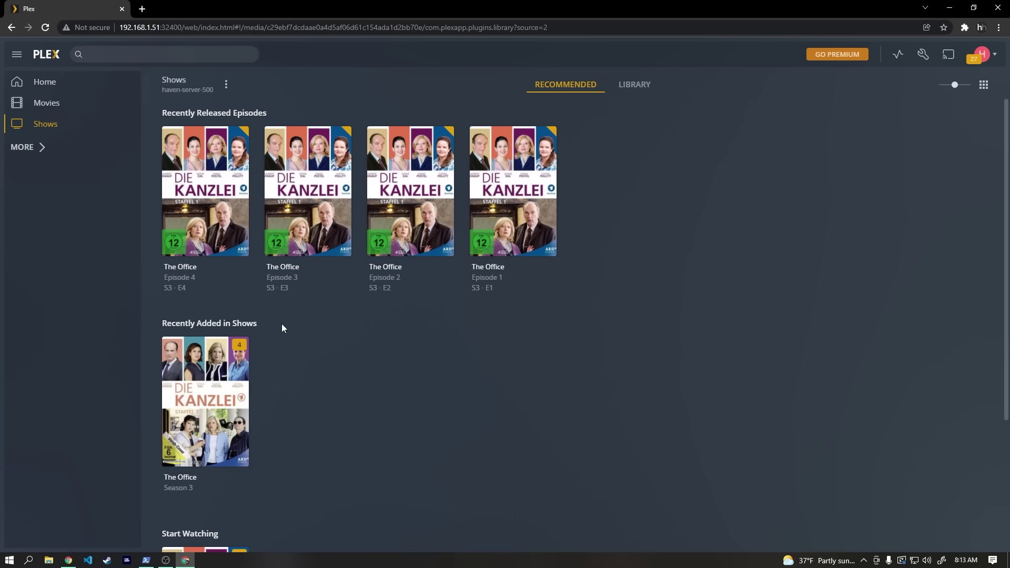
scroll(283, 327, "down", 3)
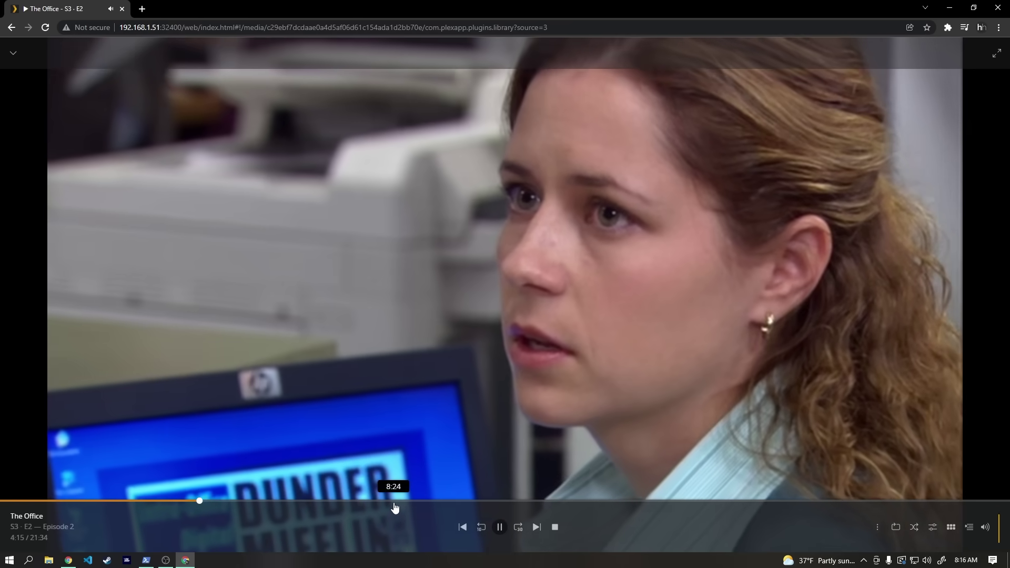
left_click(395, 501)
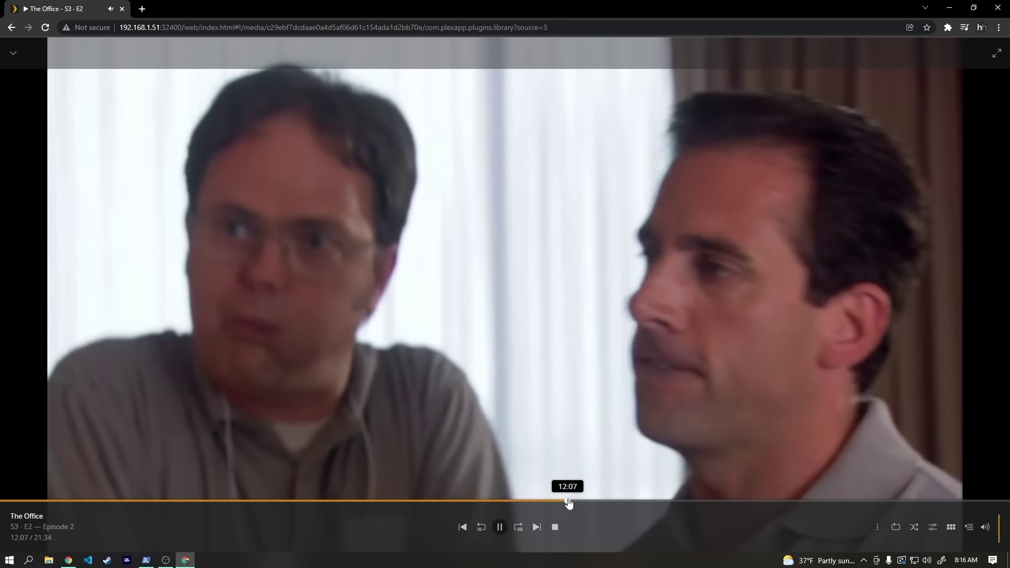
left_click(569, 502)
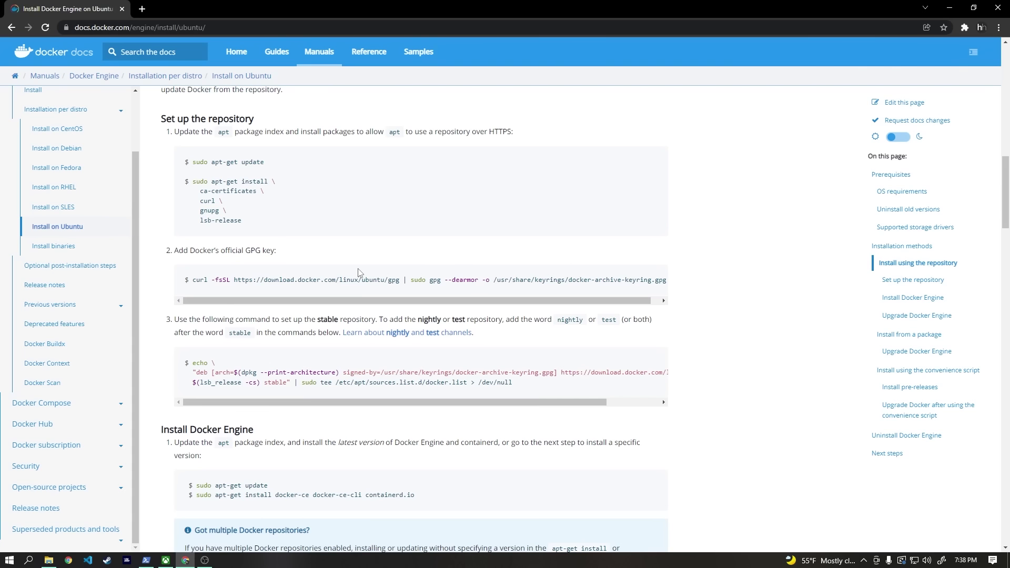
Step: Install prerequisites, add Docker's repository and apt-get install docker-ce over SSH
left_click_drag(248, 224, 191, 185)
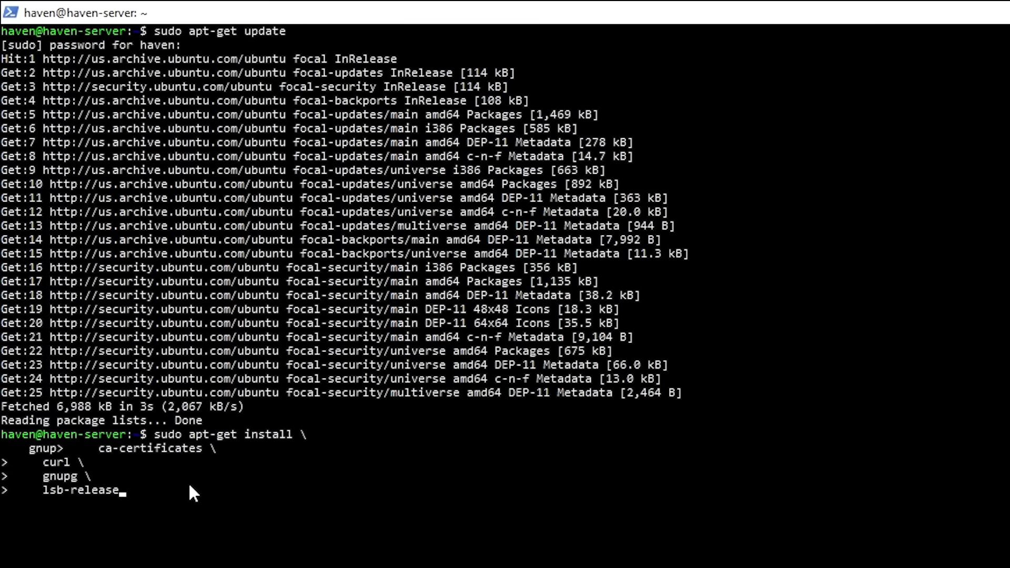
key("Return")
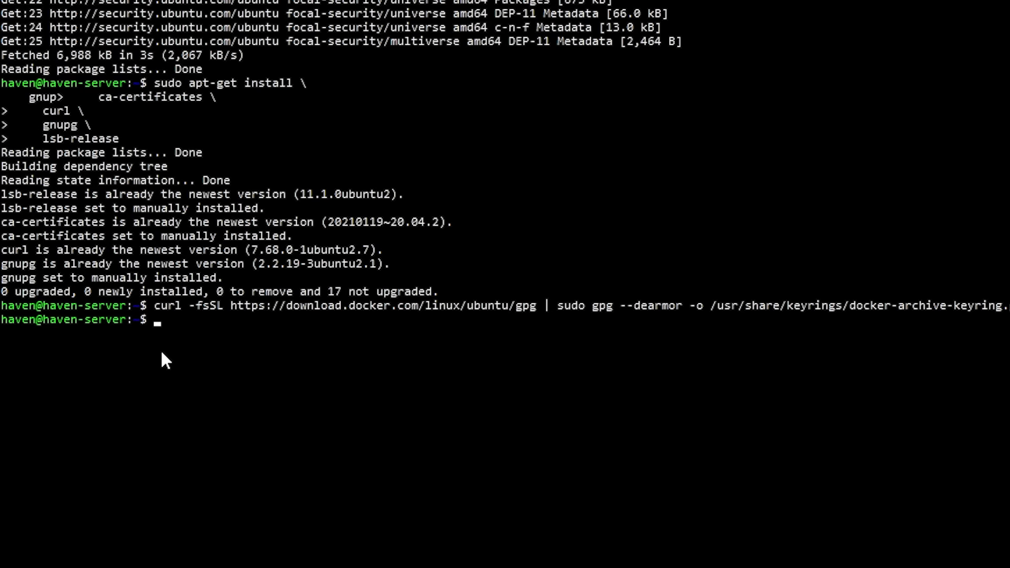
right_click(162, 352)
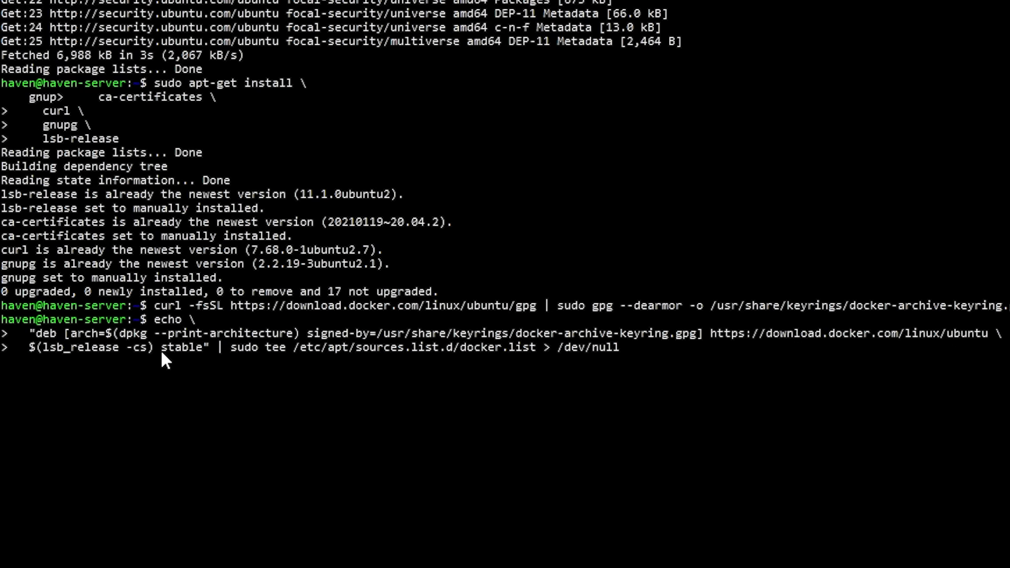
left_click_drag(197, 337, 381, 335)
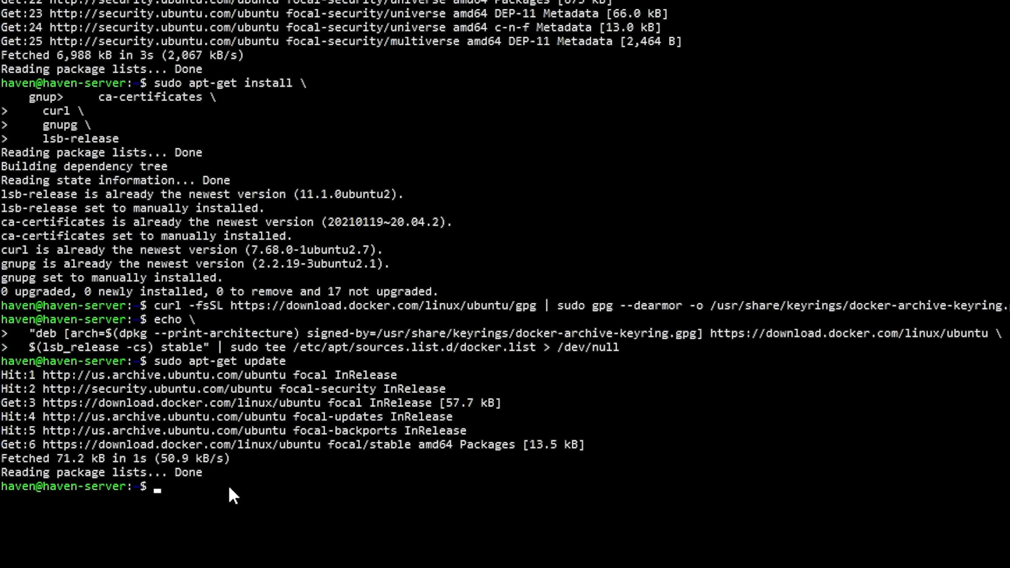
right_click(210, 482)
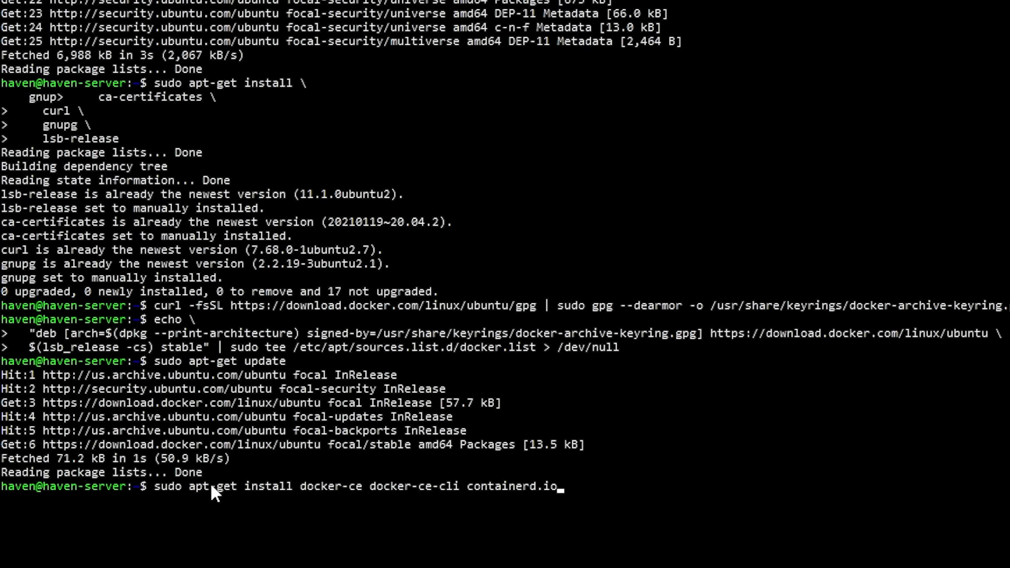
key("Return")
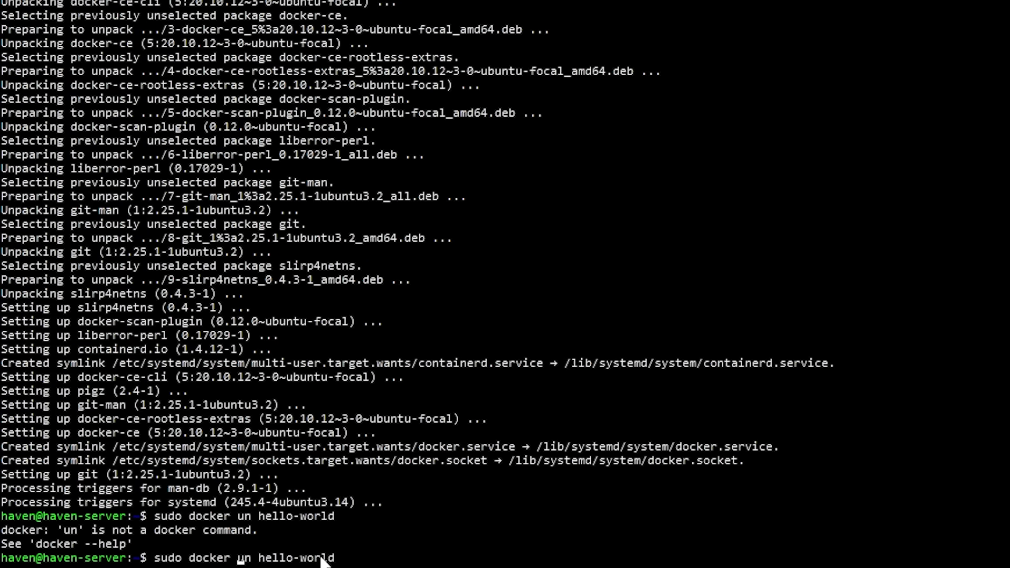
Step: Run the hello-world test container to confirm Docker works
type("r")
key("Return")
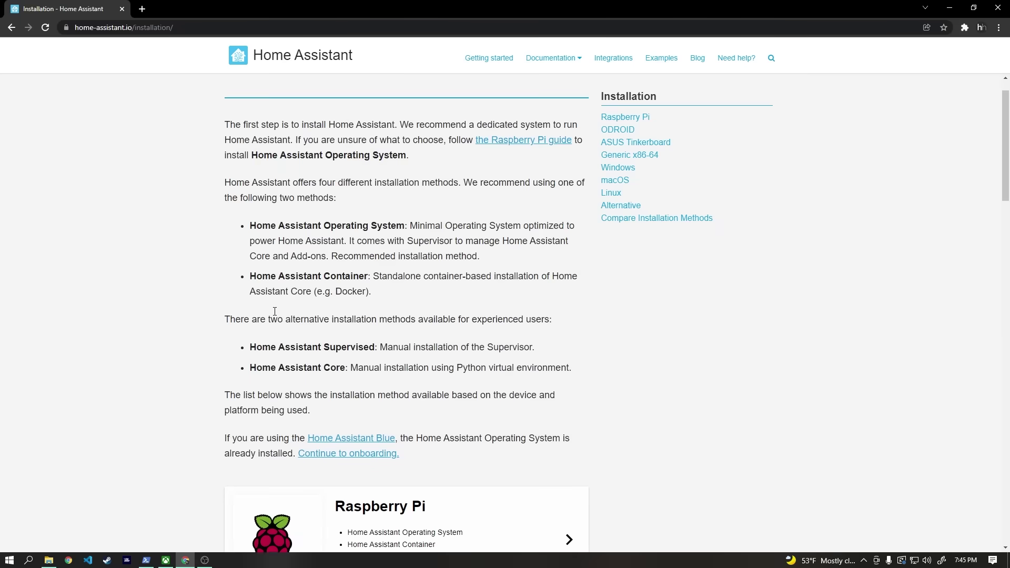
scroll(218, 300, "down", 10)
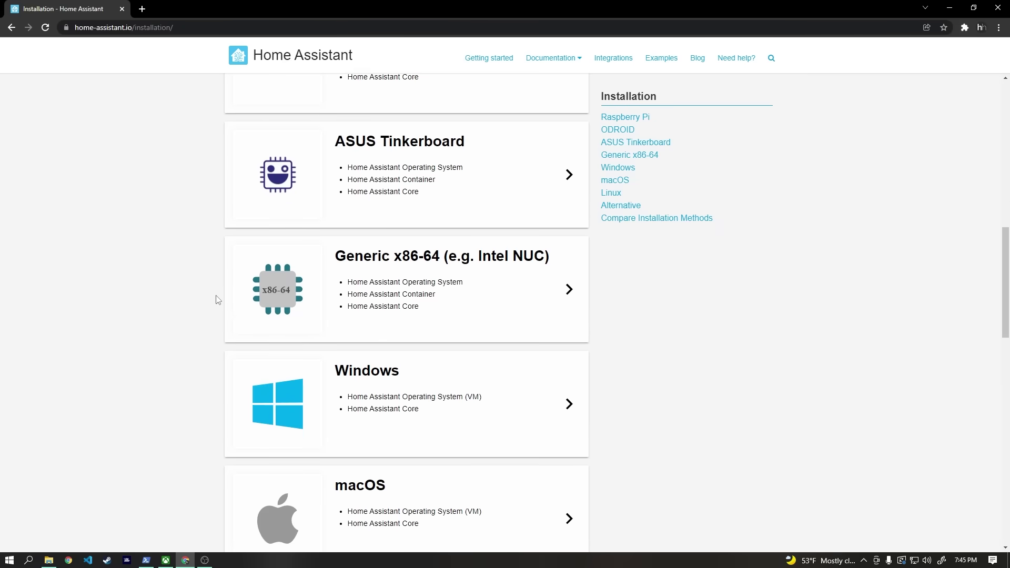
Step: Copy the Home Assistant docker run command into Notepad and set the time zone to America/Chicago
scroll(217, 299, "down", 8)
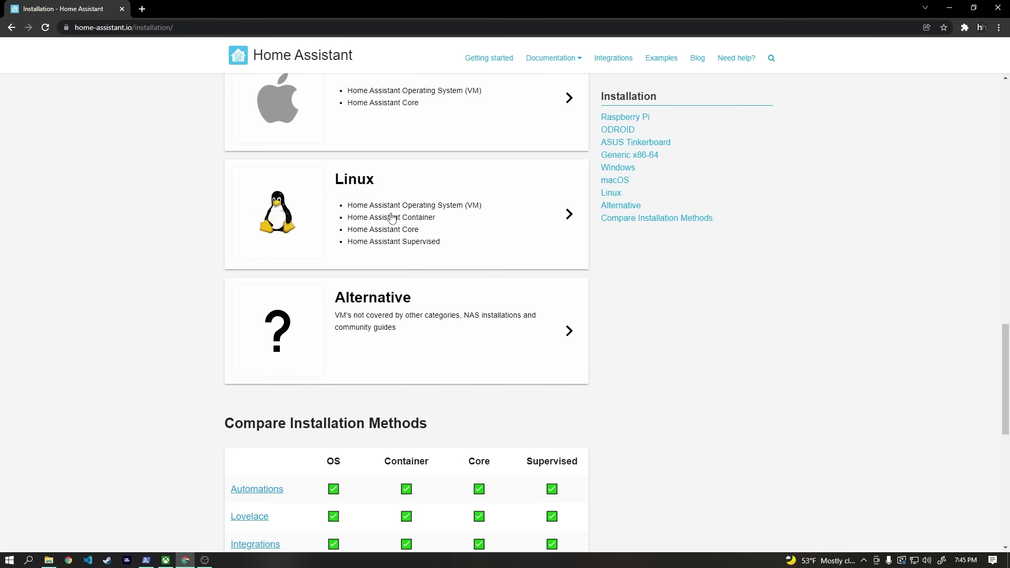
left_click(394, 218)
scroll(170, 223, "down", 7)
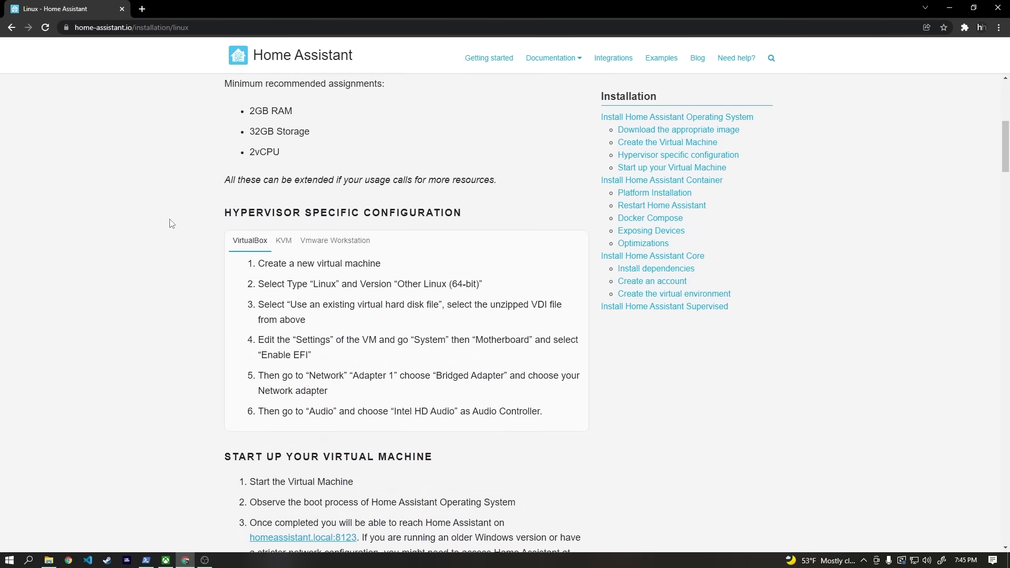
scroll(170, 223, "down", 14)
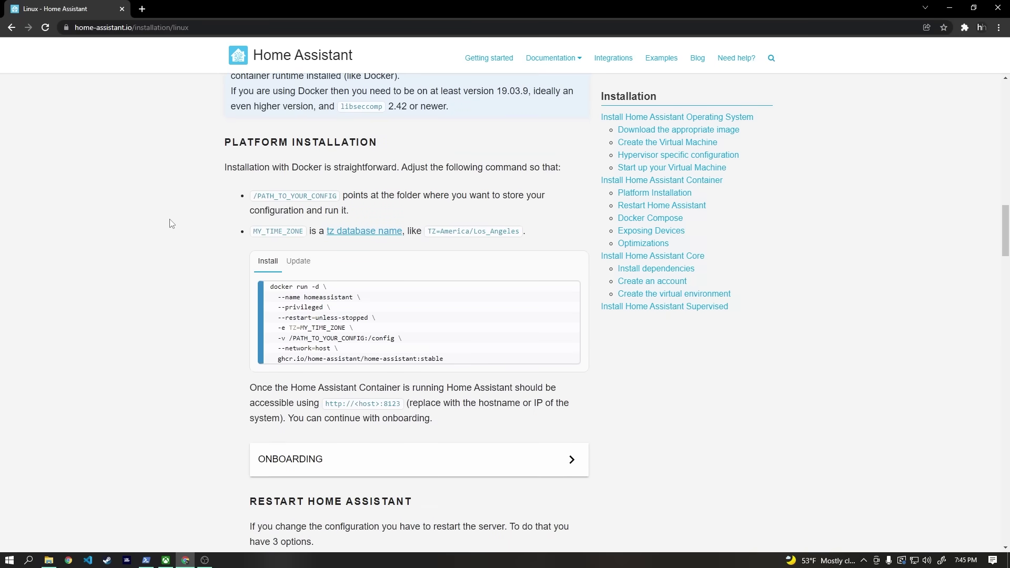
left_click_drag(443, 359, 273, 286)
key("ctrl+c")
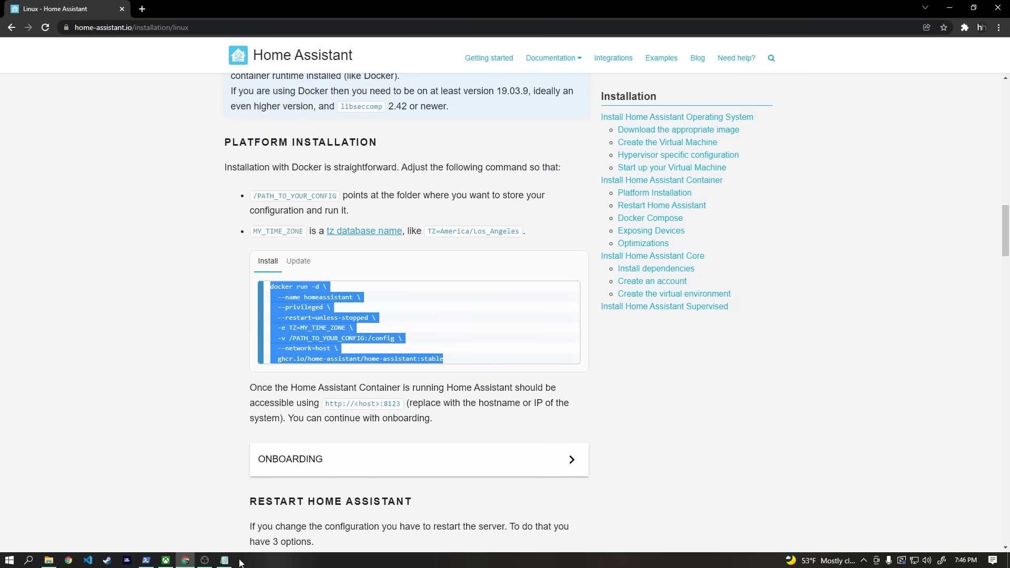
left_click(224, 560)
key("ctrl+v")
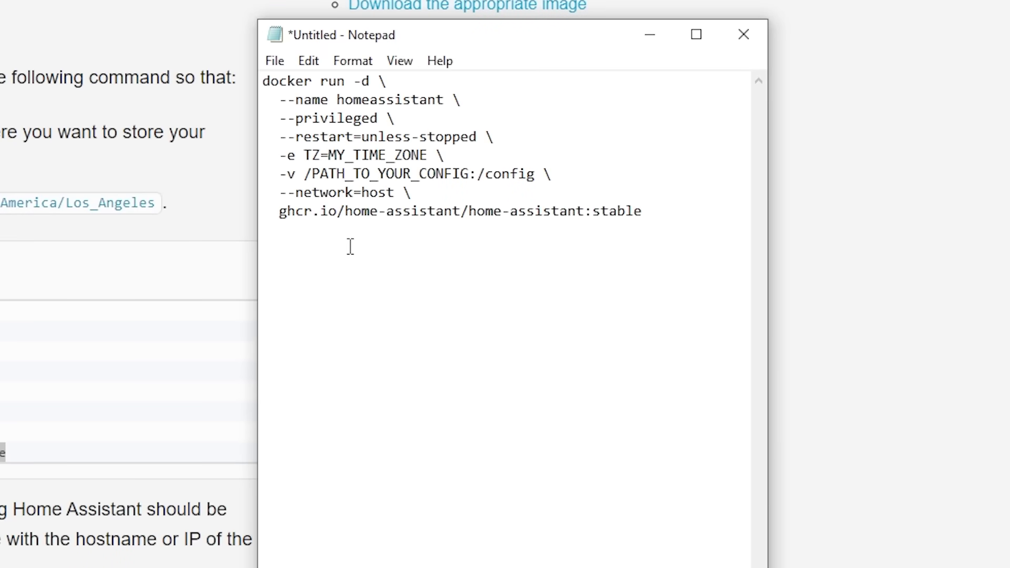
left_click_drag(329, 156, 428, 155)
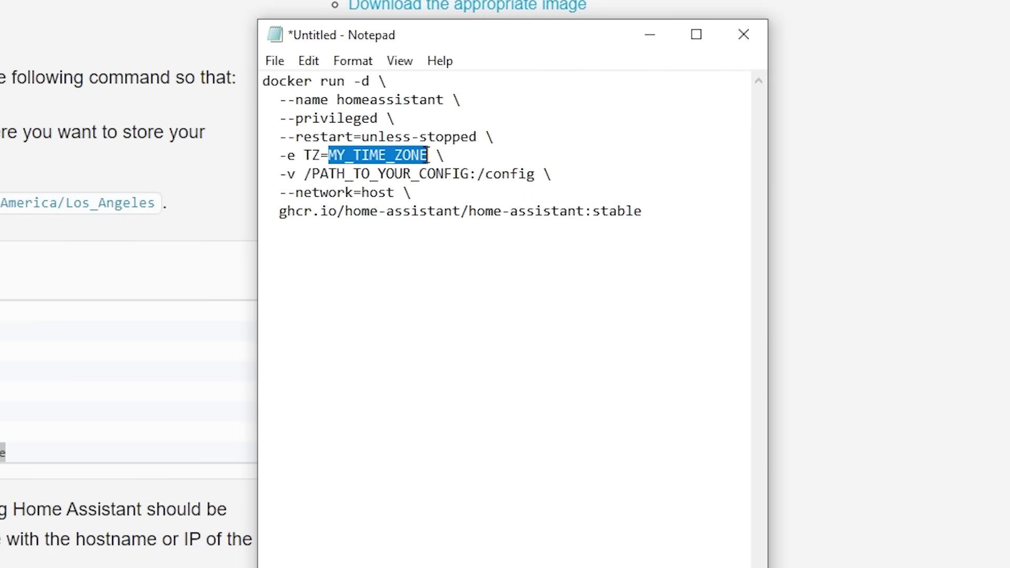
type("America/")
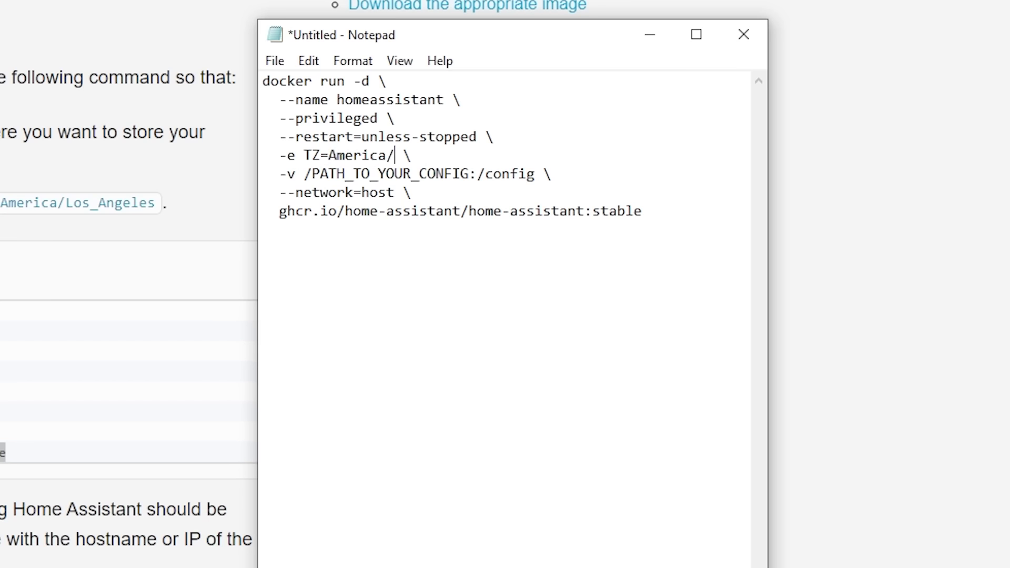
type("Chicago")
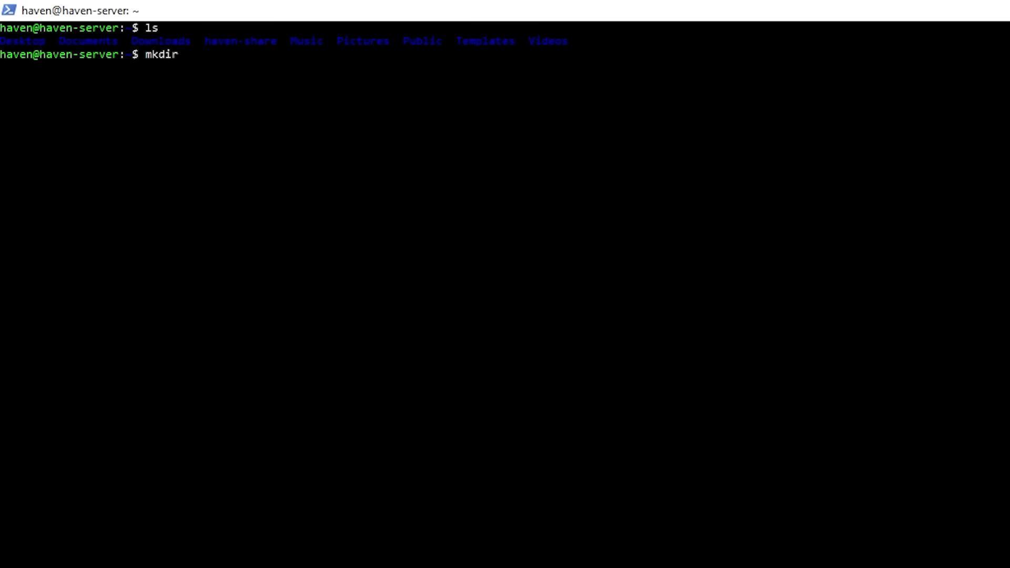
Step: Create the HASS folder on the server and list the home folder to confirm it
key("Return")
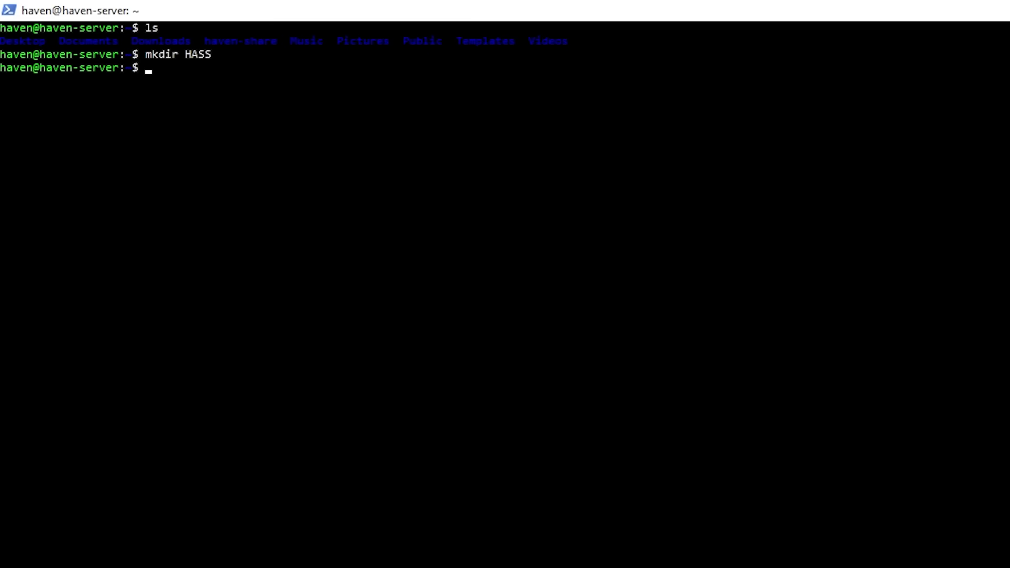
type("ls")
key("Return")
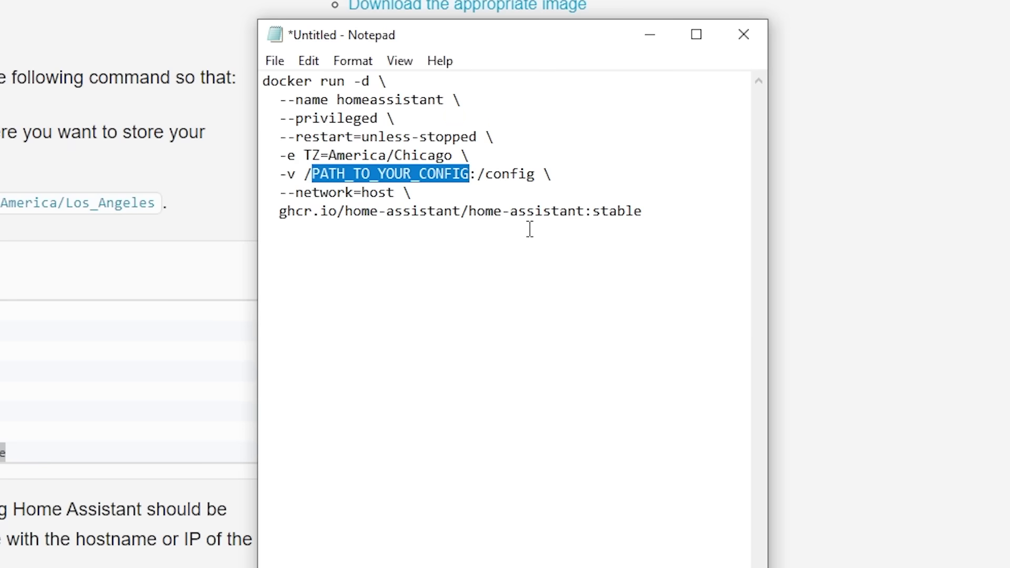
Step: Replace the config path placeholder with /home/haven/HASS and select the edited command
key("BackSpace")
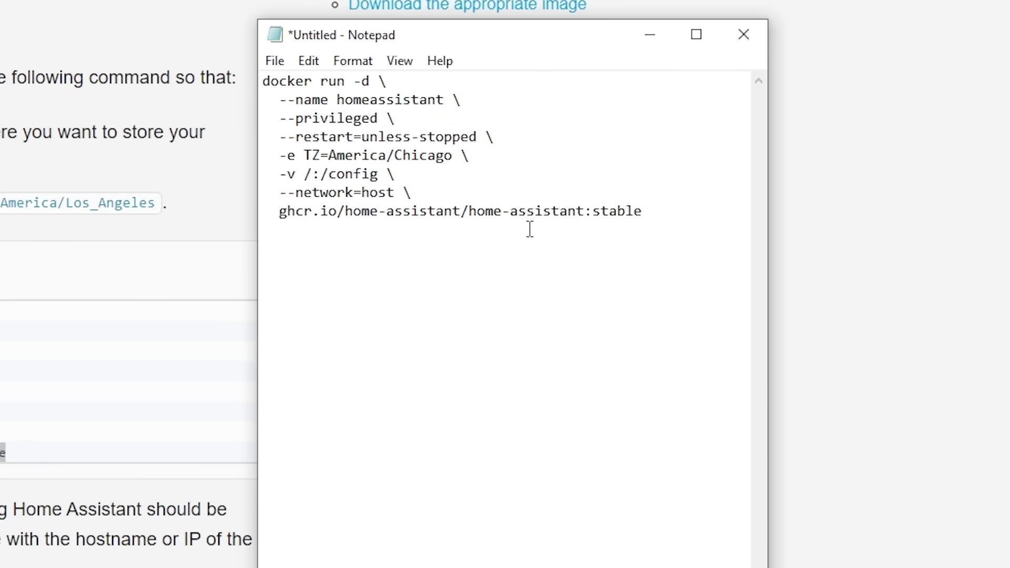
type("home/haven/")
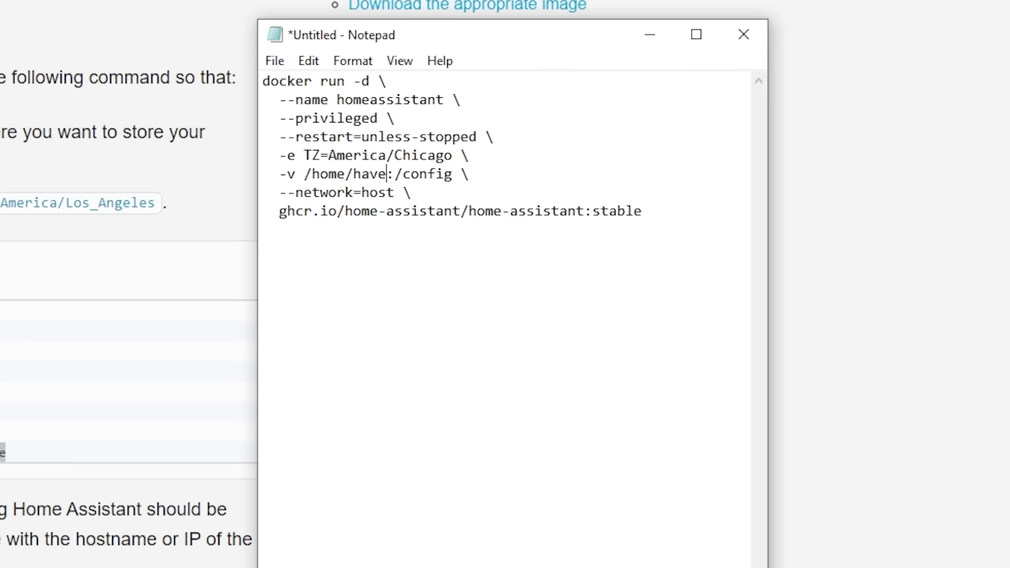
type("HASS")
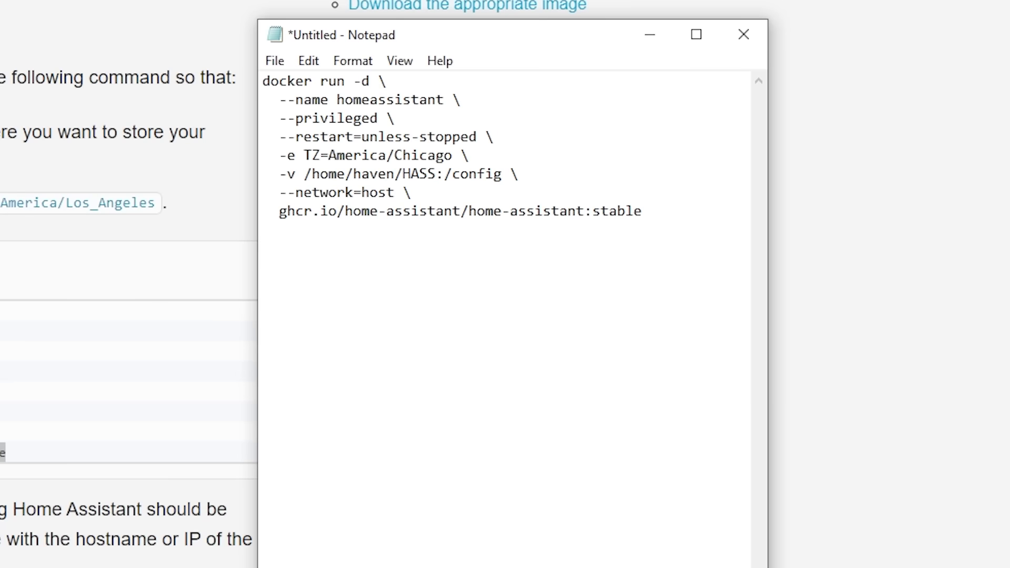
left_click_drag(643, 211, 279, 81)
left_click_drag(279, 81, 263, 81)
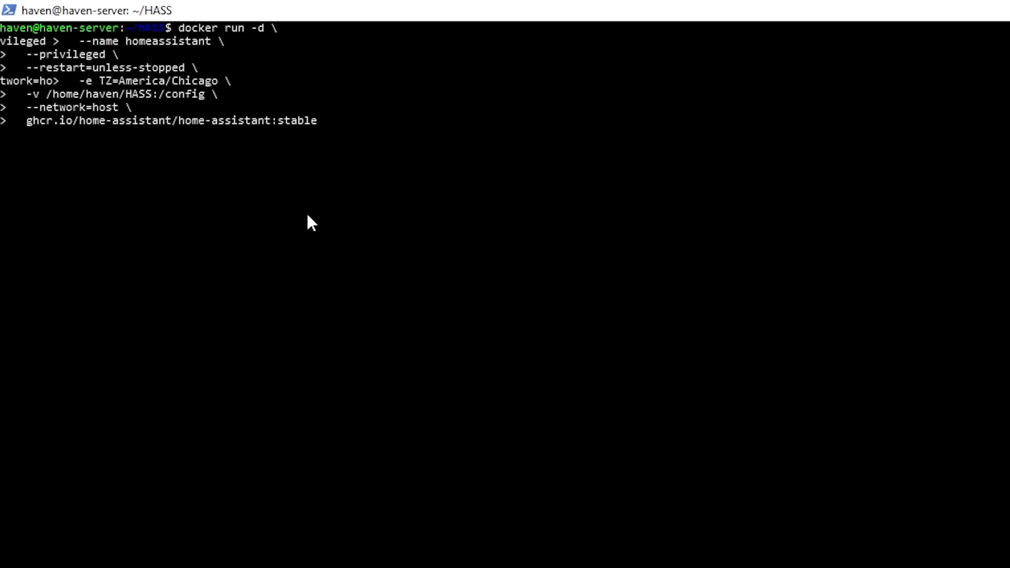
Step: Run the Home Assistant docker command and docker ps, each rerun with sudo !!
key("Return")
type("sudo !!")
key("Return")
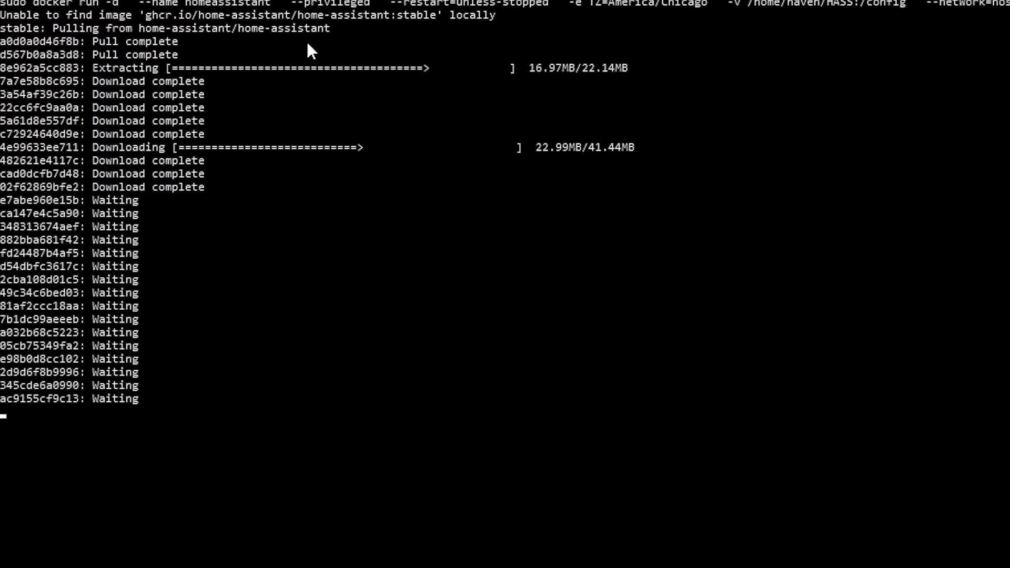
type("docke")
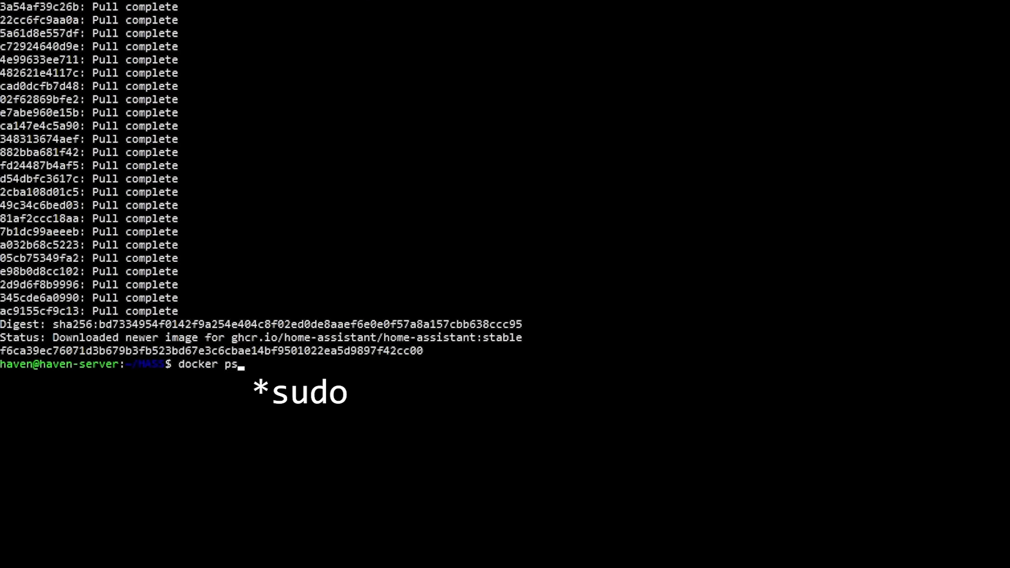
type("r ps")
key("Return")
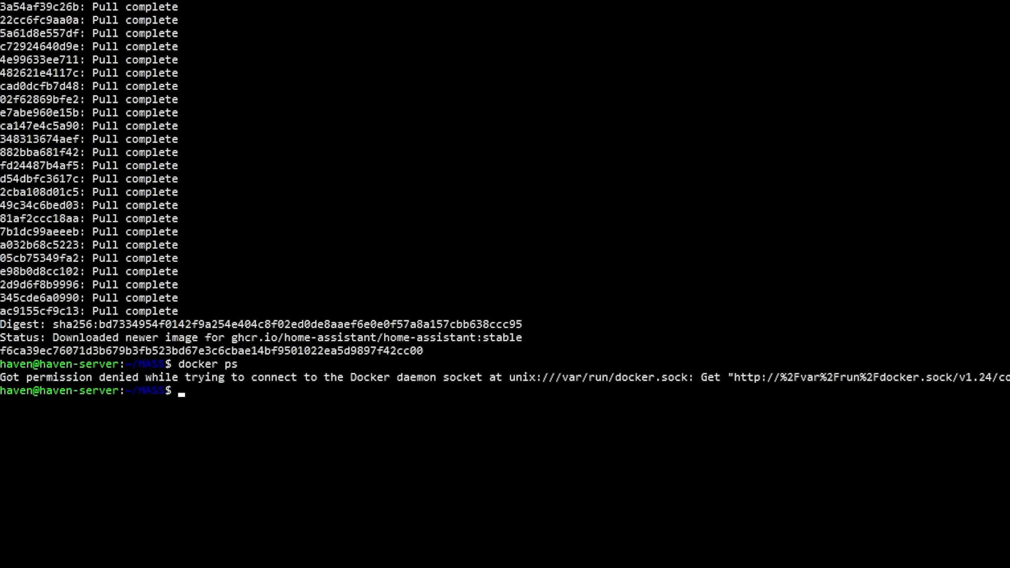
type("sudo !!")
key("Return")
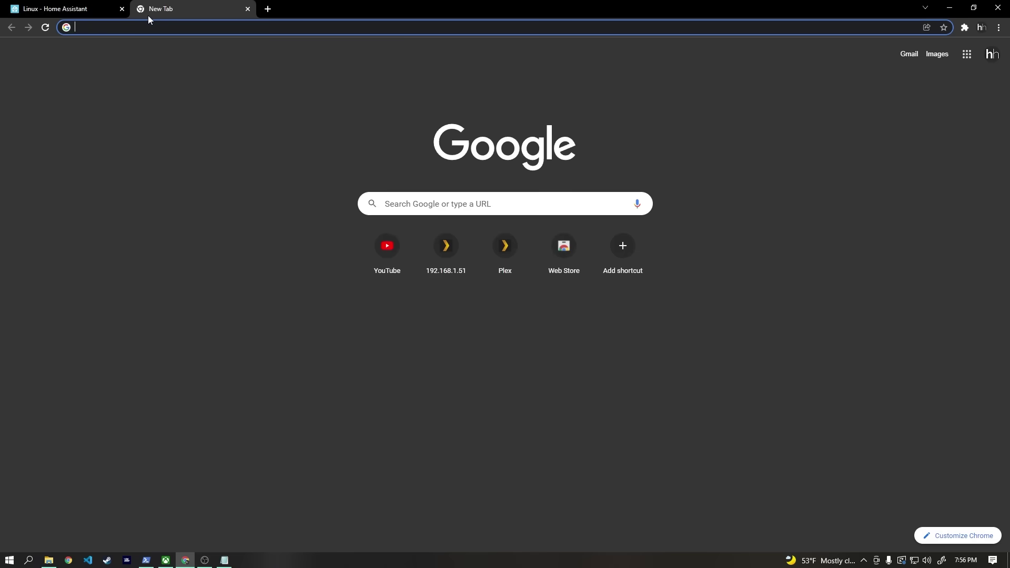
Step: At 192.168.1.51:8123, create the owner account, pin a central-US location, and finish onboarding
type("192.16")
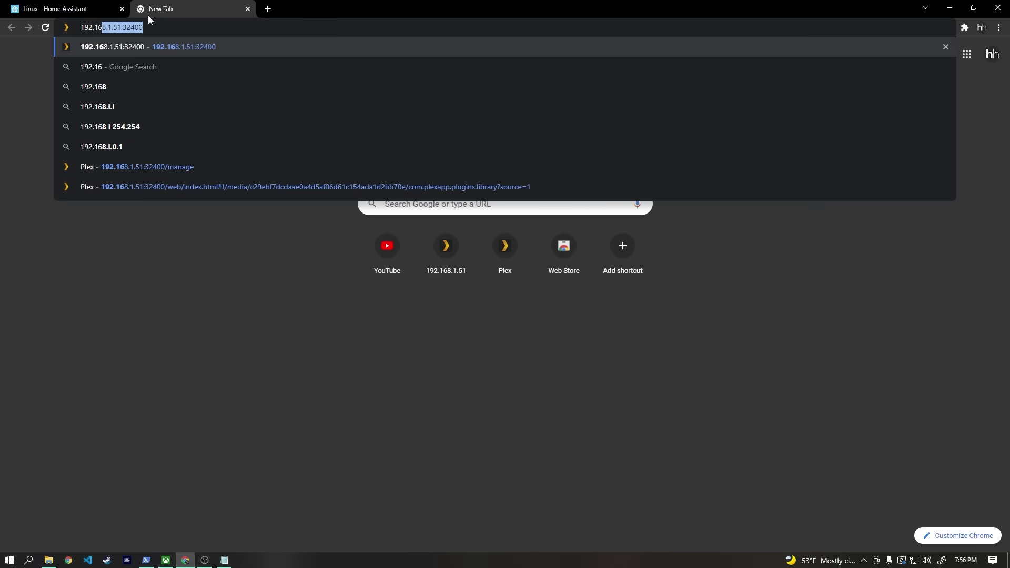
type("8.1.51")
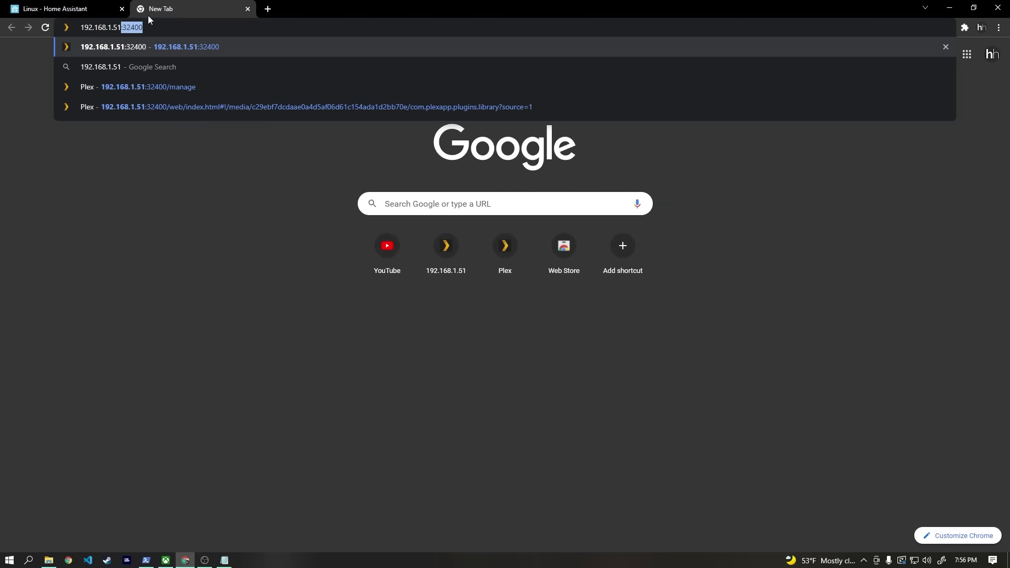
type(":")
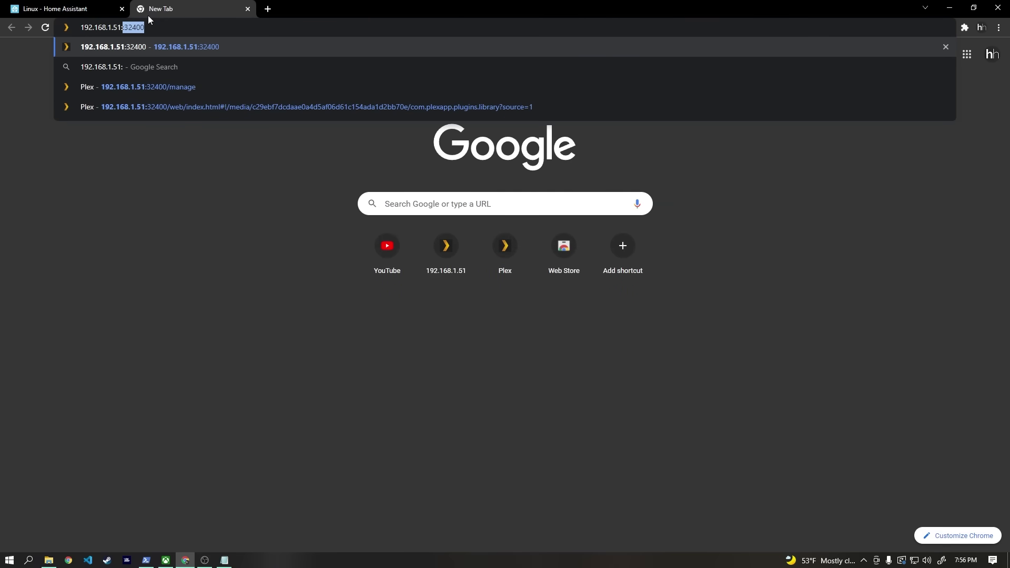
type("812")
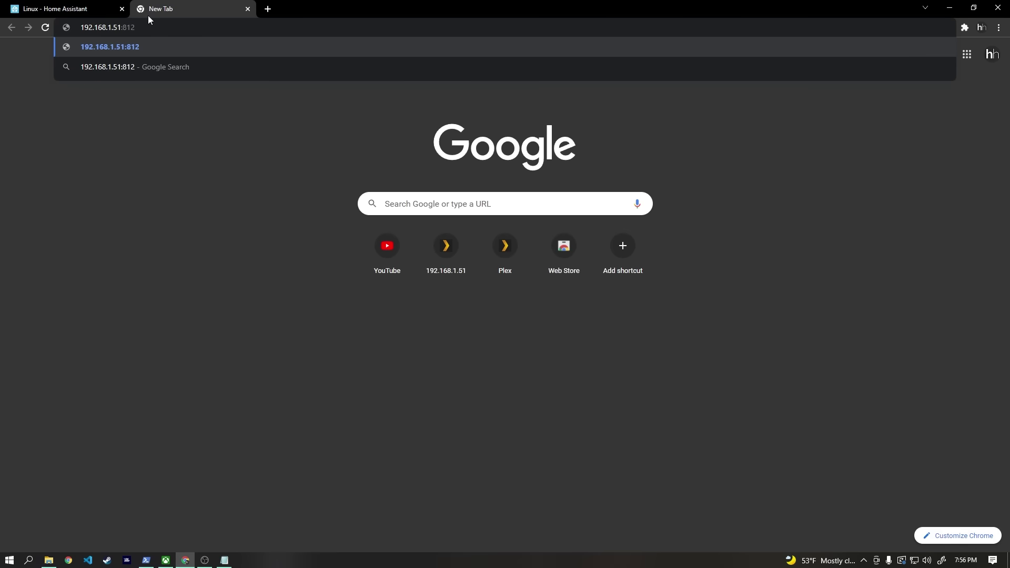
type("3")
key("Return")
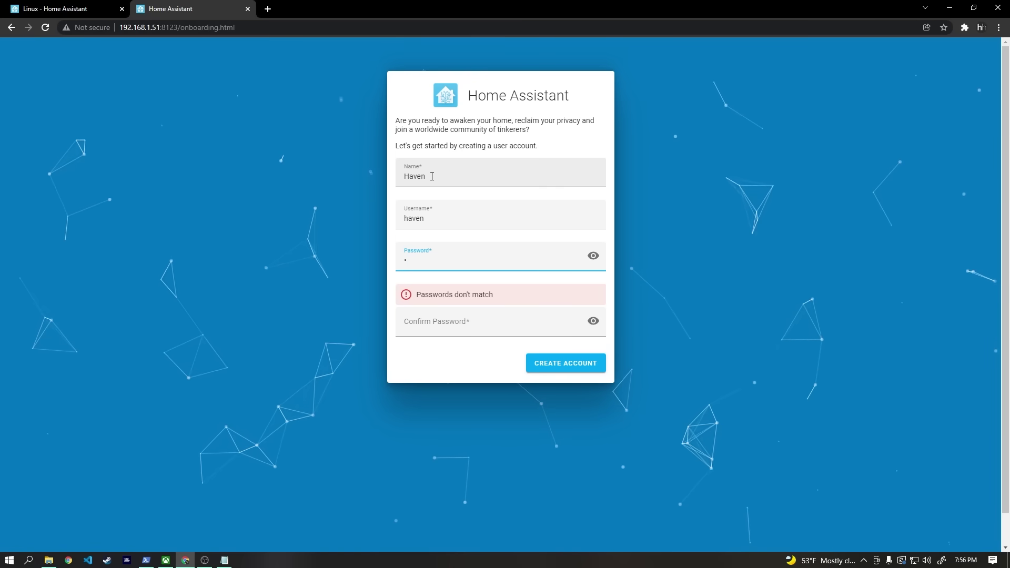
key("Tab")
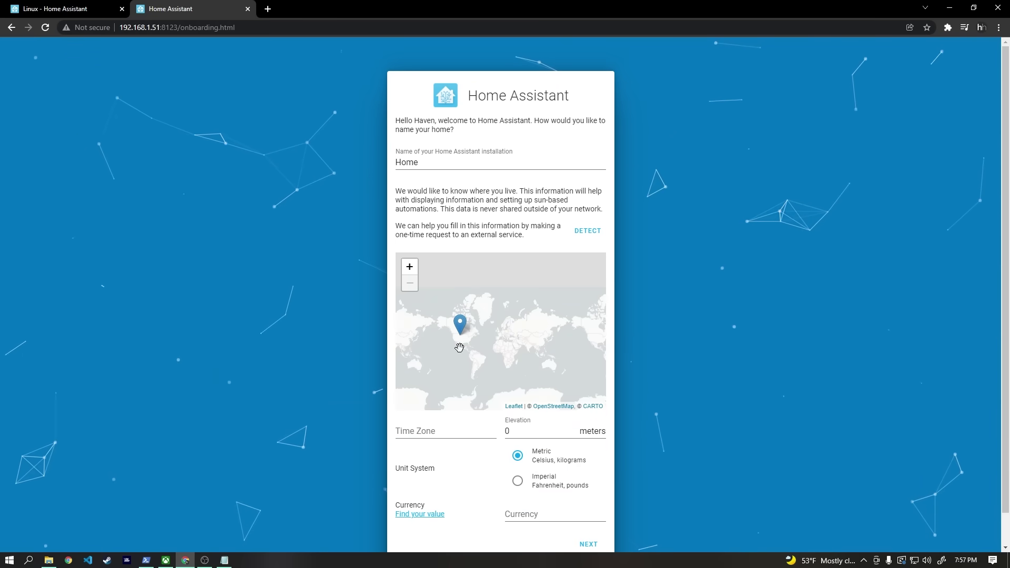
scroll(459, 347, "up", 3)
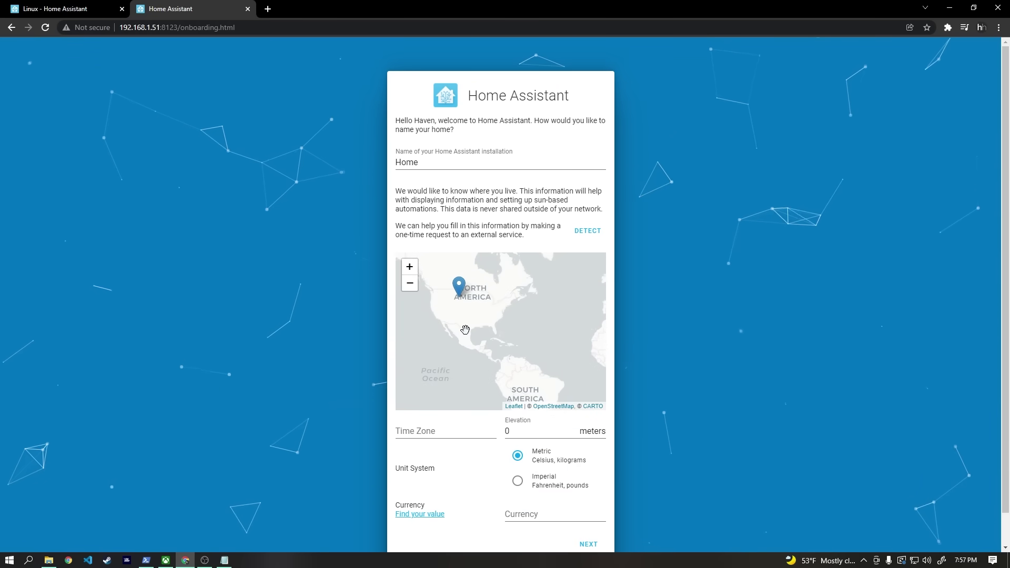
left_click(485, 319)
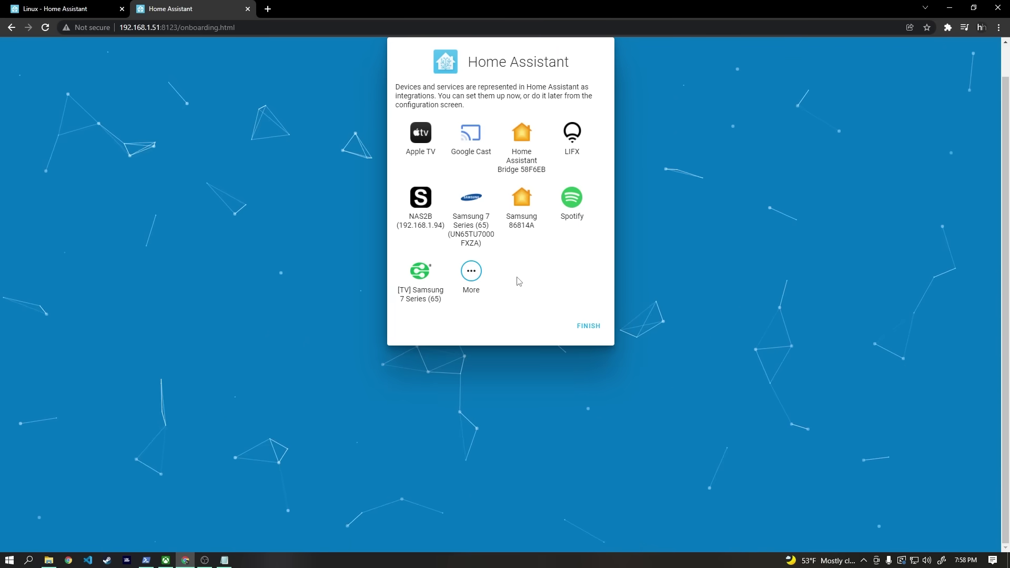
left_click(597, 330)
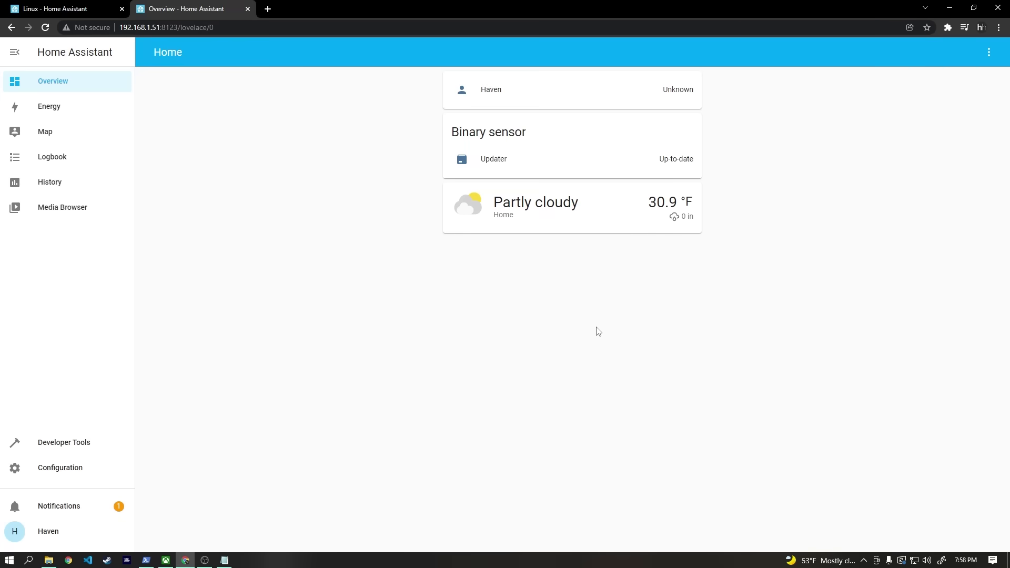
Step: Switch the Home Assistant interface to the dark theme in the profile settings
left_click(48, 531)
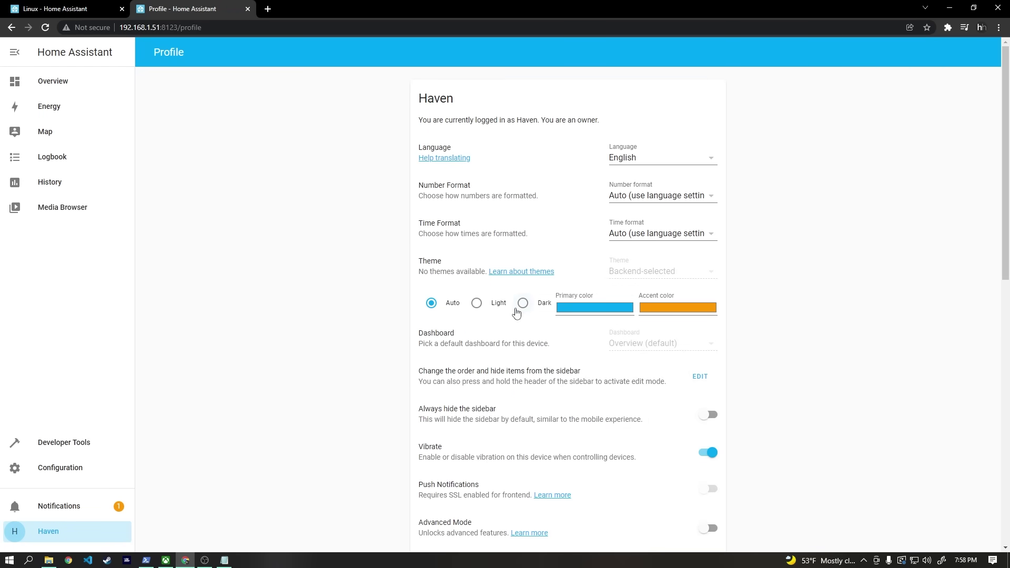
left_click(522, 303)
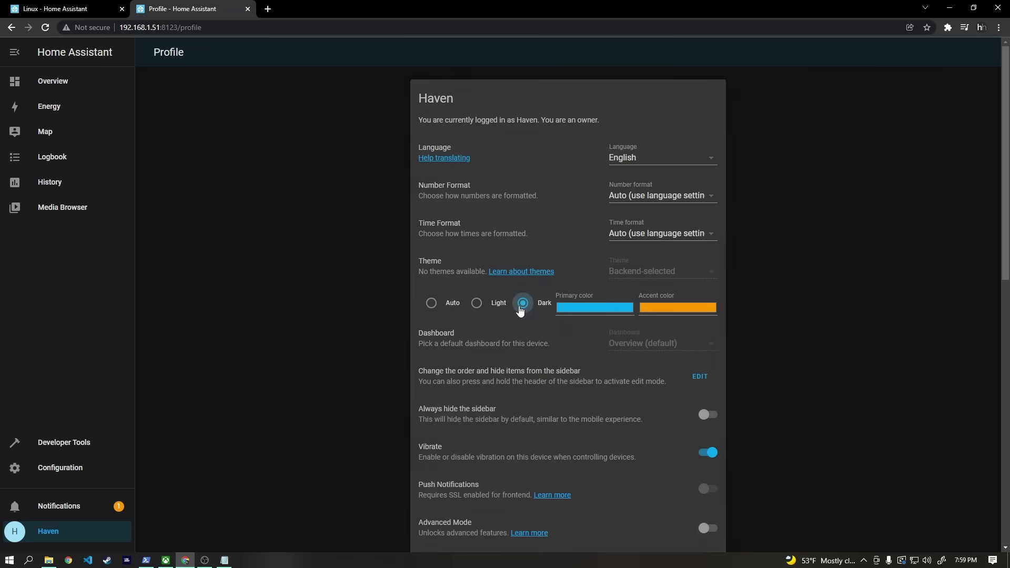
left_click(70, 474)
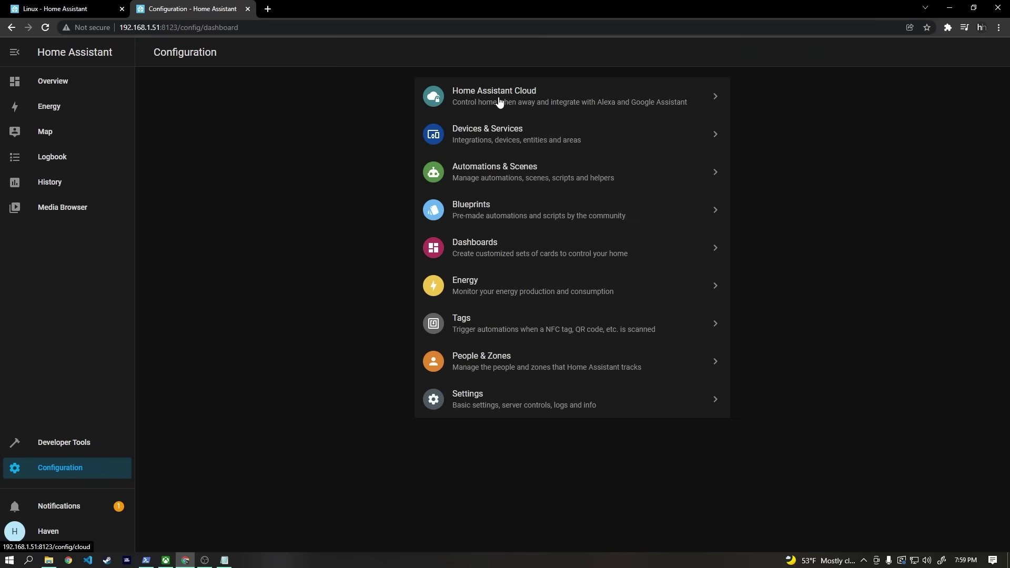
left_click(501, 131)
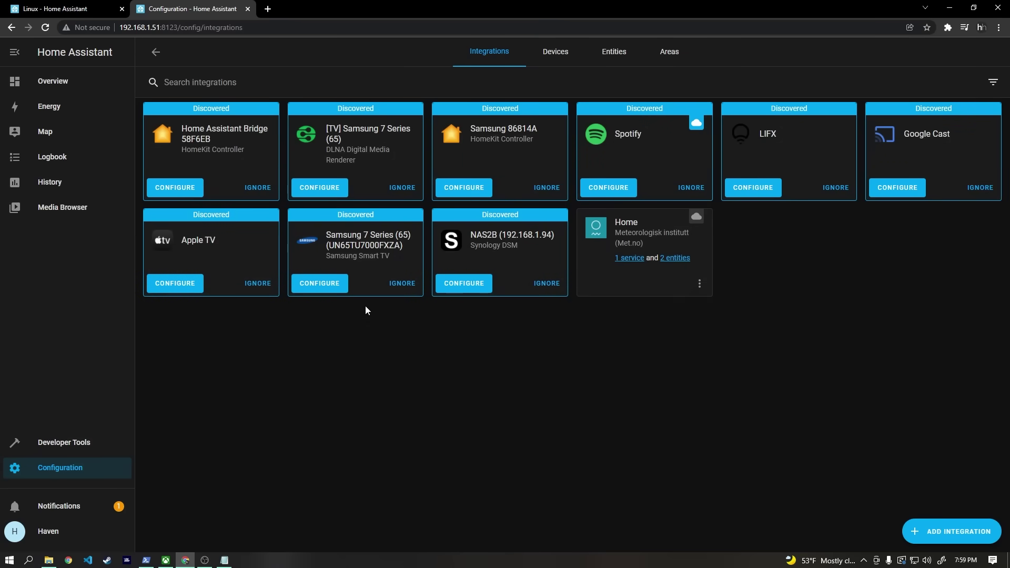
Step: Ignore Spotify, Google Cast, Apple TV, Samsung, NAS2B and other discovered integrations, then configure LIFX
left_click(258, 187)
left_click(258, 187)
left_click(258, 177)
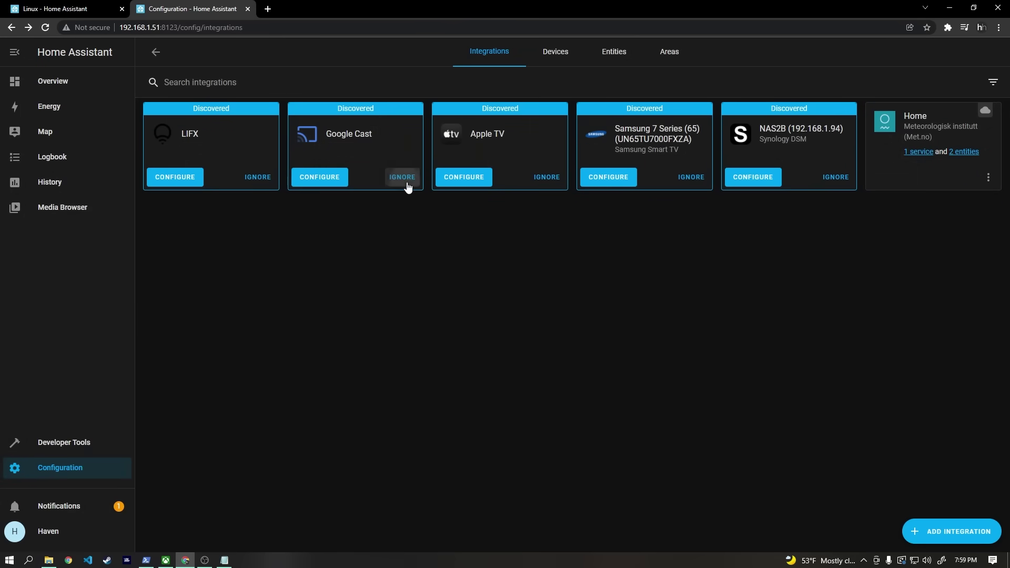
left_click(405, 178)
left_click(405, 178)
left_click(643, 332)
left_click(826, 167)
left_click(389, 192)
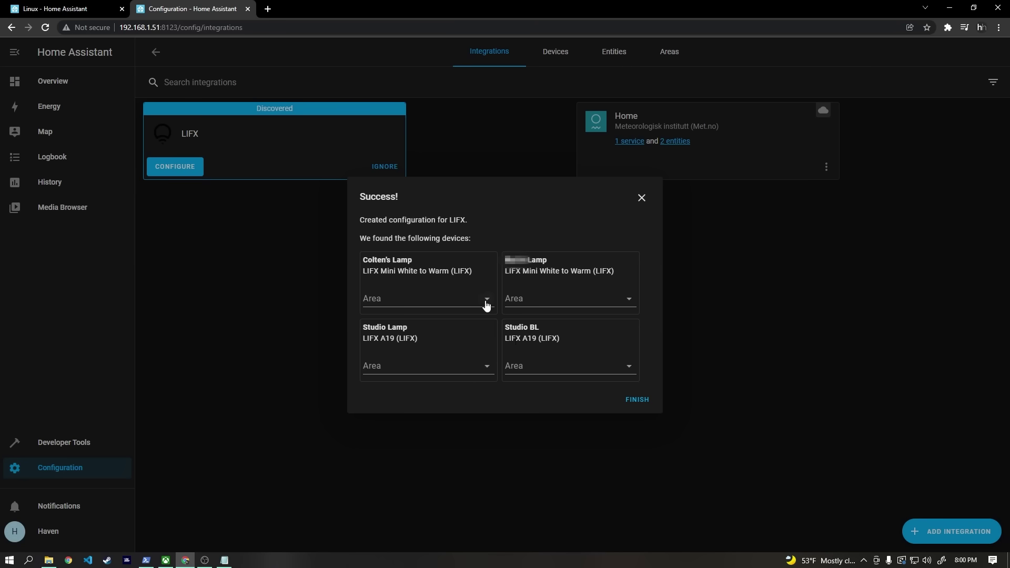
Step: Put the first lamp in Bedroom, assign the second lamp, and create a Studio area for Studio Lamp
left_click(486, 299)
left_click(404, 331)
left_click(629, 298)
left_click(545, 331)
left_click(485, 368)
left_click(414, 493)
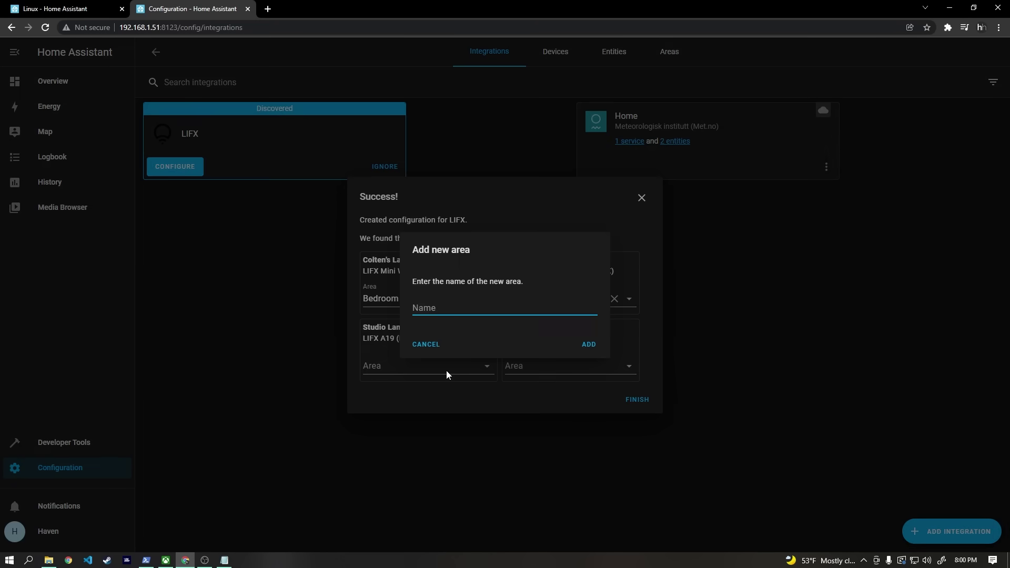
type("Studio")
key("Return")
Step: Place Studio BL in Studio, finish the LIFX setup, and lower Studio BL's brightness
left_click(614, 369)
left_click(578, 497)
left_click(638, 401)
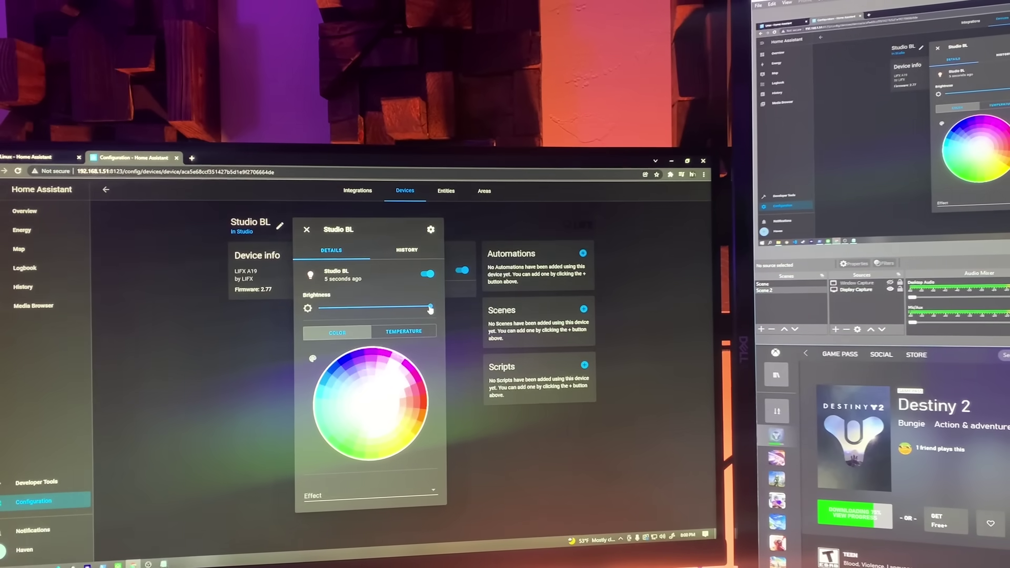
left_click_drag(408, 308, 386, 305)
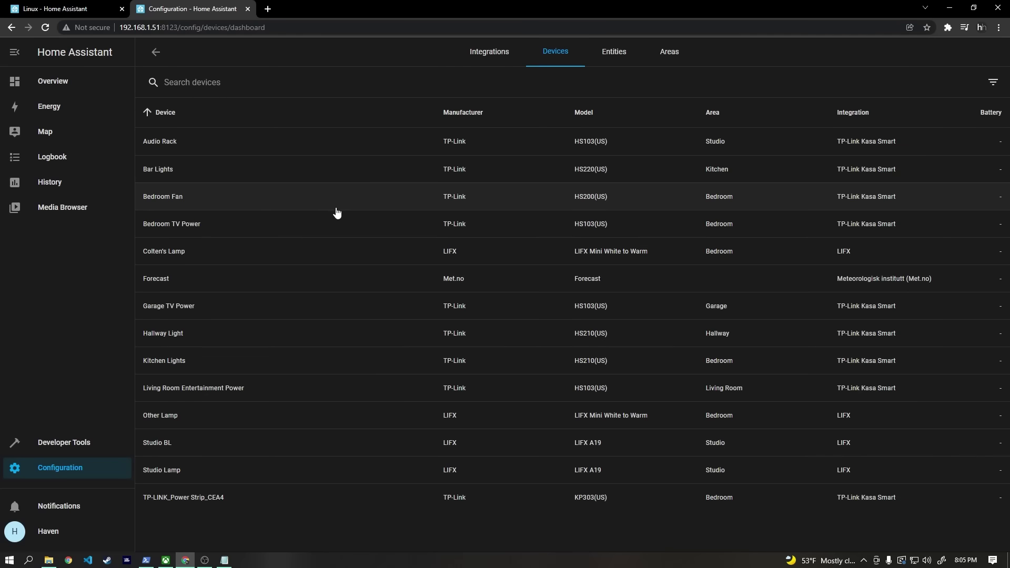
Step: Add light.studio_lamp, light.studio_bl and the Audio Rack switch to the Studio entities card
left_click(614, 55)
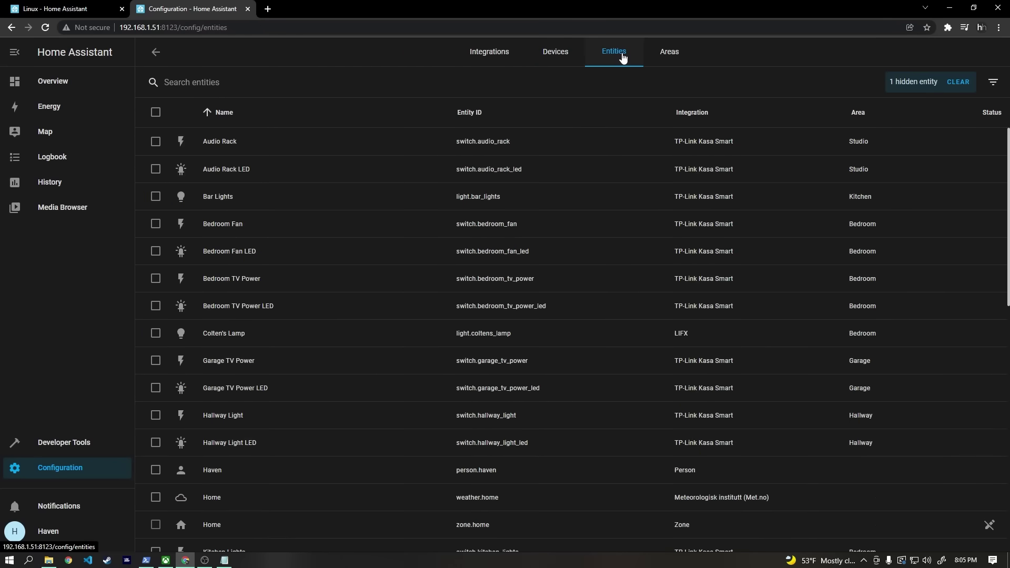
scroll(499, 250, "down", 6)
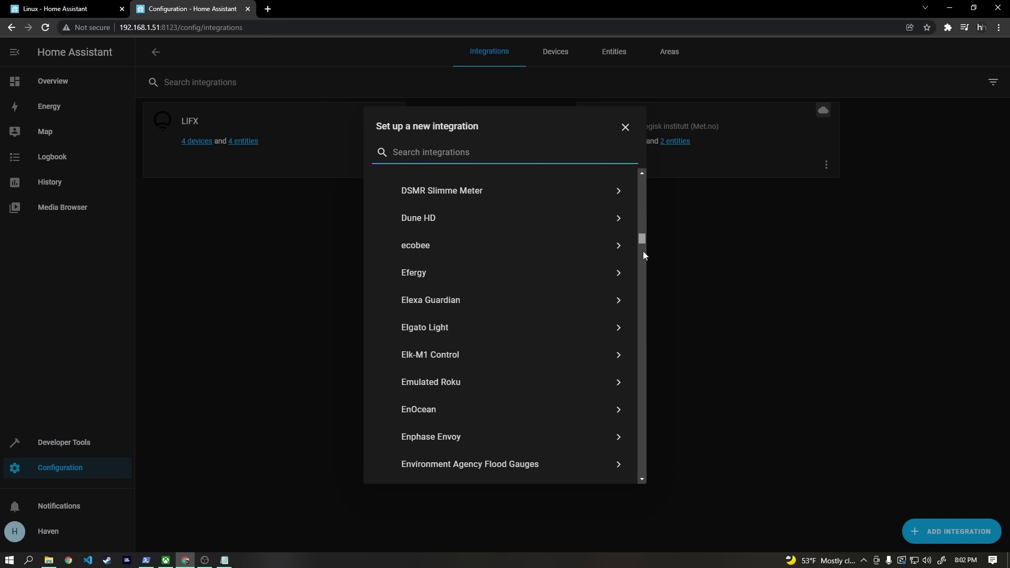
left_click_drag(643, 251, 646, 443)
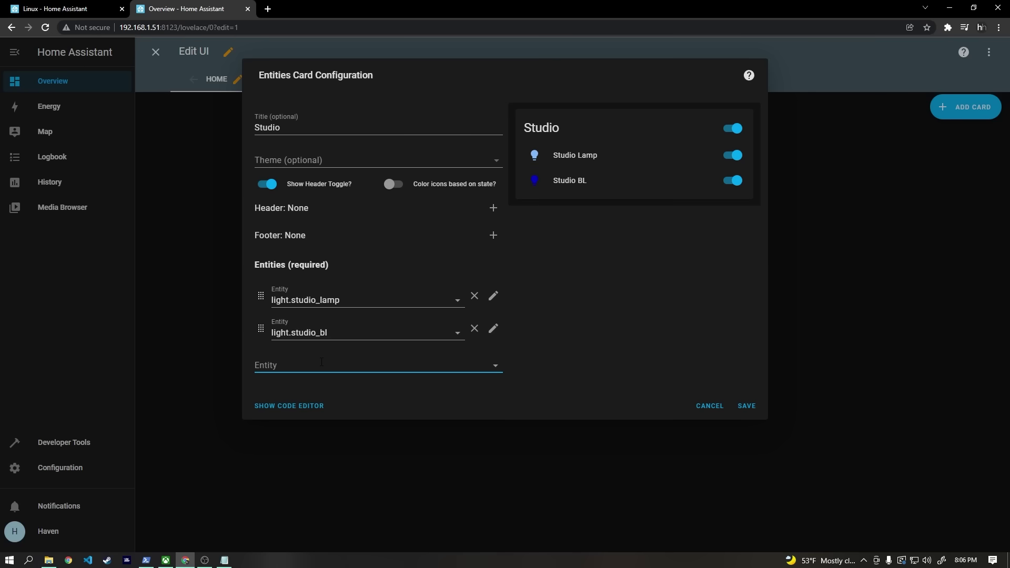
type("audio")
left_click(324, 398)
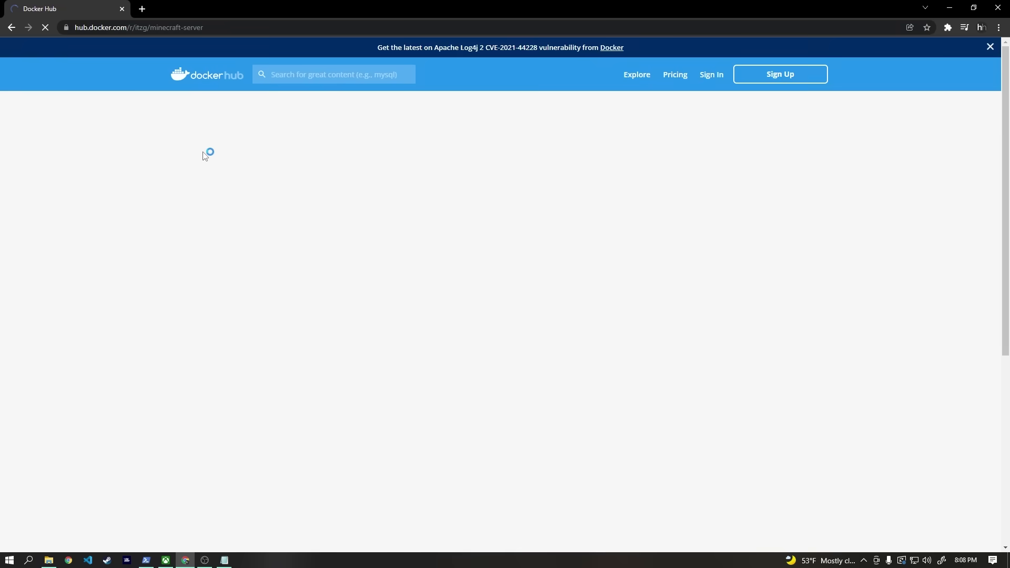
Step: Copy the docker run line from the itzg/minecraft-server GitHub README
scroll(120, 281, "down", 4)
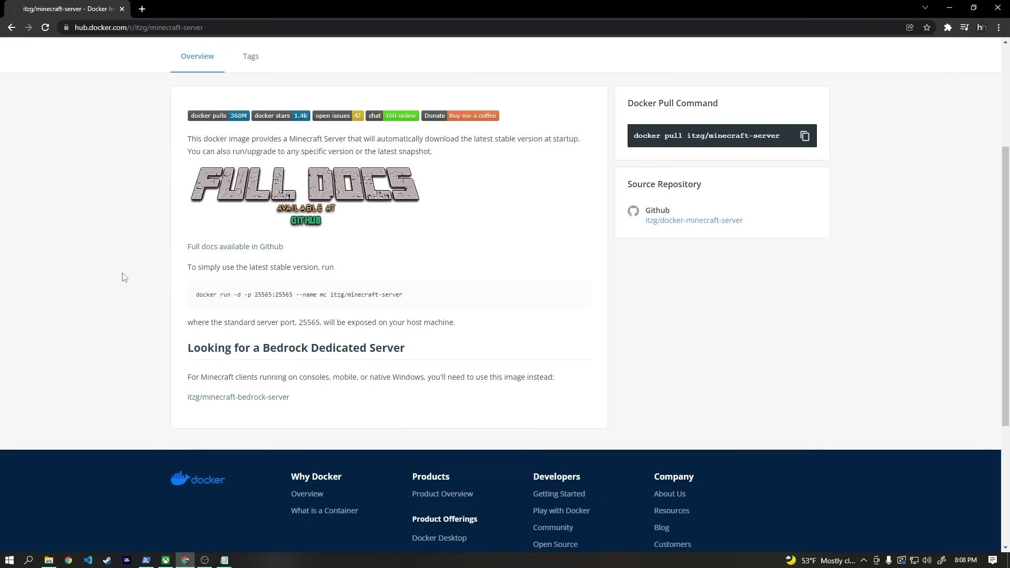
left_click(227, 225)
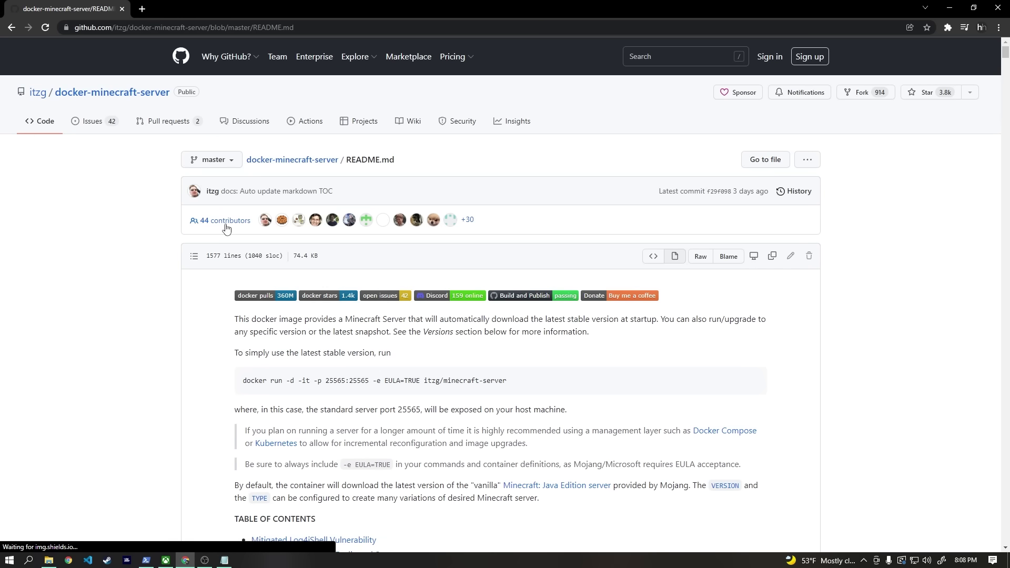
scroll(227, 226, "down", 15)
left_click_drag(1005, 166, 1006, 57)
scroll(631, 237, "down", 1)
left_click_drag(507, 209, 300, 221)
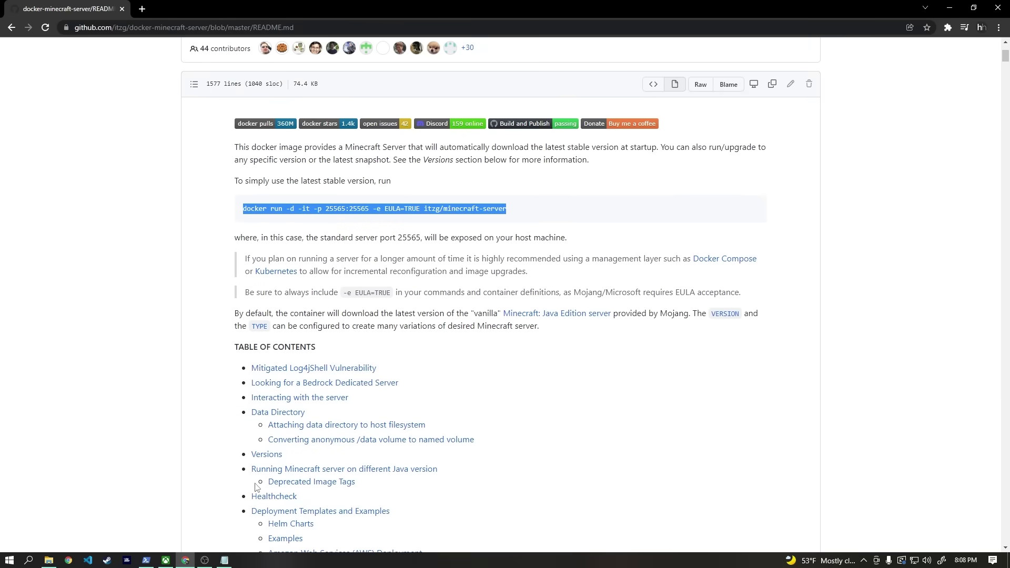
Step: Run the copied minecraft-server docker command on the server, rerunning it with sudo !!
left_click(224, 561)
right_click(243, 84)
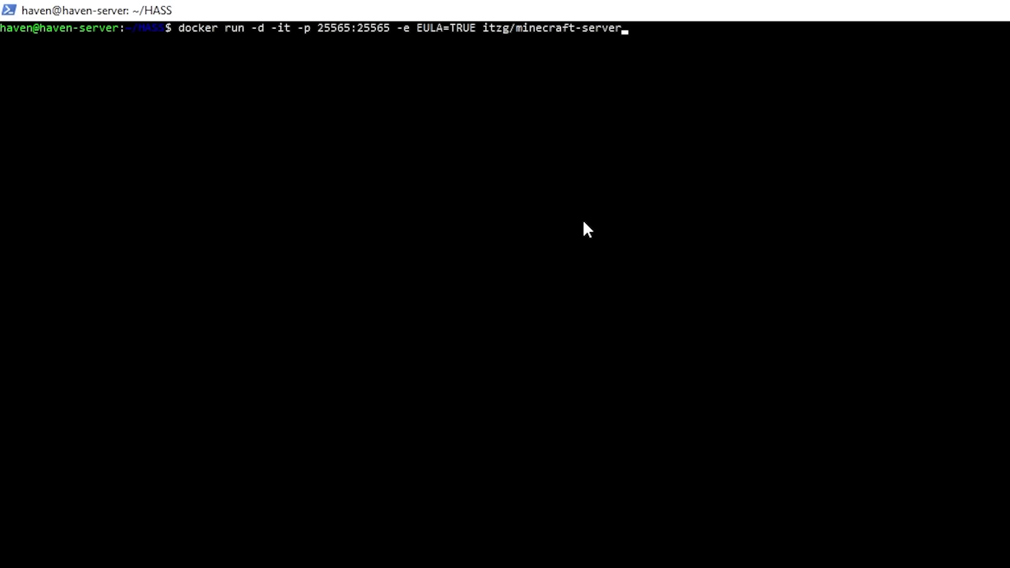
key("Return")
type("sudo !!")
key("Return")
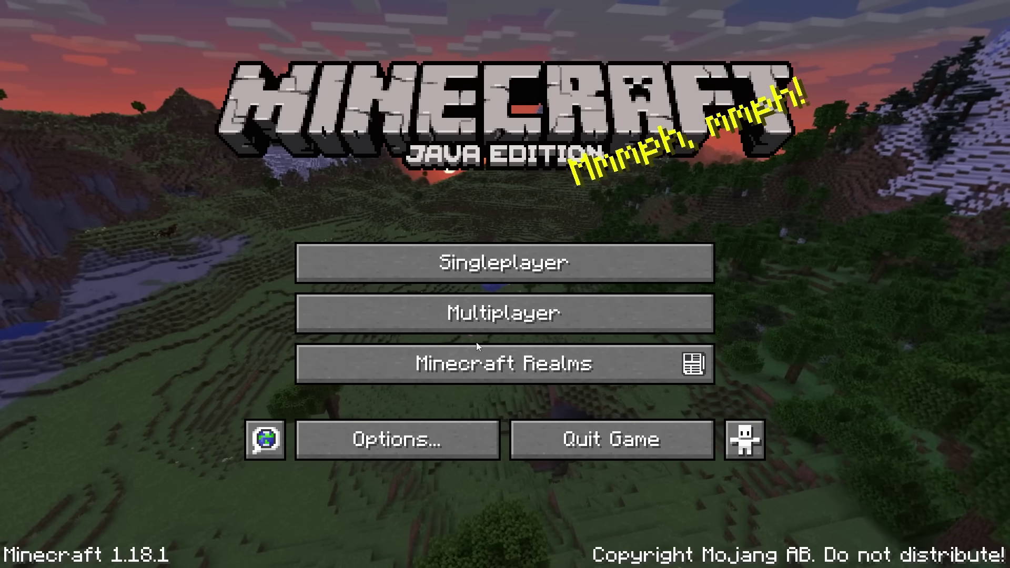
Step: Add a multiplayer server entry with address 192.168.1.51 and save it
left_click(476, 329)
left_click(677, 479)
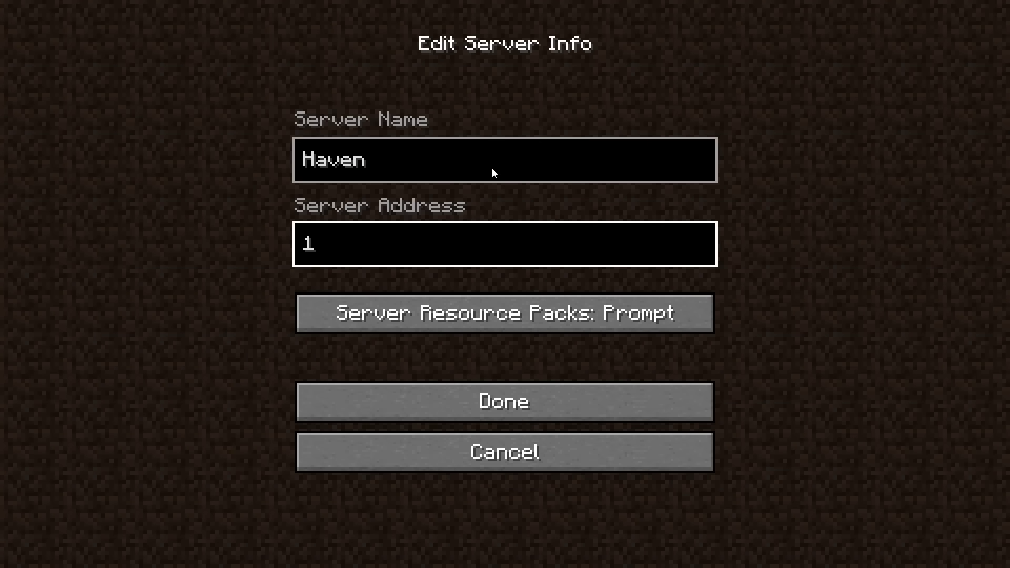
type("92.168.1")
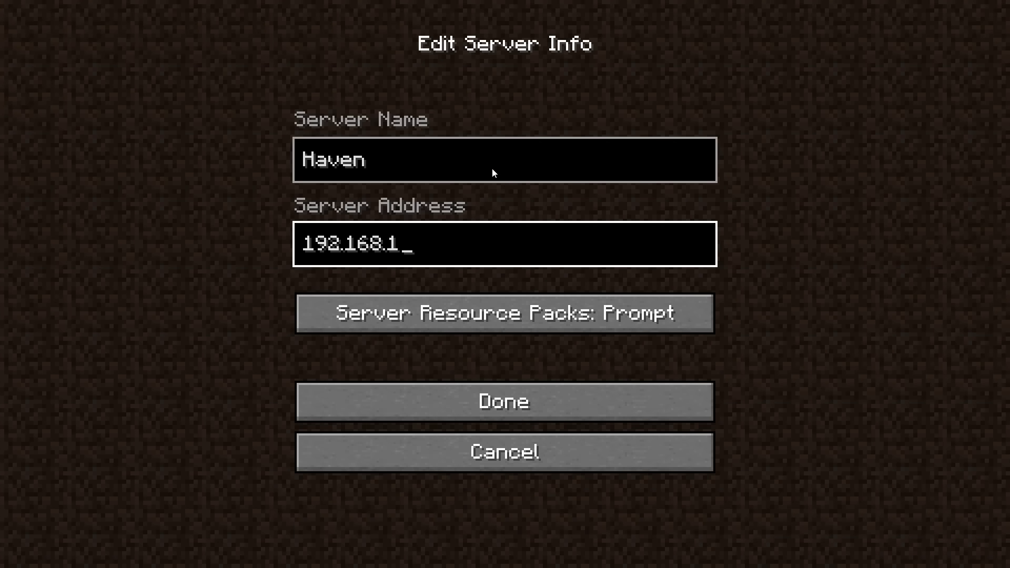
type(".51")
left_click(514, 394)
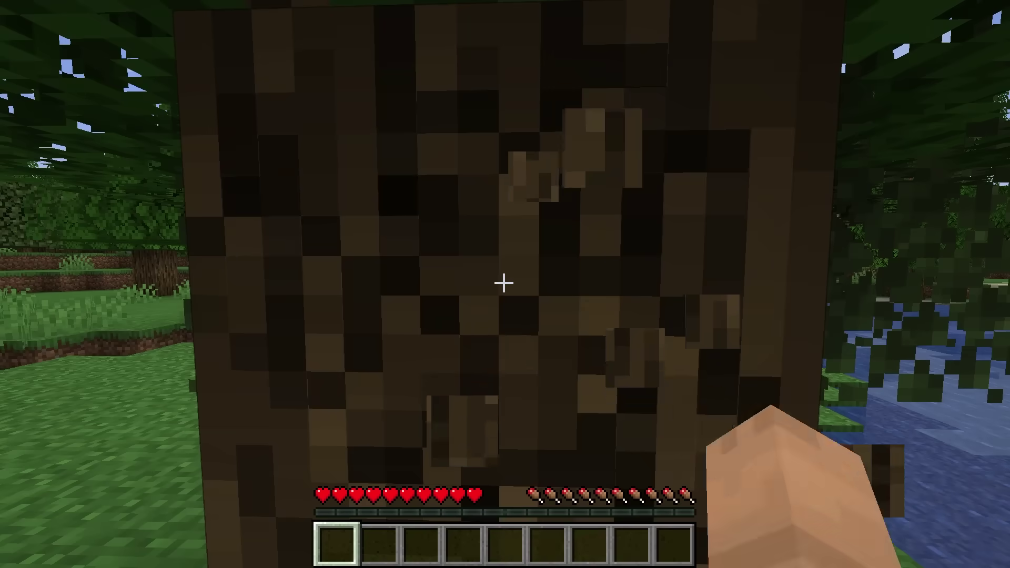
Step: Chop the tree trunk twice to collect wood logs
left_click_drag(503, 283, 503, 283)
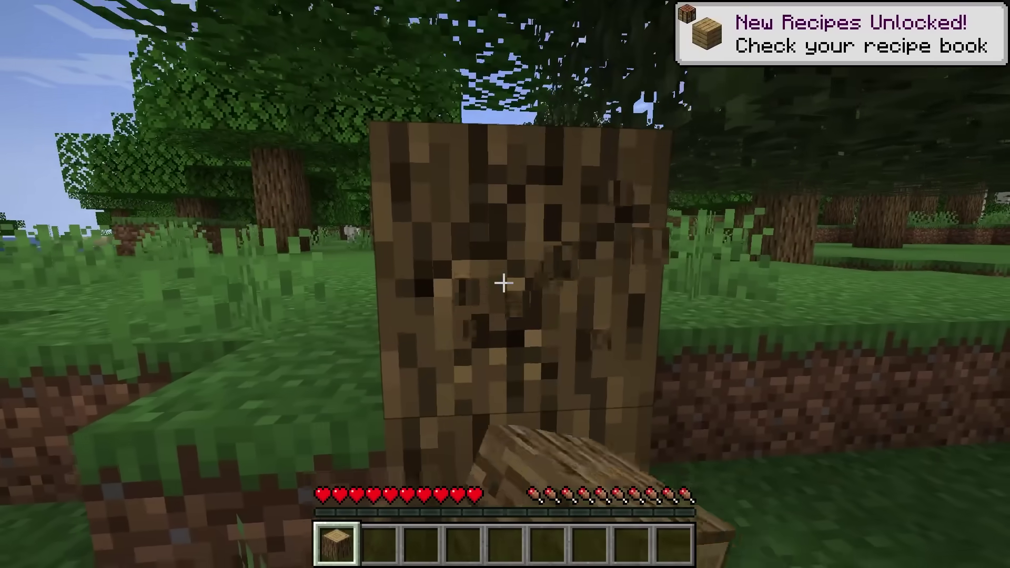
left_click_drag(503, 283, 503, 283)
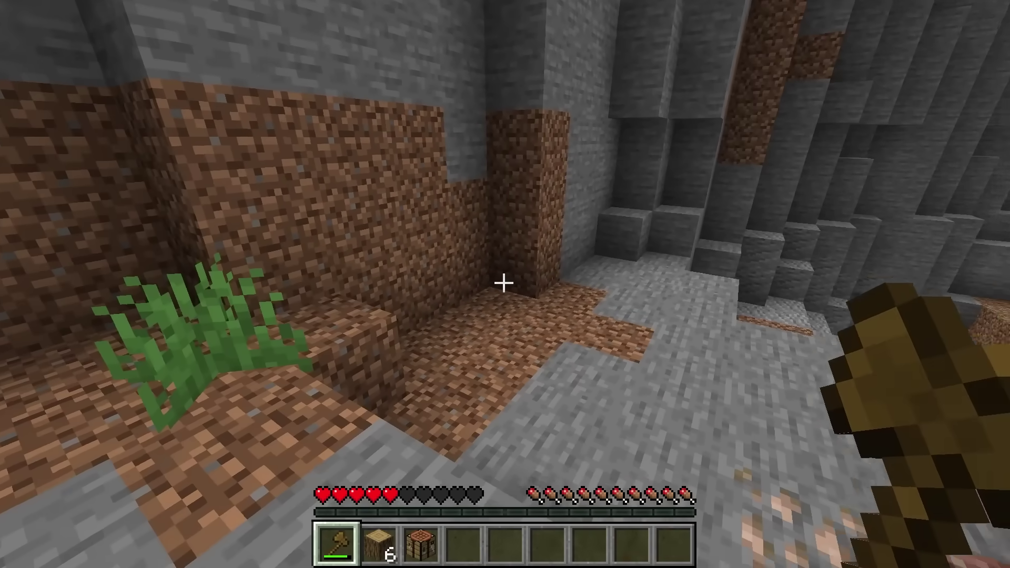
Step: Hold the crafting table from hotbar slot 3 and walk toward the stone wall
key("3")
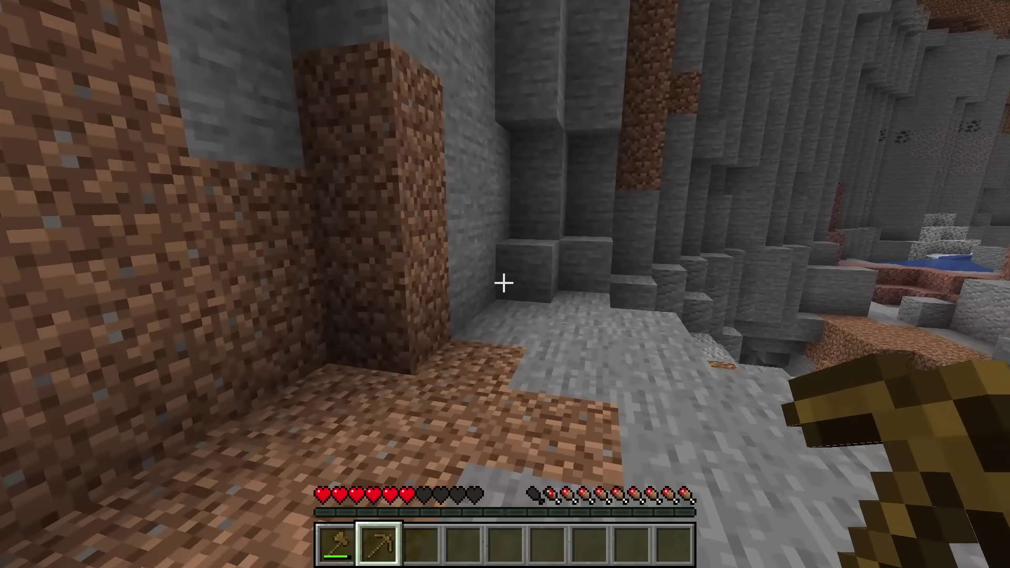
key("w")
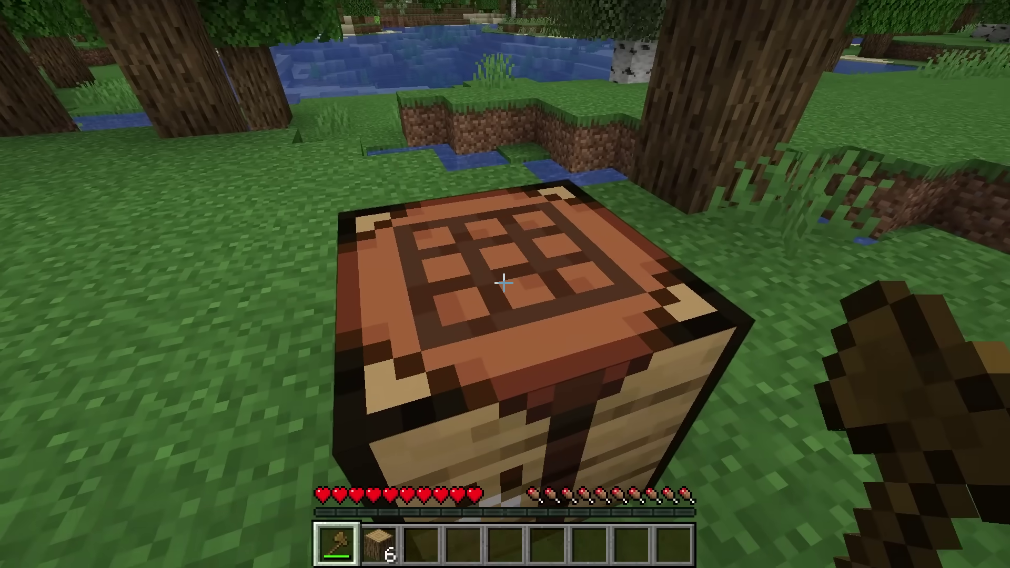
Step: Mine the placed crafting table until it breaks into a dropped item
left_click(503, 283)
left_click_drag(503, 283, 504, 283)
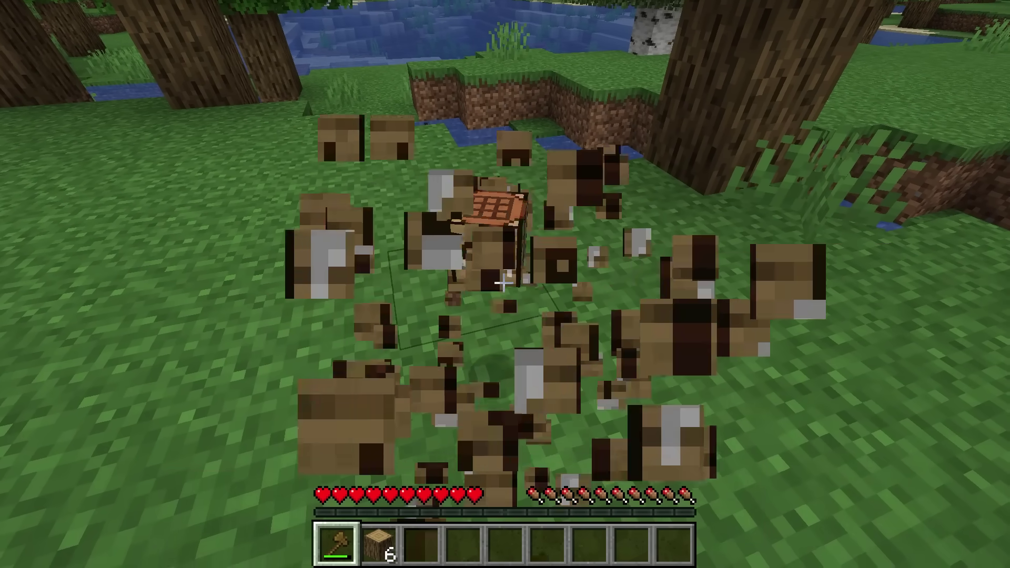